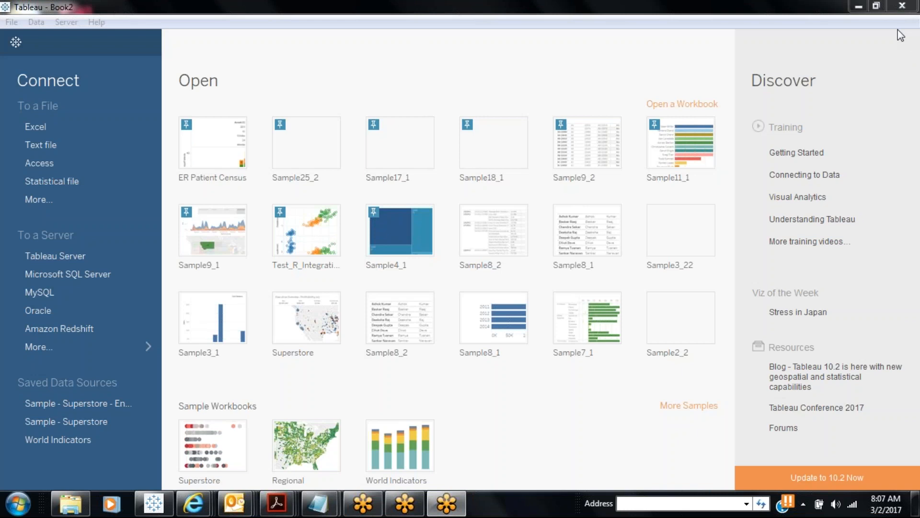
# Connect to the Sample - Superstore Excel workbook, add the Orders sheet to the data source and open Sheet 1.
pyautogui.click(34, 127)
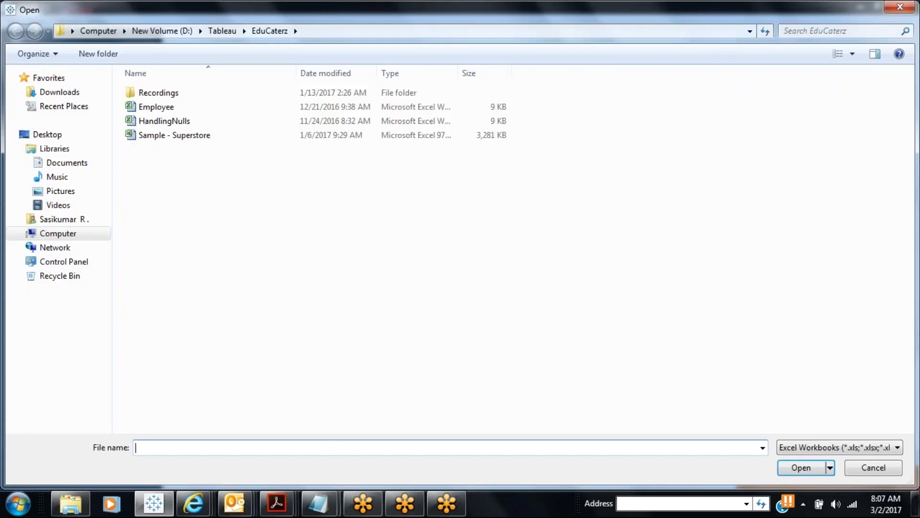
pyautogui.doubleClick(213, 139)
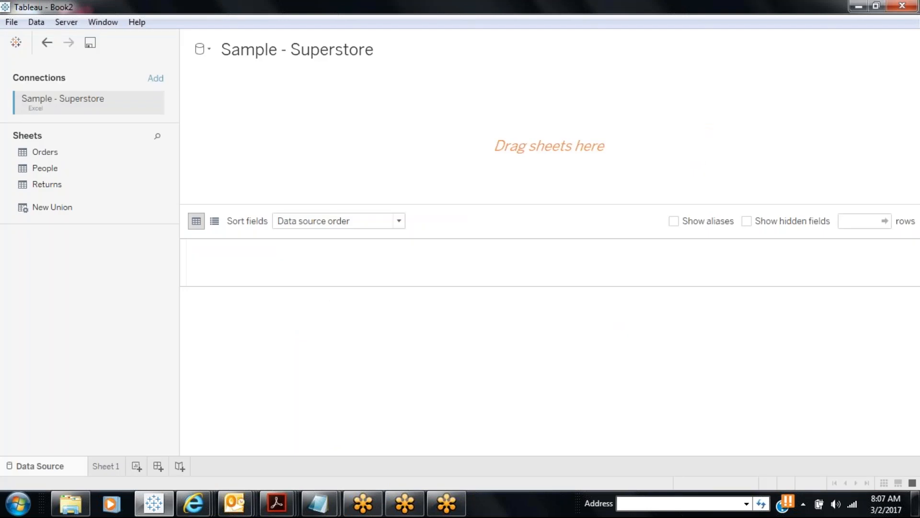
pyautogui.moveTo(90, 152); pyautogui.dragTo(395, 107)
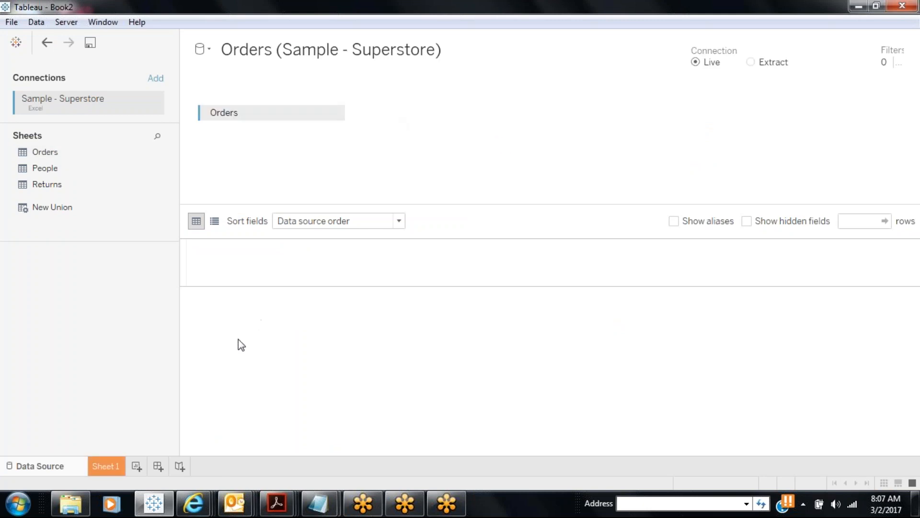
pyautogui.click(111, 465)
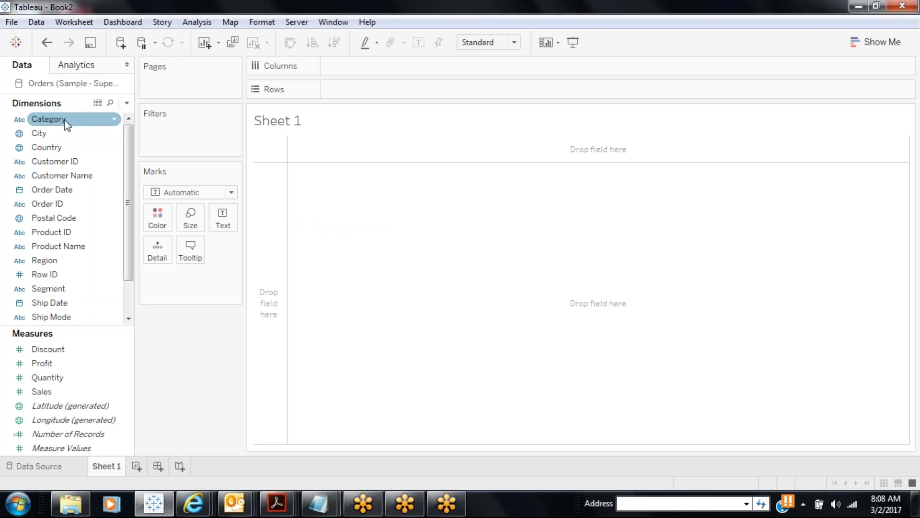
# Build a bar chart with Category on Rows and the sum of Sales on Columns.
pyautogui.moveTo(64, 119)
pyautogui.mouseDown()
pyautogui.moveTo(416, 108)
pyautogui.moveTo(390, 88)
pyautogui.moveTo(369, 91)
pyautogui.mouseUp()
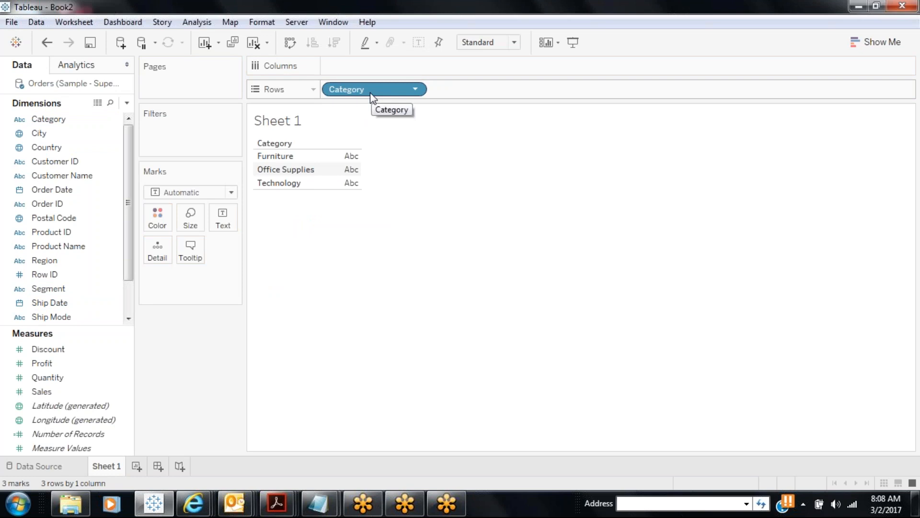
pyautogui.click(524, 10)
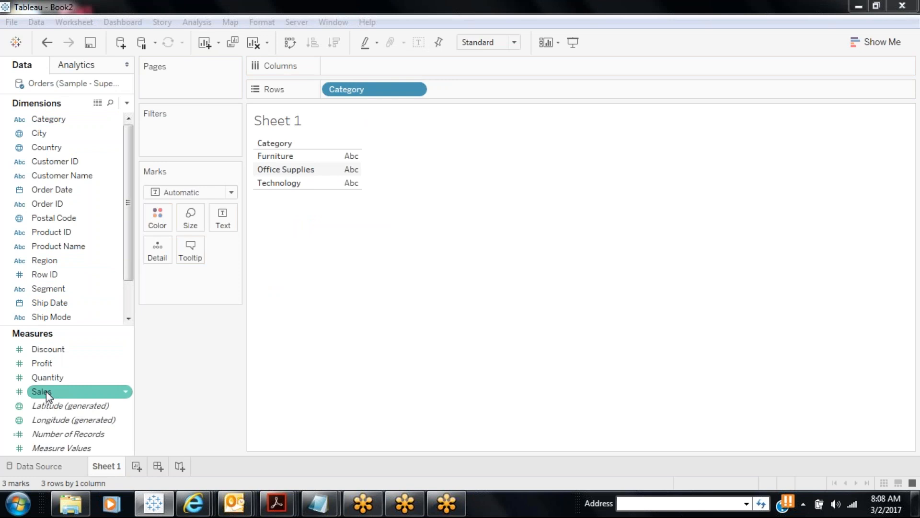
pyautogui.moveTo(46, 391); pyautogui.dragTo(346, 67)
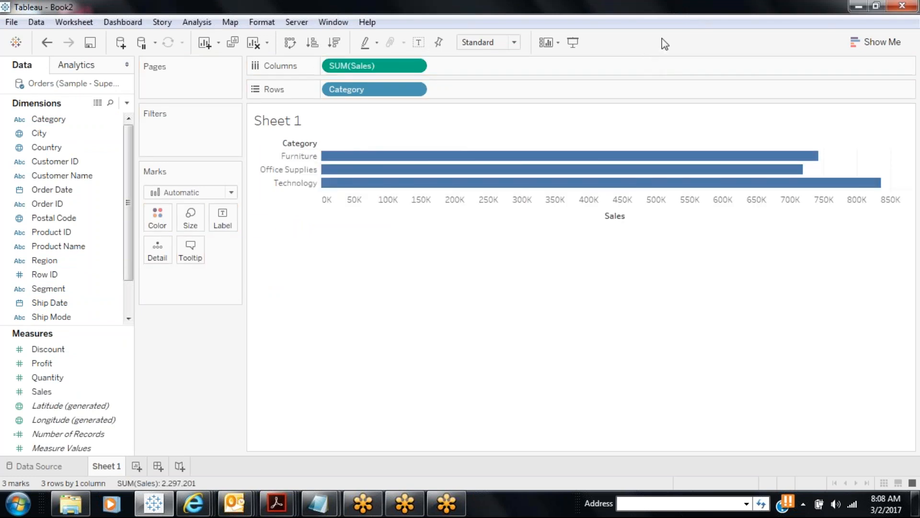
pyautogui.click(665, 22)
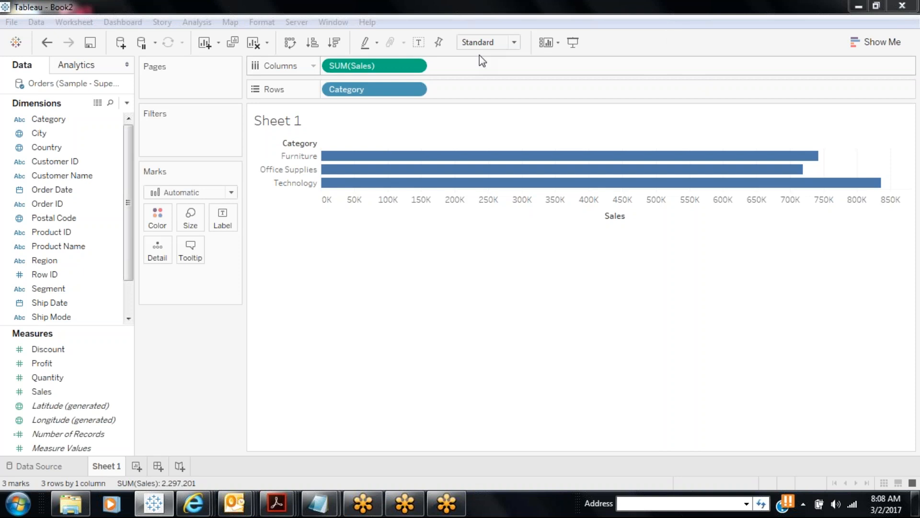
# Move SUM(Sales) from Columns to Rows and add Order Date by year between Category and SUM(Sales).
pyautogui.moveTo(411, 66); pyautogui.dragTo(548, 91)
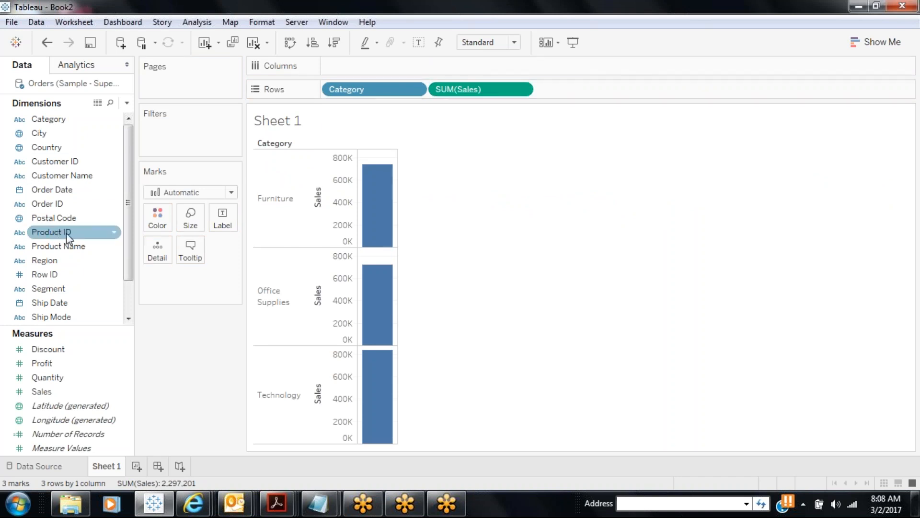
pyautogui.moveTo(67, 189); pyautogui.dragTo(431, 89)
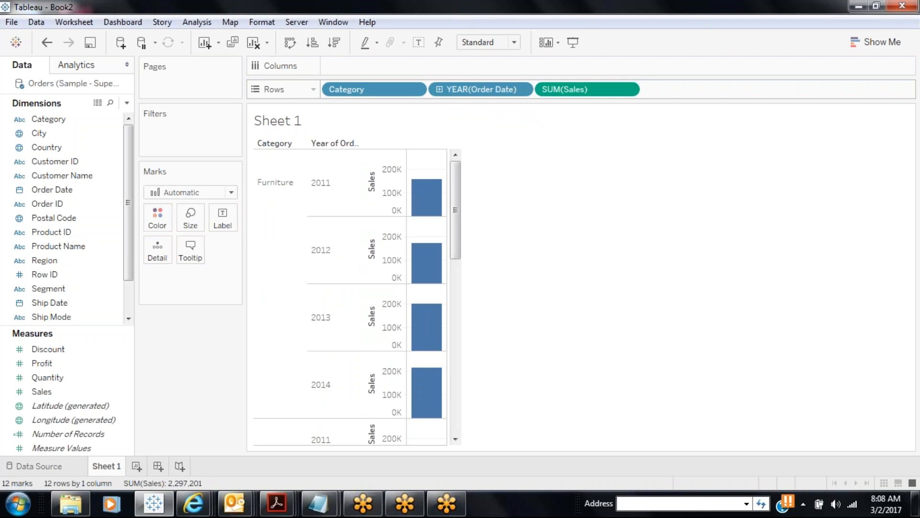
pyautogui.click(521, 90)
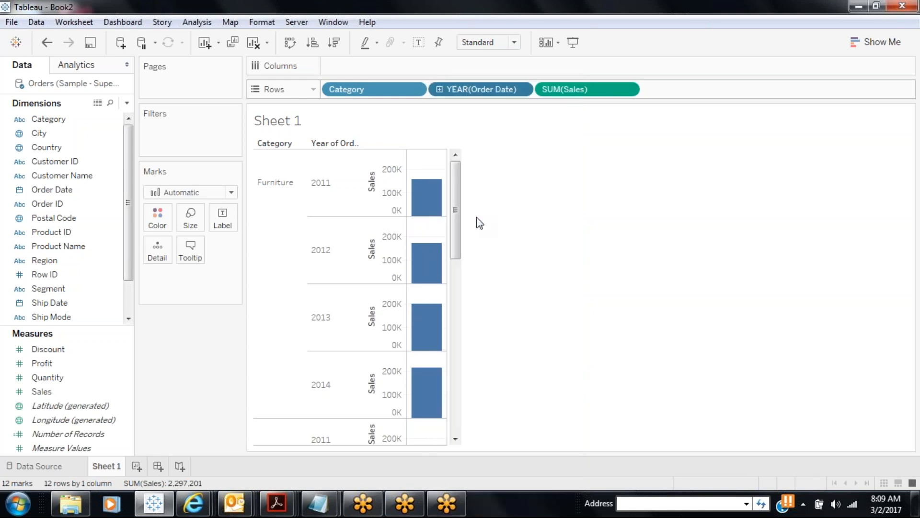
pyautogui.click(477, 220)
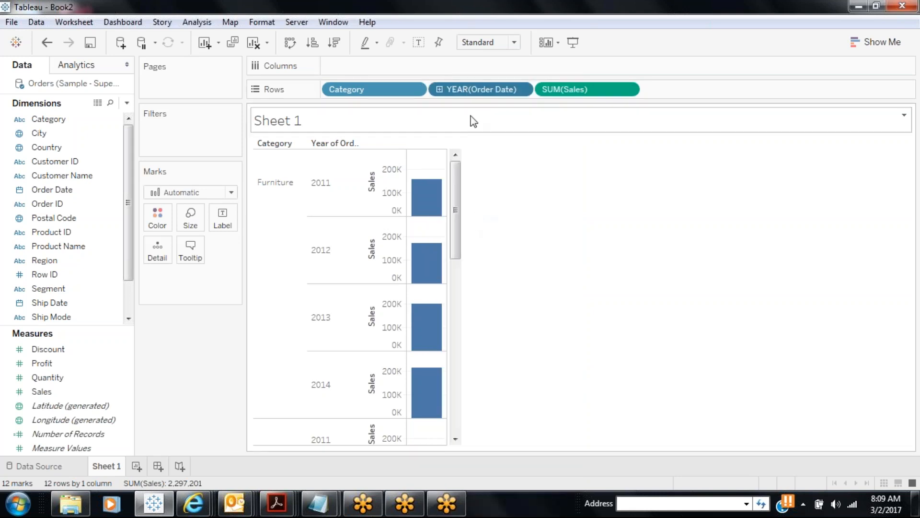
# Examine the formula behind the YEAR(Order Date) field on Rows, leaving it unedited.
pyautogui.doubleClick(476, 91)
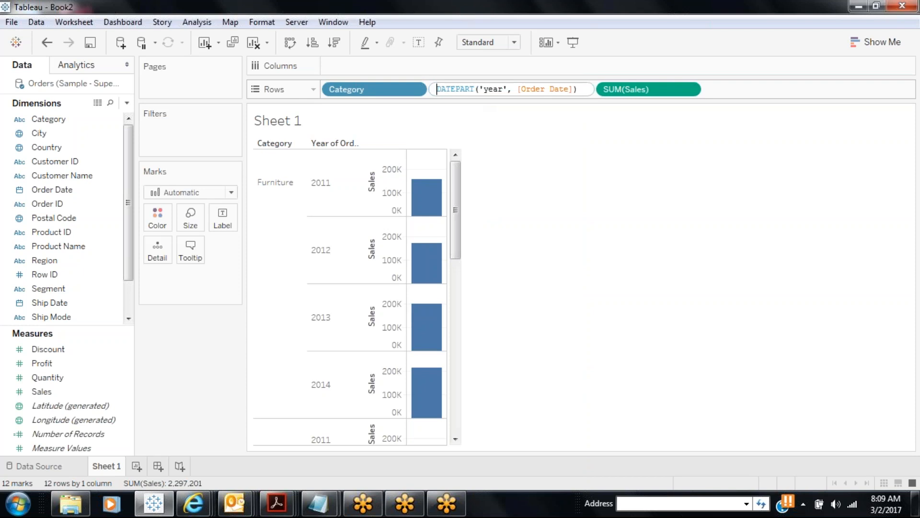
pyautogui.tripleClick(436, 90)
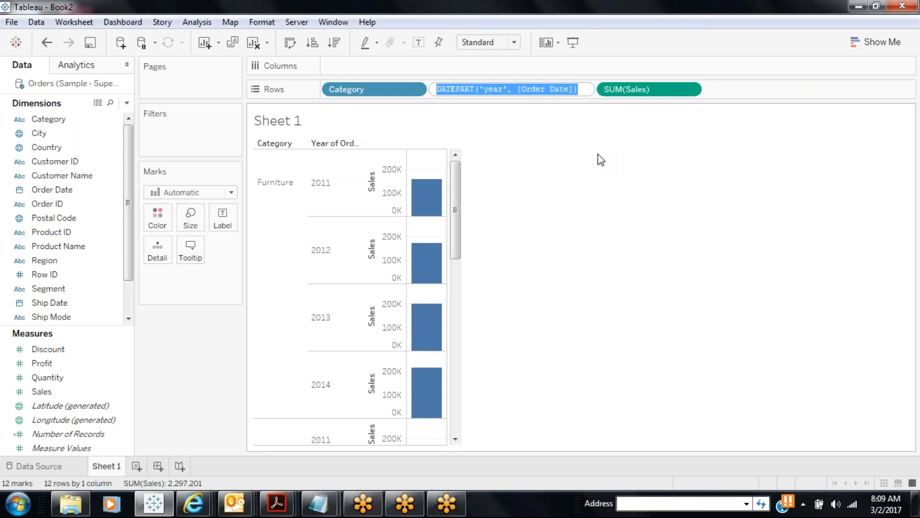
pyautogui.press('Return')
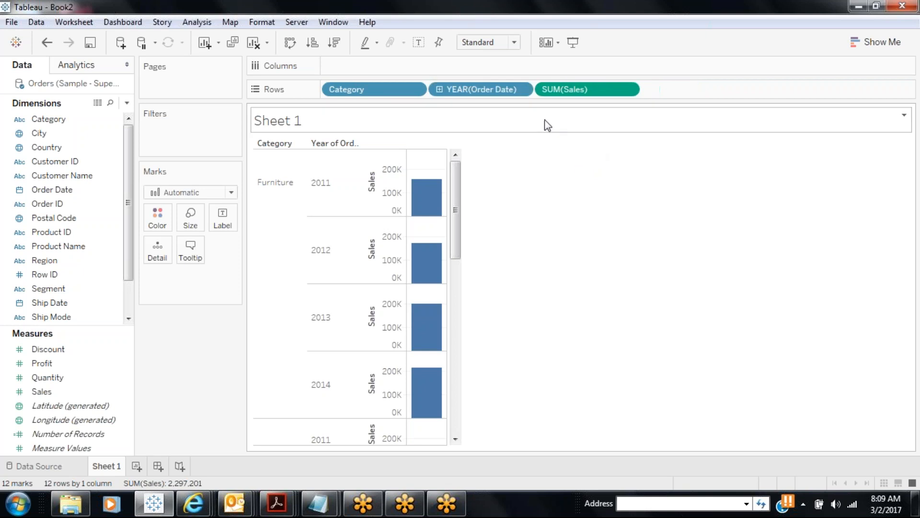
# Change Order Date on Rows to the discrete Quarter date part and examine its formula.
pyautogui.click(526, 93)
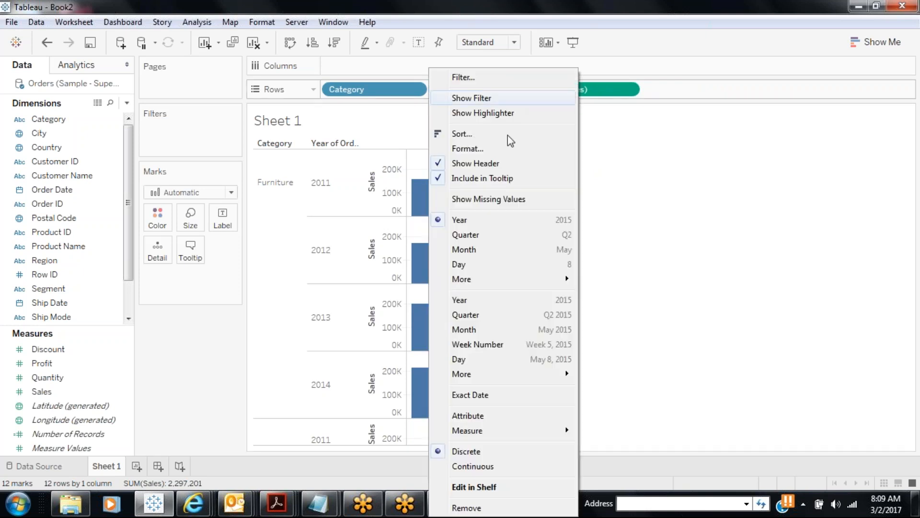
pyautogui.click(480, 233)
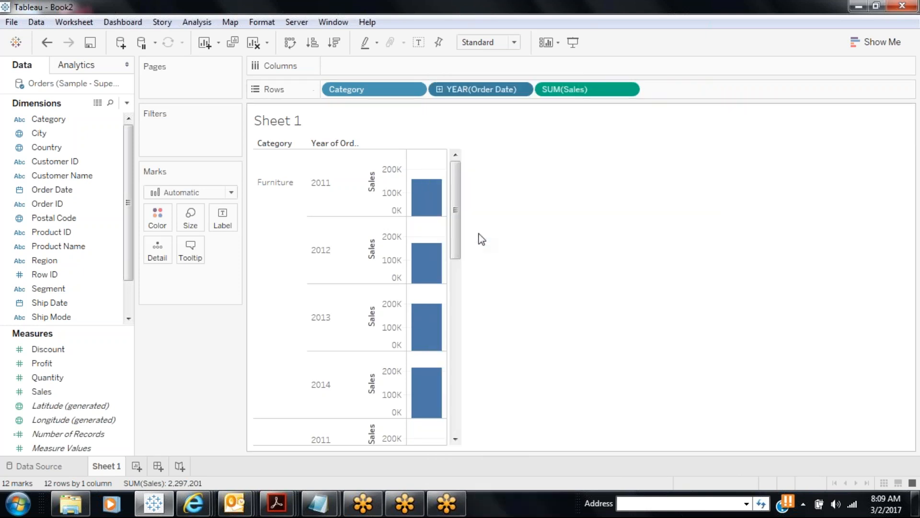
pyautogui.doubleClick(514, 93)
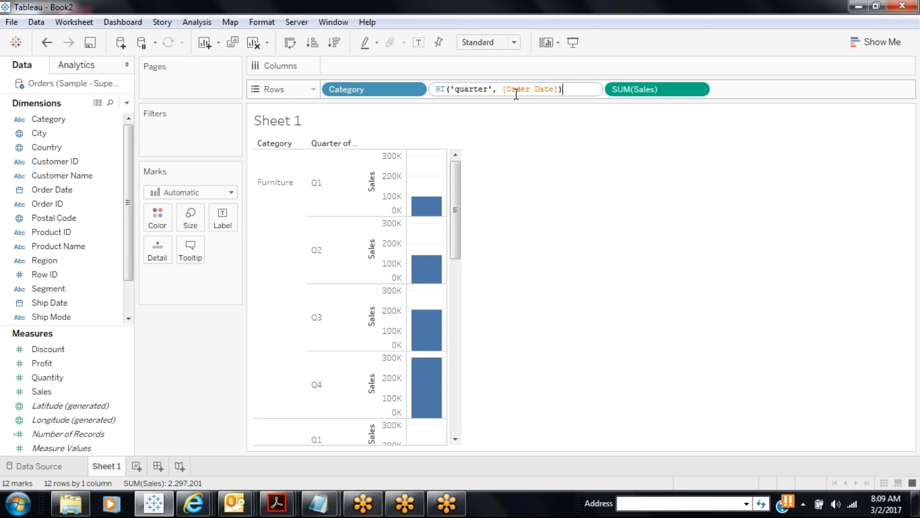
pyautogui.hotkey('ctrl', 'a')
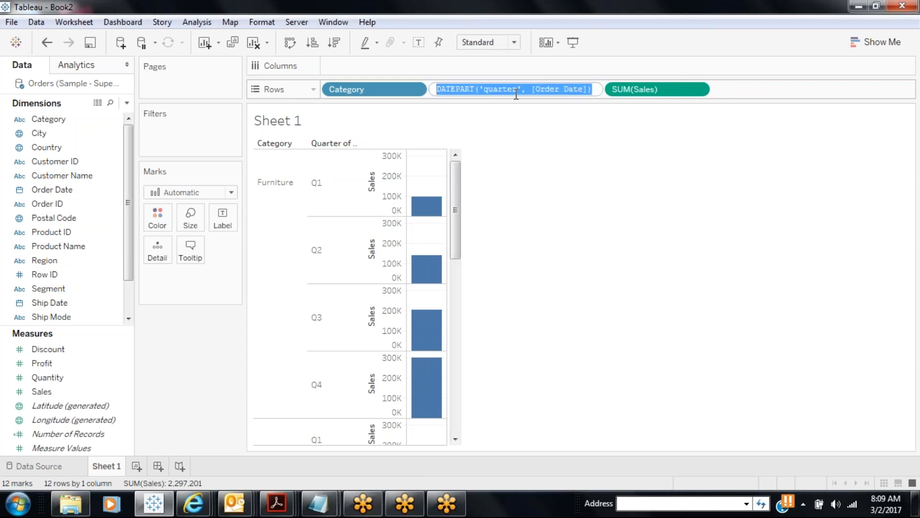
pyautogui.click(543, 121)
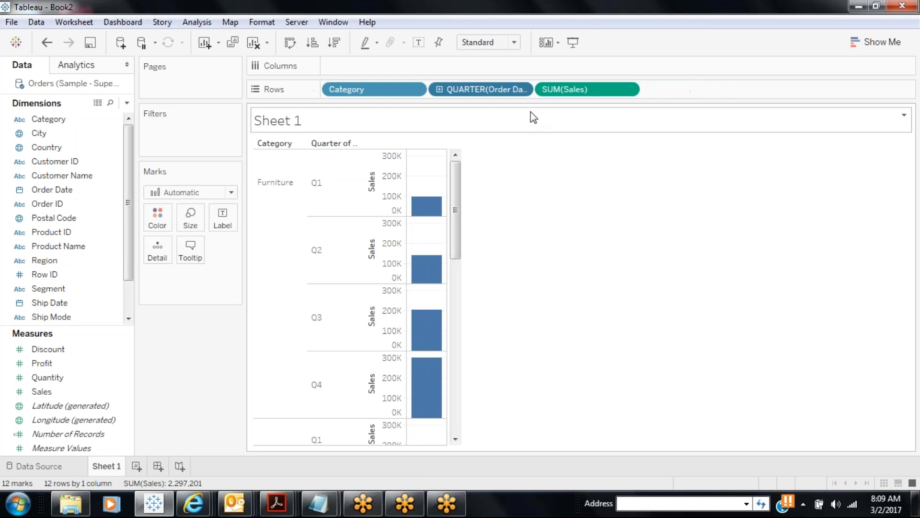
# Change Order Date on Rows to the discrete Month date part and examine its formula.
pyautogui.click(522, 92)
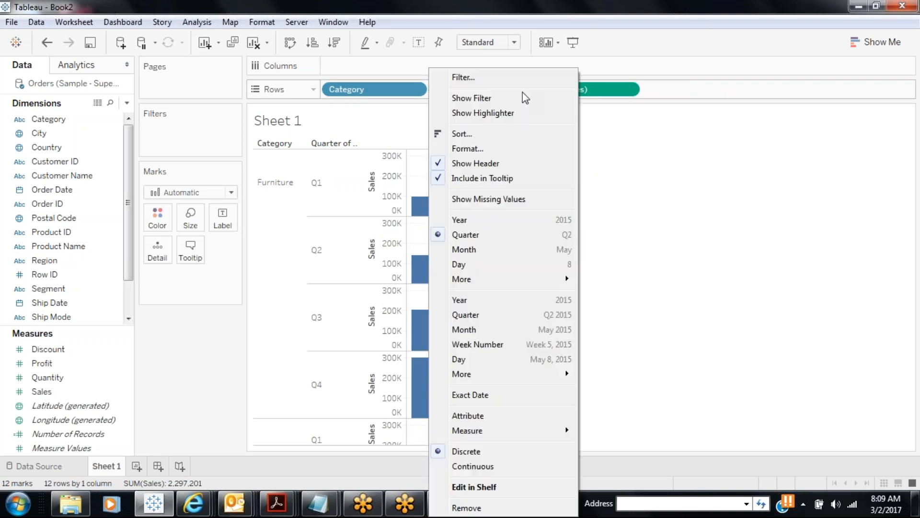
pyautogui.click(493, 251)
pyautogui.doubleClick(496, 89)
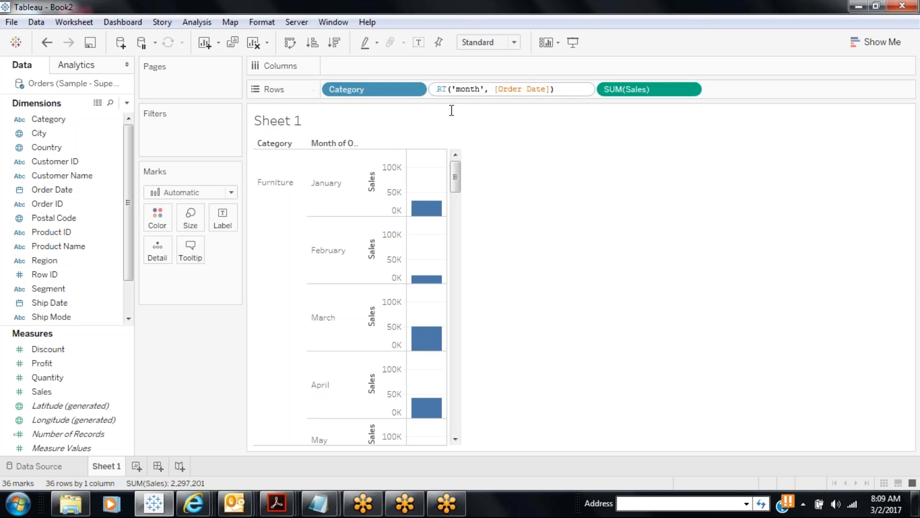
pyautogui.hotkey('ctrl', 'a')
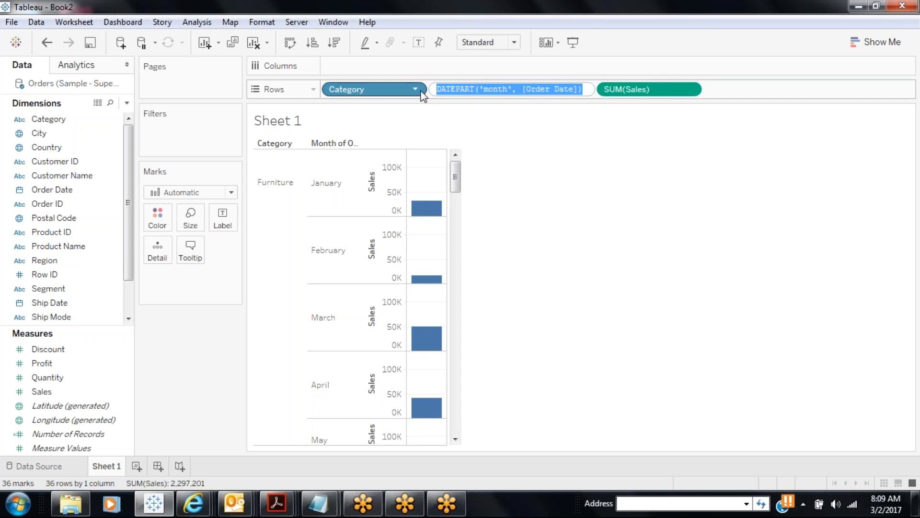
pyautogui.click(553, 108)
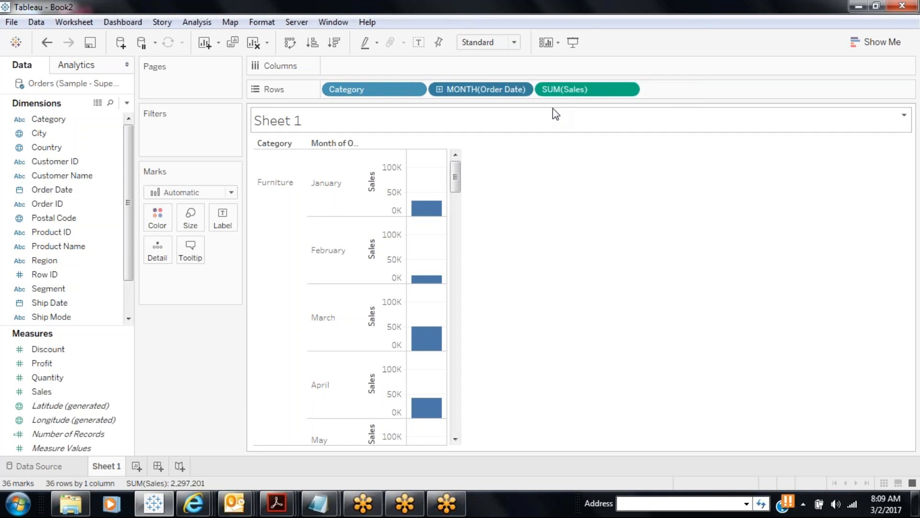
# Change Order Date on Rows to the continuous Quarter date value and examine its formula.
pyautogui.click(523, 90)
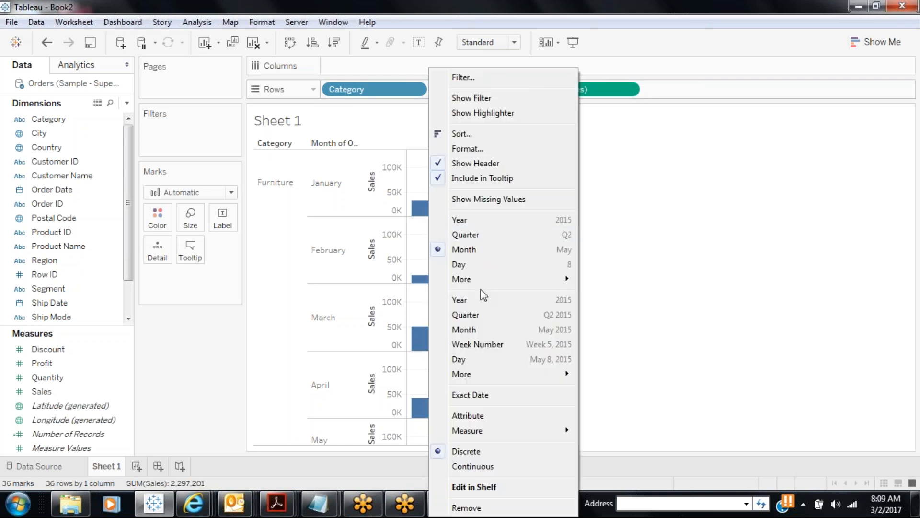
pyautogui.click(476, 311)
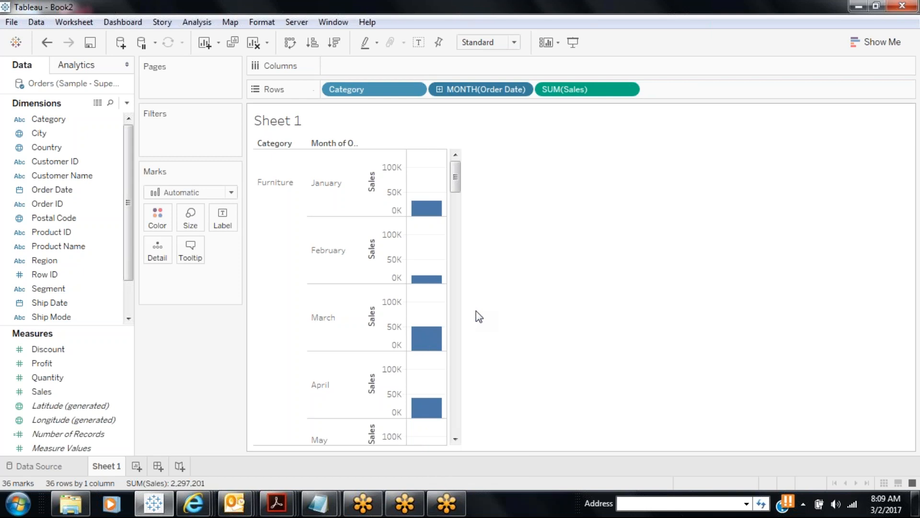
pyautogui.doubleClick(492, 90)
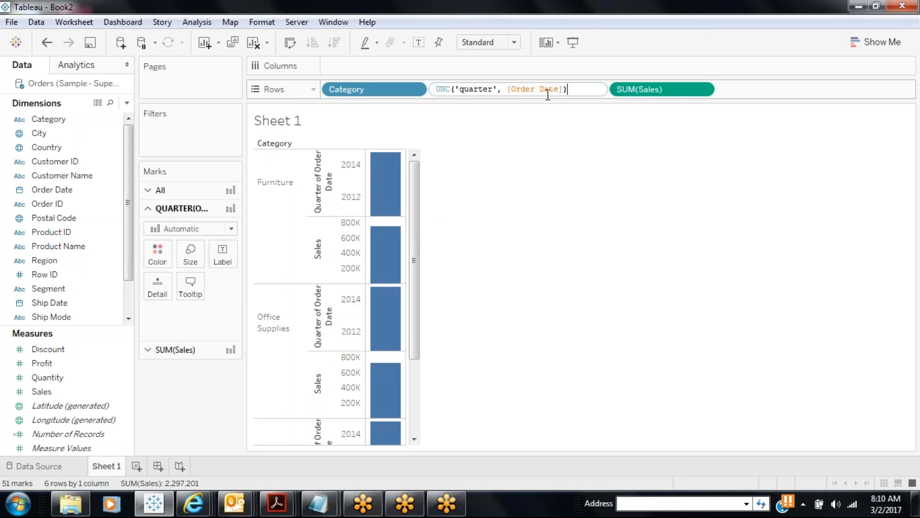
pyautogui.hotkey('ctrl', 'a')
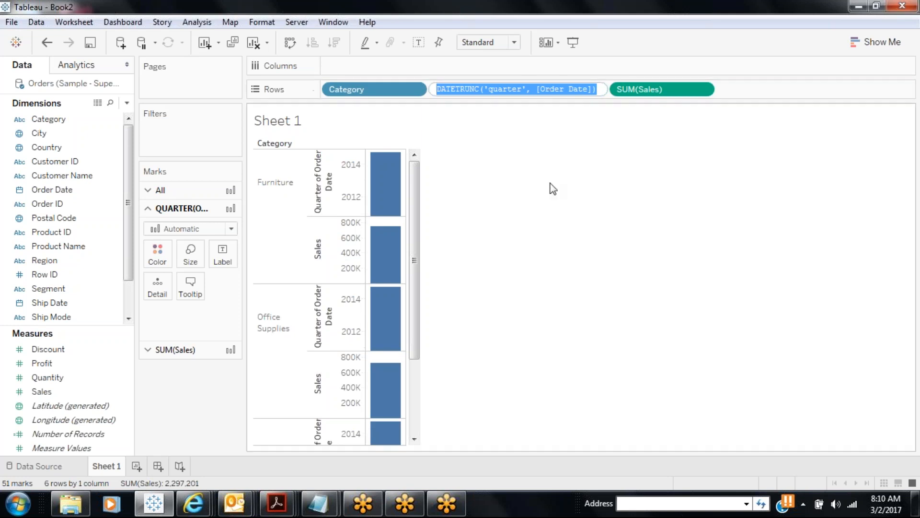
pyautogui.press('Return')
# Set Order Date on Rows to Exact Date and try to place it ahead of Category.
pyautogui.click(525, 88)
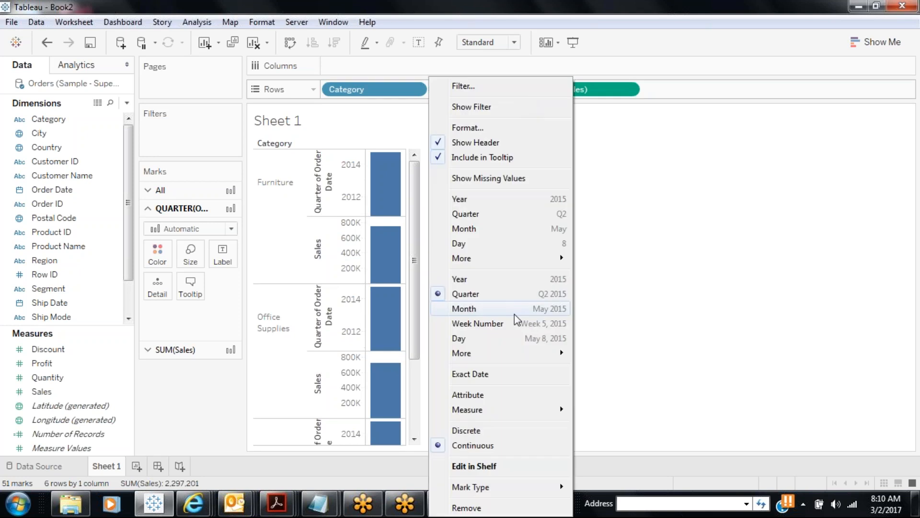
pyautogui.click(479, 374)
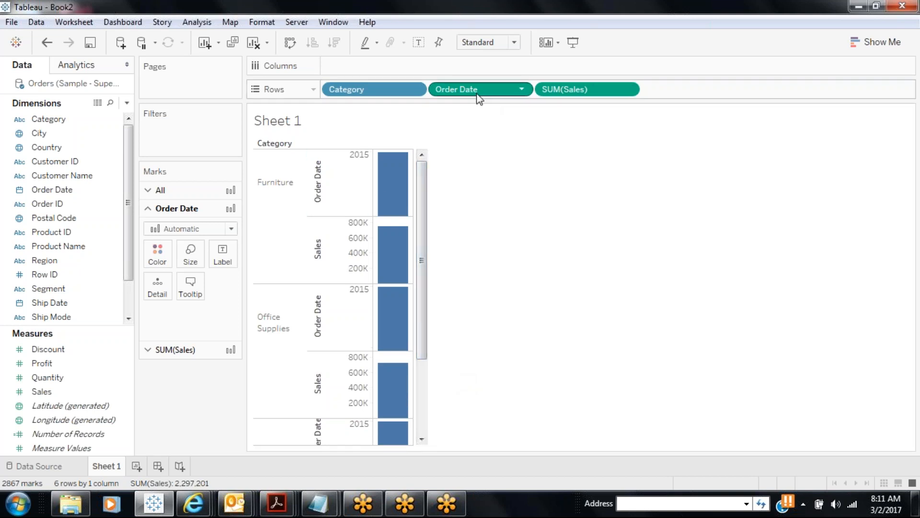
pyautogui.moveTo(478, 98); pyautogui.dragTo(336, 99)
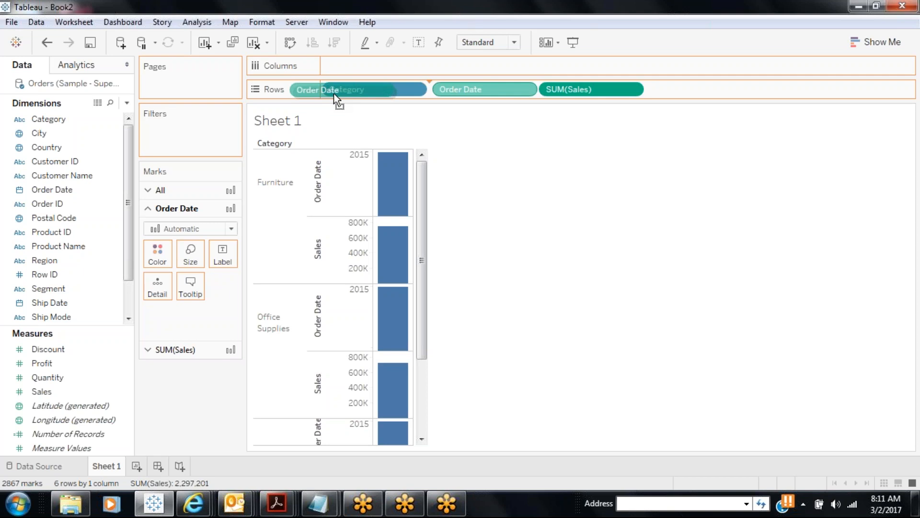
pyautogui.moveTo(334, 94)
pyautogui.mouseDown()
pyautogui.moveTo(305, 88)
pyautogui.moveTo(341, 94)
pyautogui.mouseUp()
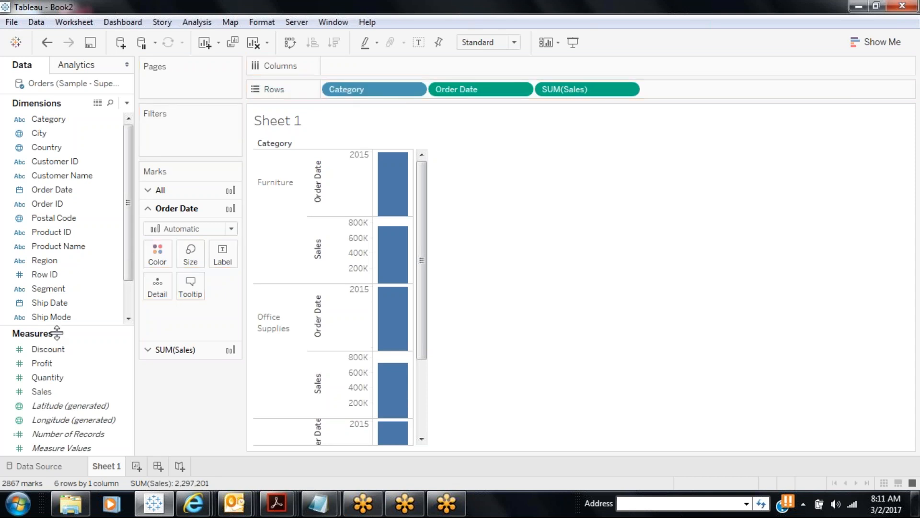
# Try to move Order Date between Segment and Category on Rows, with Segment temporarily placed first on the shelf.
pyautogui.moveTo(51, 289); pyautogui.dragTo(346, 97)
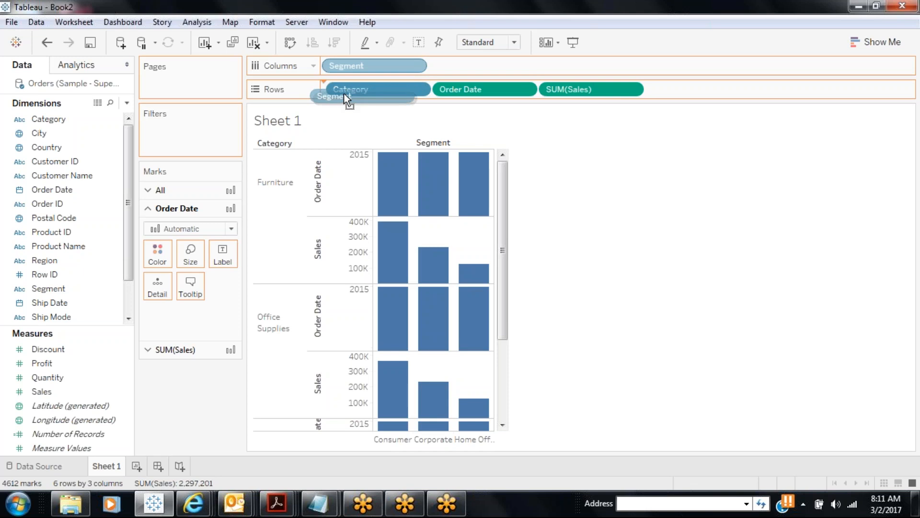
pyautogui.moveTo(346, 96); pyautogui.dragTo(344, 95)
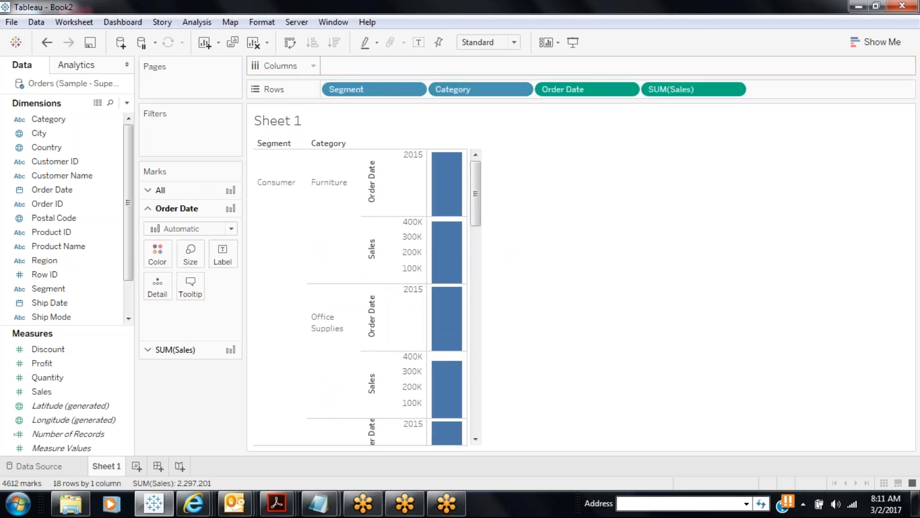
pyautogui.moveTo(565, 89)
pyautogui.mouseDown()
pyautogui.moveTo(570, 101)
pyautogui.moveTo(323, 94)
pyautogui.moveTo(328, 86)
pyautogui.moveTo(326, 99)
pyautogui.moveTo(405, 90)
pyautogui.mouseUp()
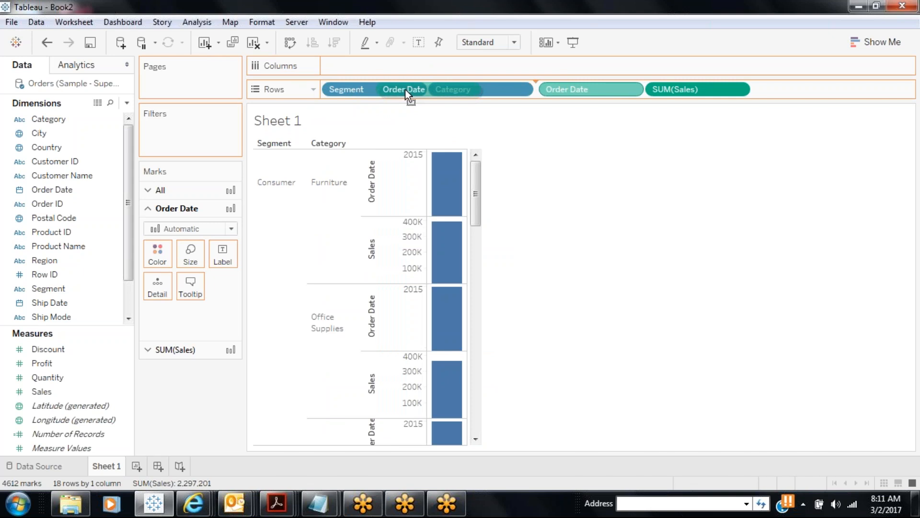
pyautogui.moveTo(404, 89); pyautogui.dragTo(404, 89)
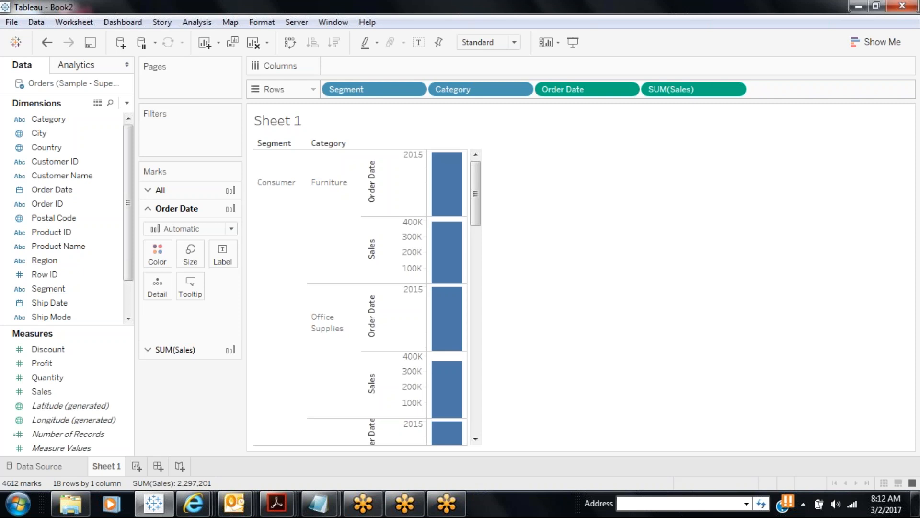
pyautogui.moveTo(350, 89); pyautogui.dragTo(200, 423)
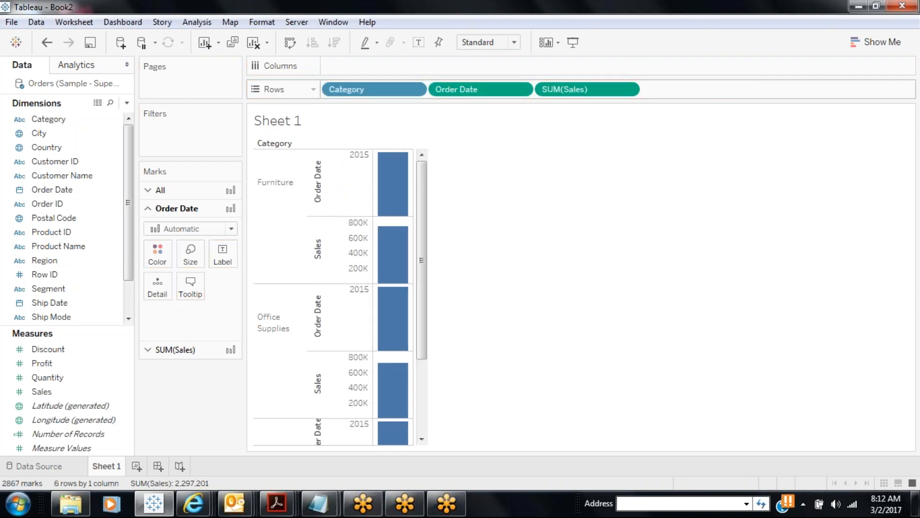
# Convert Order Date and SUM(Sales) on Rows to discrete, briefly trying SUM(Sales) on Columns in between.
pyautogui.click(523, 89)
pyautogui.click(468, 431)
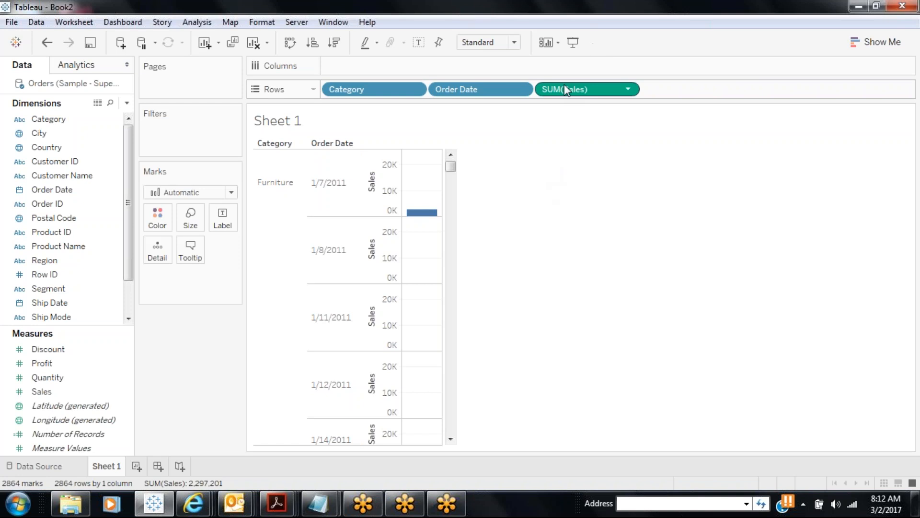
pyautogui.moveTo(570, 89); pyautogui.dragTo(477, 63)
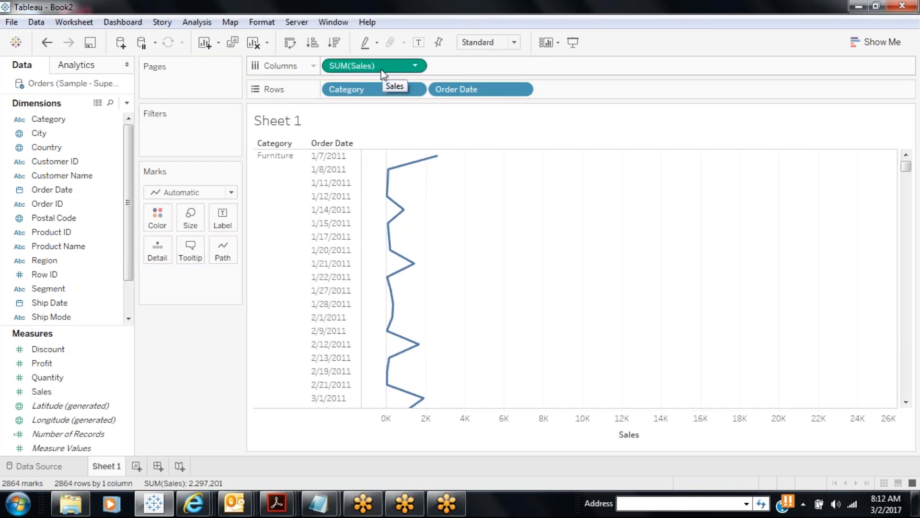
pyautogui.moveTo(383, 73)
pyautogui.mouseDown()
pyautogui.moveTo(618, 81)
pyautogui.moveTo(584, 86)
pyautogui.mouseUp()
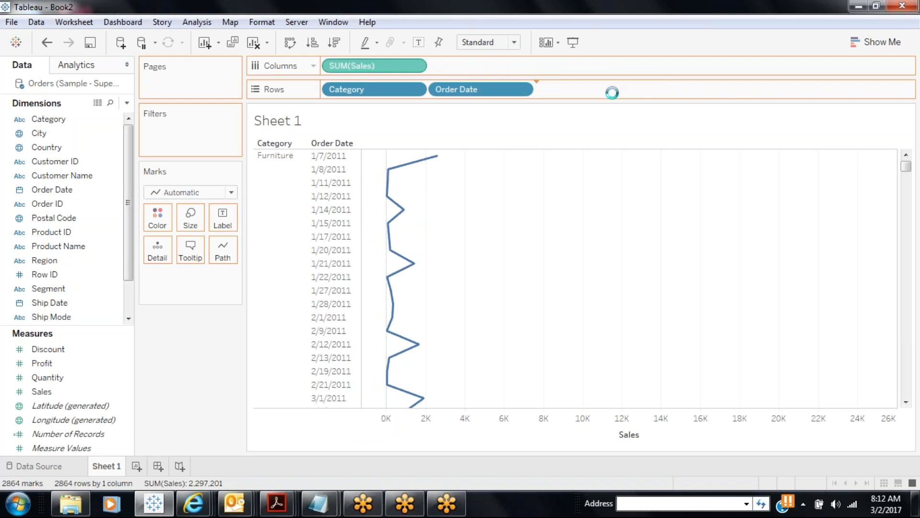
pyautogui.click(628, 89)
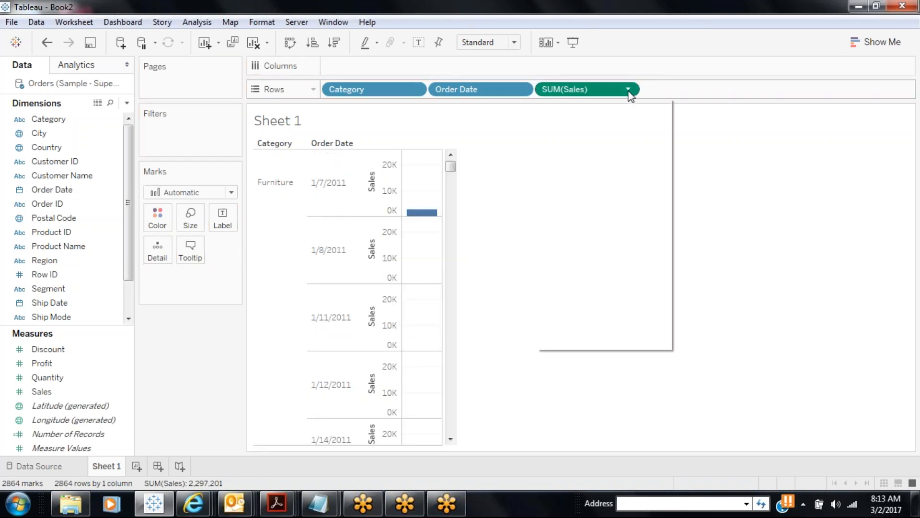
pyautogui.click(570, 251)
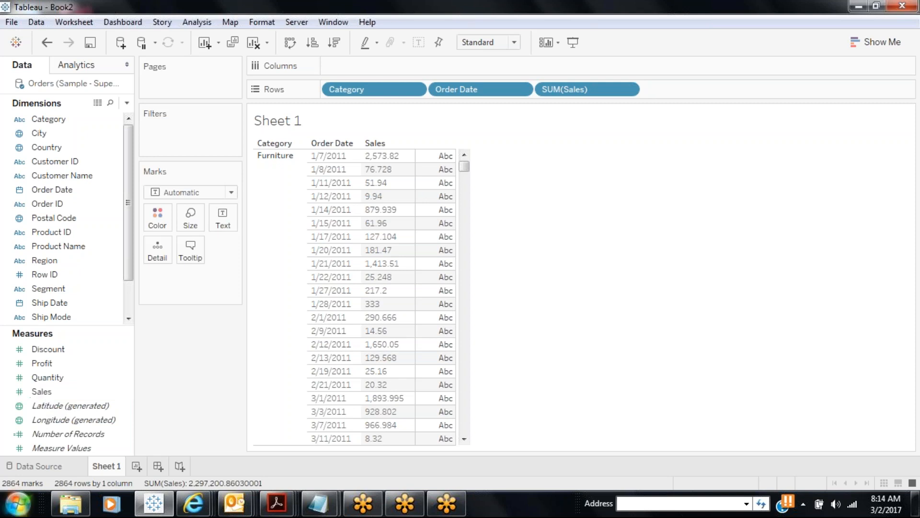
# Switch to Paint and draw two overlapping ellipses, filling the second one outside the overlap with black.
pyautogui.click(18, 503)
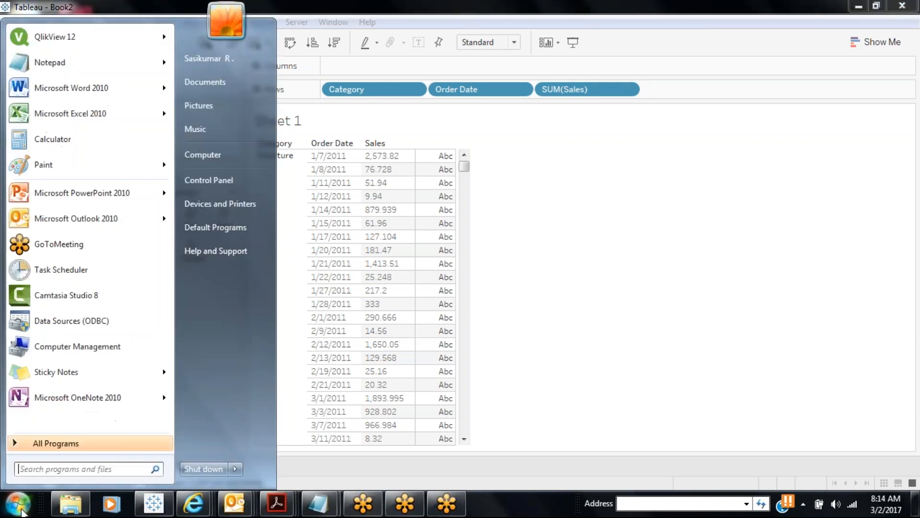
pyautogui.click(74, 171)
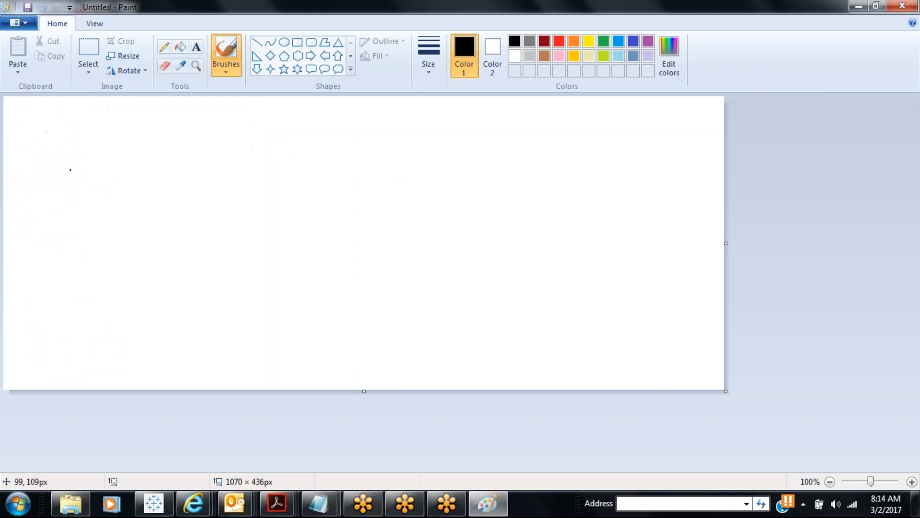
pyautogui.click(284, 42)
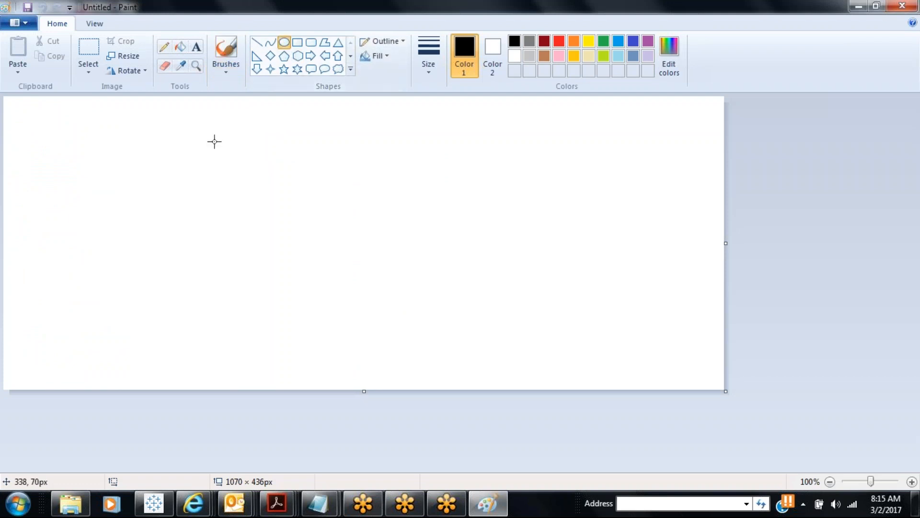
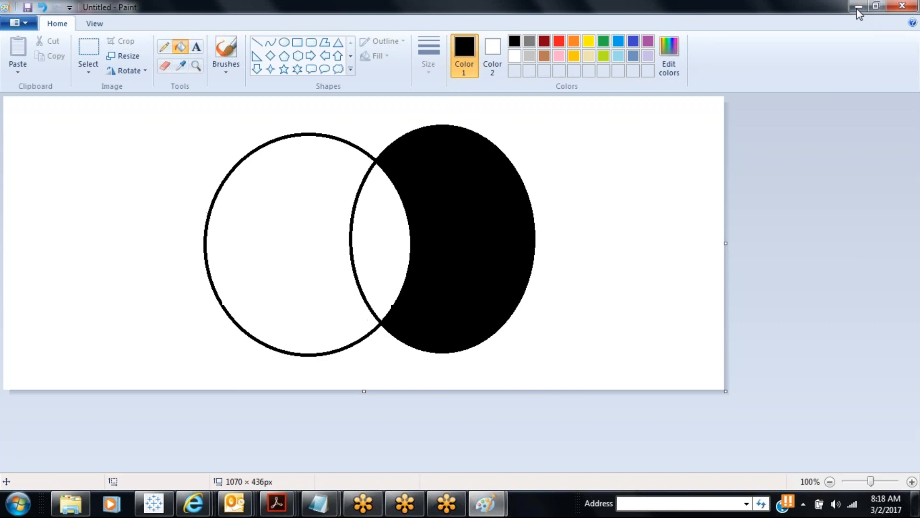
pyautogui.click(858, 10)
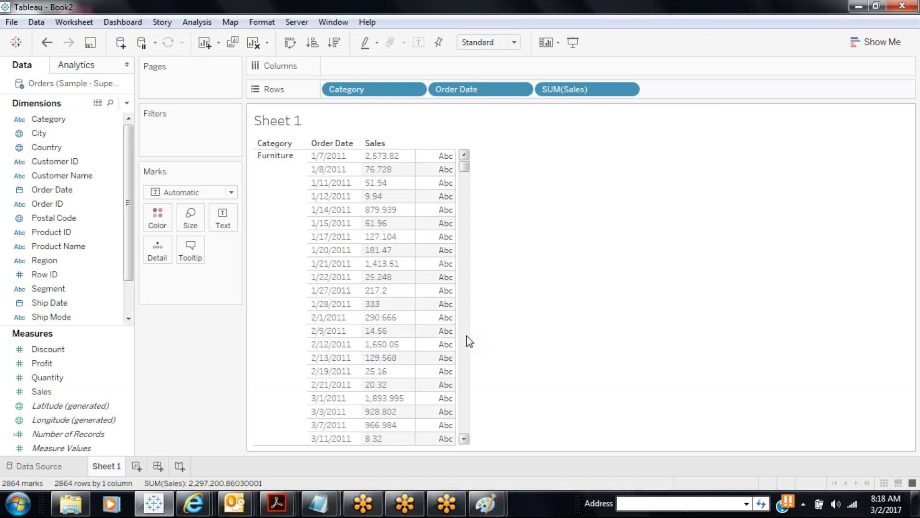
# Switch to the untitled Notepad note about sets and review the constant, computed and combined set types.
pyautogui.click(318, 504)
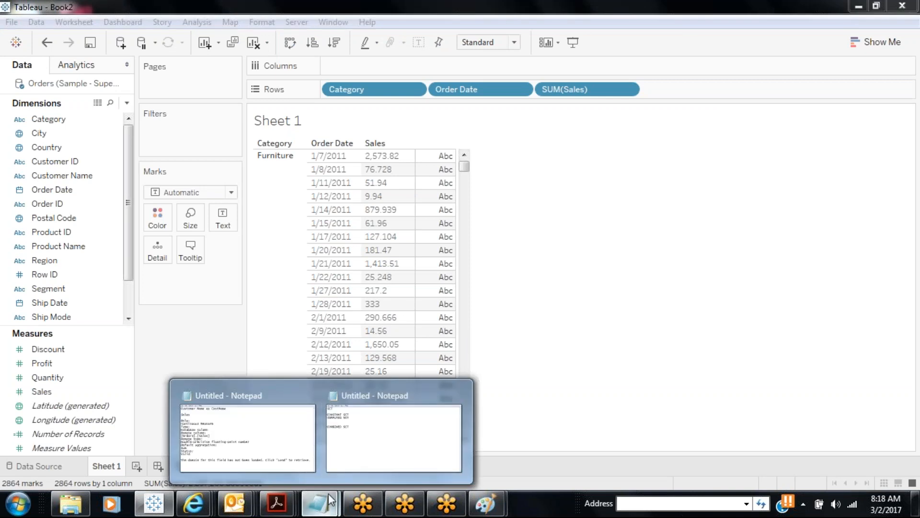
pyautogui.click(350, 467)
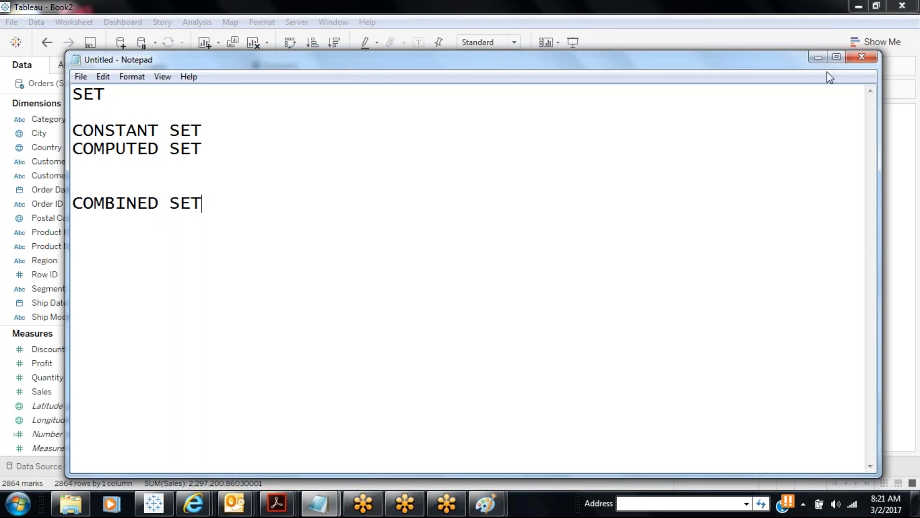
pyautogui.click(818, 59)
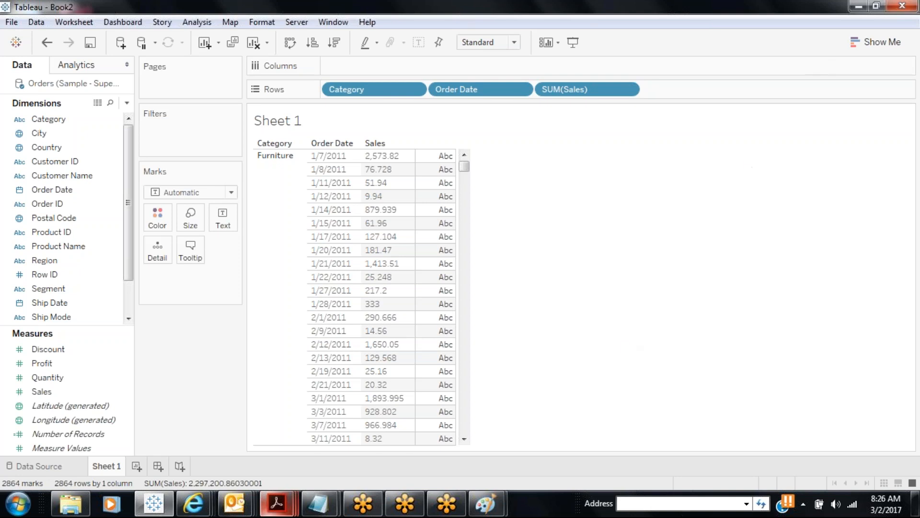
# Create a new worksheet in Tableau with Customer Name on Rows and Sales on Columns.
pyautogui.click(136, 466)
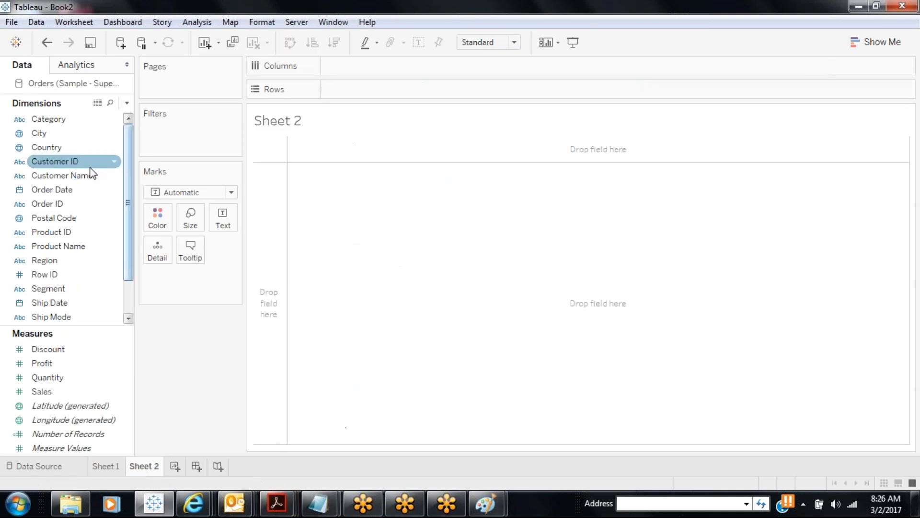
pyautogui.moveTo(90, 176); pyautogui.dragTo(411, 91)
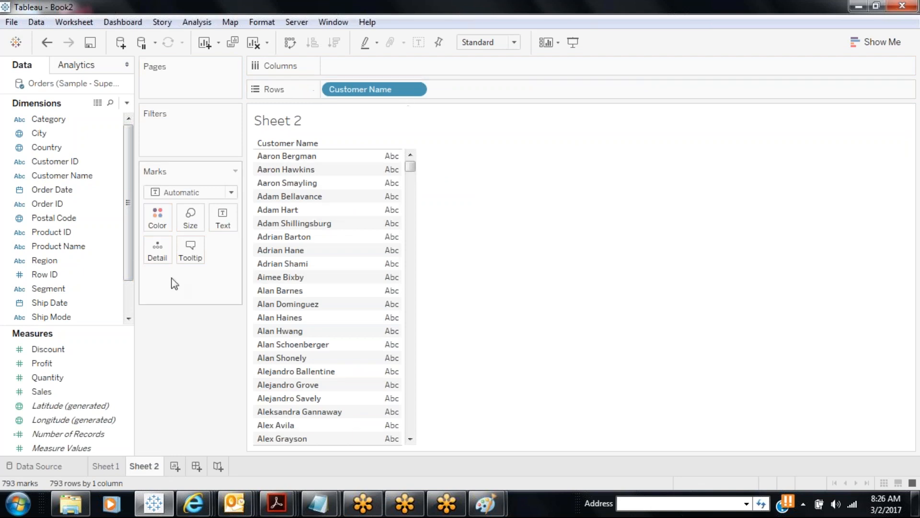
pyautogui.moveTo(56, 386); pyautogui.dragTo(379, 61)
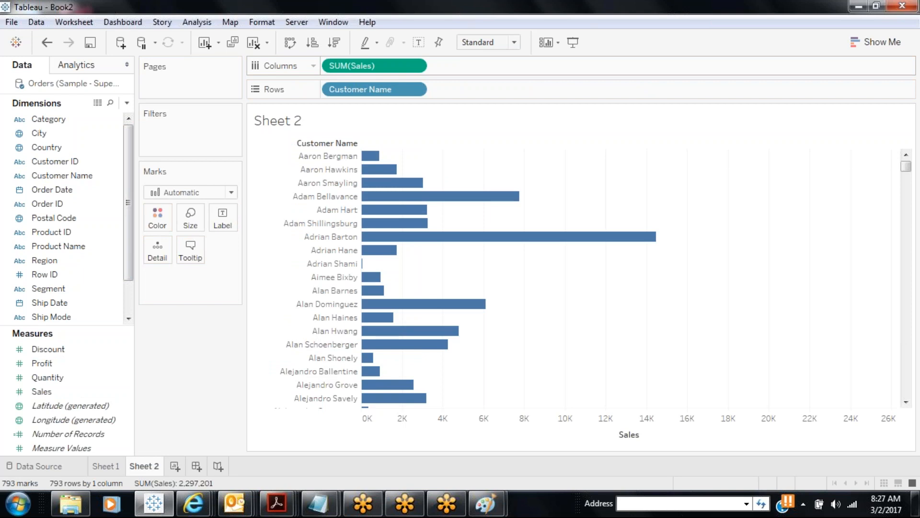
# Select nine customers together: three with first names starting with A, one each with C, D and E, two with J and one with M.
pyautogui.click(323, 224)
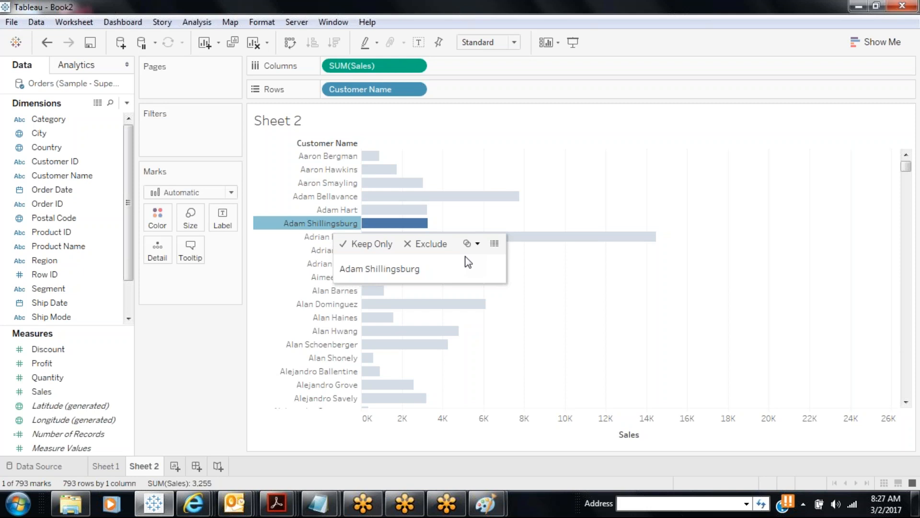
pyautogui.keyDown('ctrl'); pyautogui.click(296, 400); pyautogui.keyUp('ctrl')
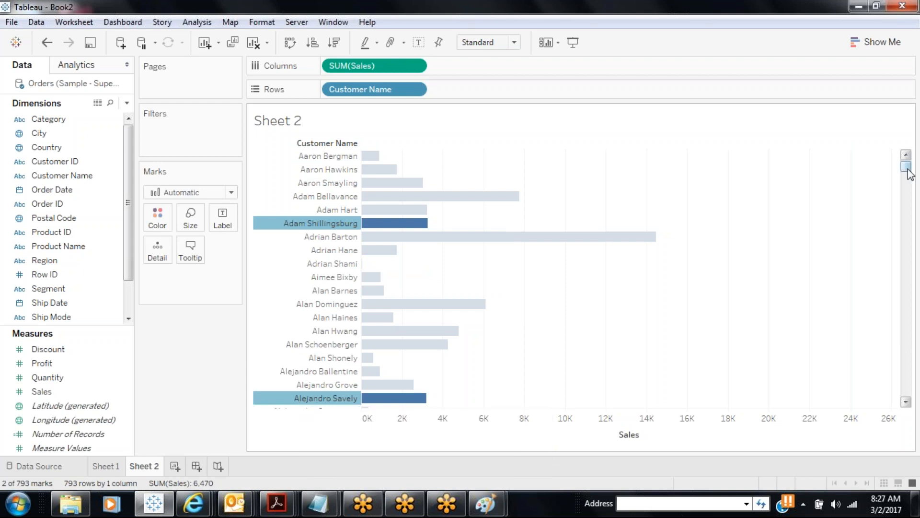
pyautogui.moveTo(906, 165); pyautogui.dragTo(909, 180)
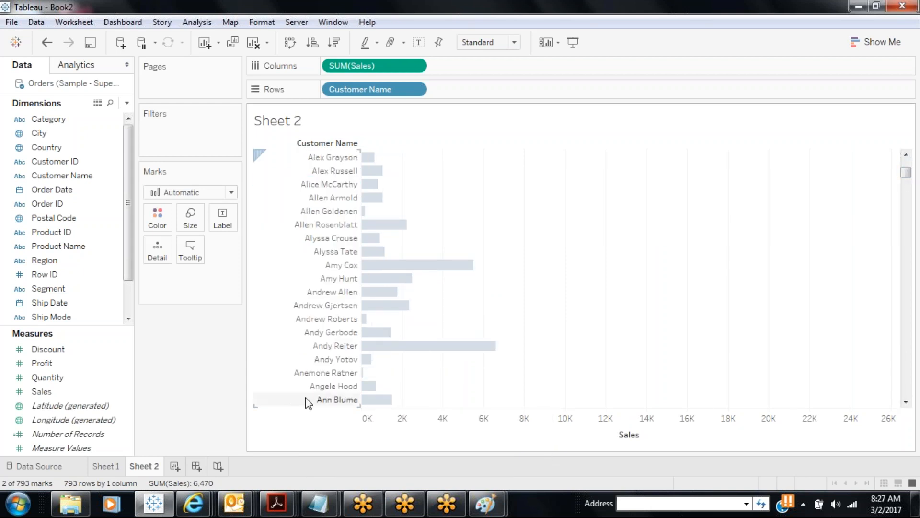
pyautogui.keyDown('ctrl'); pyautogui.click(323, 400); pyautogui.keyUp('ctrl')
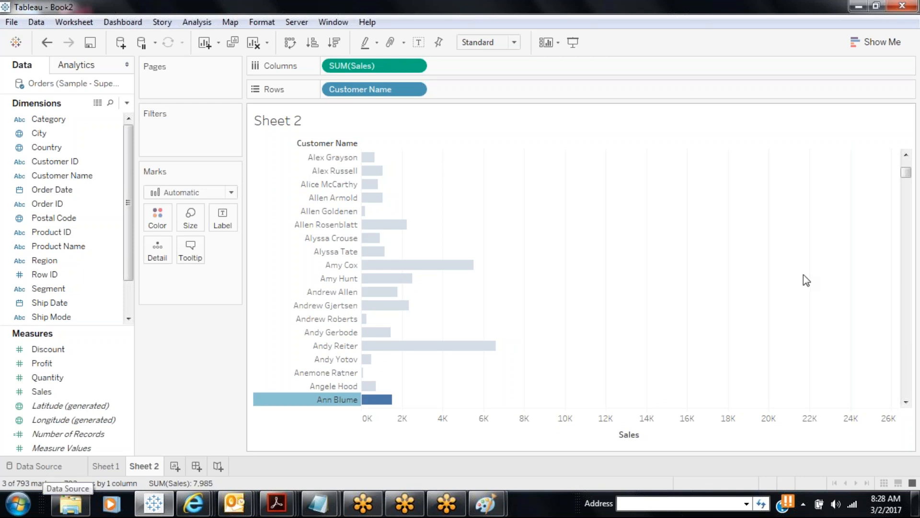
pyautogui.click(902, 193)
pyautogui.scroll(-20, 901, 192)
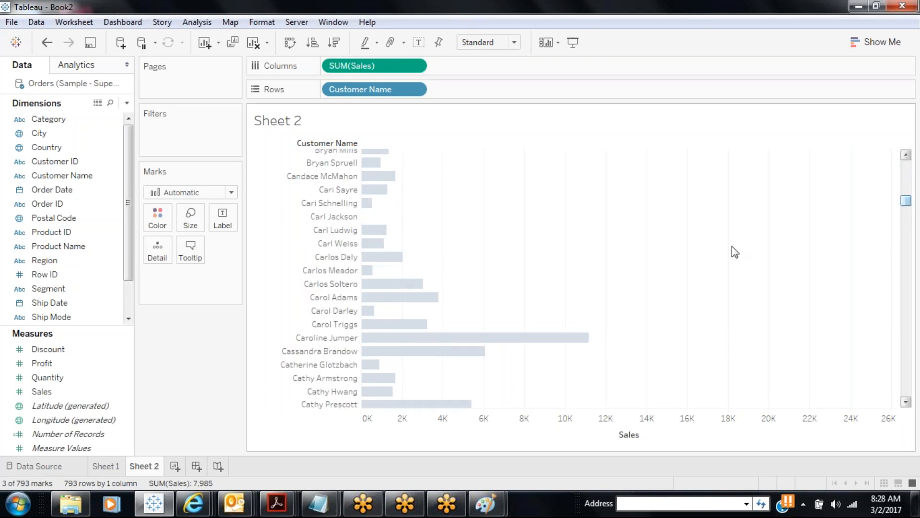
pyautogui.keyDown('ctrl'); pyautogui.click(338, 323); pyautogui.keyUp('ctrl')
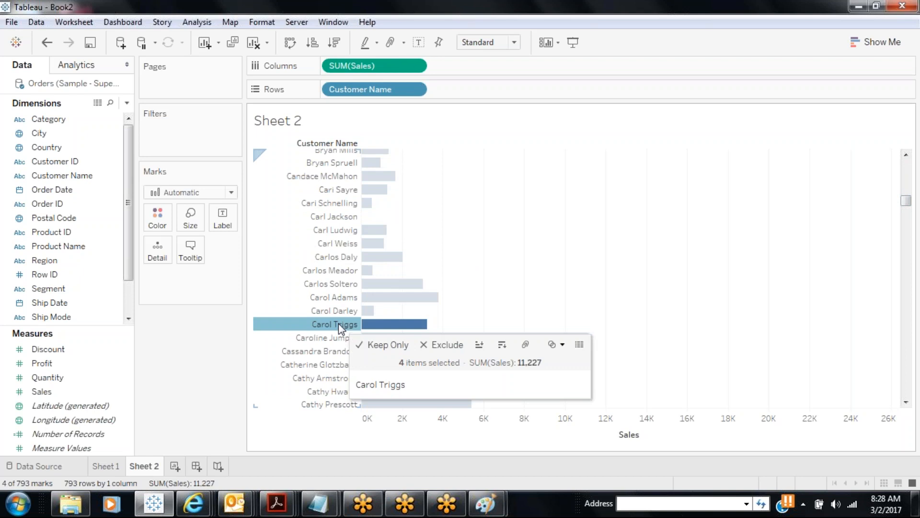
pyautogui.scroll(-2, 906, 218)
pyautogui.scroll(-12, 906, 218)
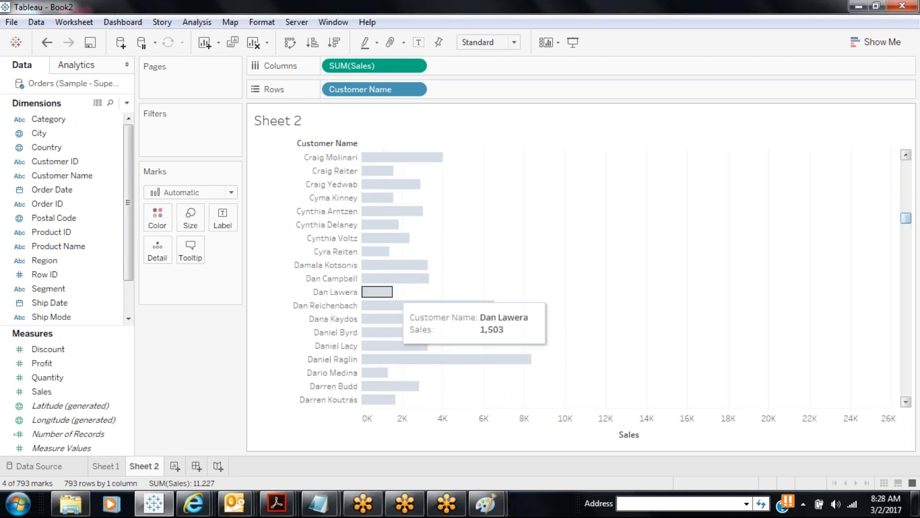
pyautogui.keyDown('ctrl'); pyautogui.click(338, 313); pyautogui.keyUp('ctrl')
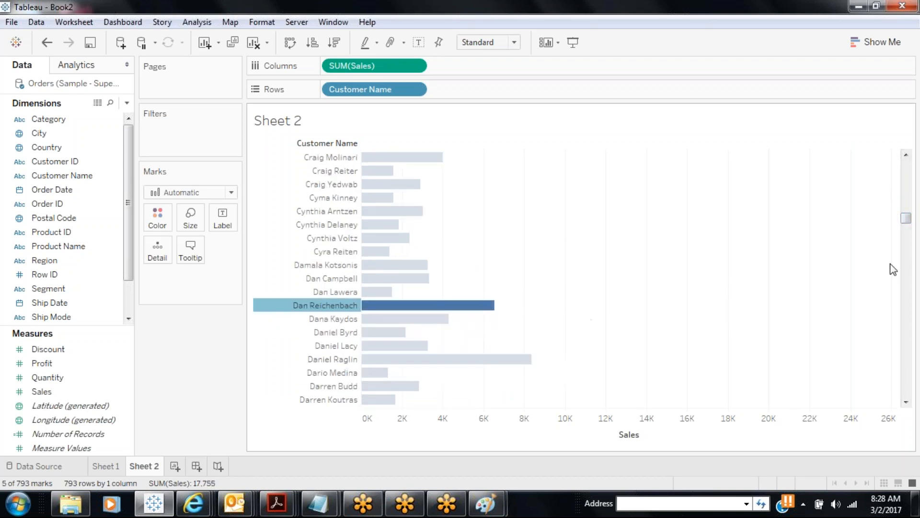
pyautogui.scroll(-6, 906, 225)
pyautogui.scroll(-7, 906, 230)
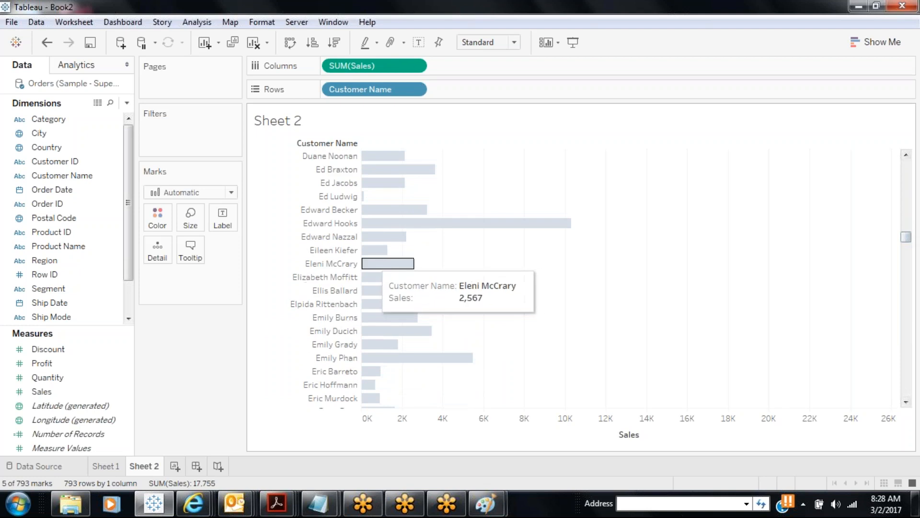
pyautogui.keyDown('ctrl'); pyautogui.click(325, 264); pyautogui.keyUp('ctrl')
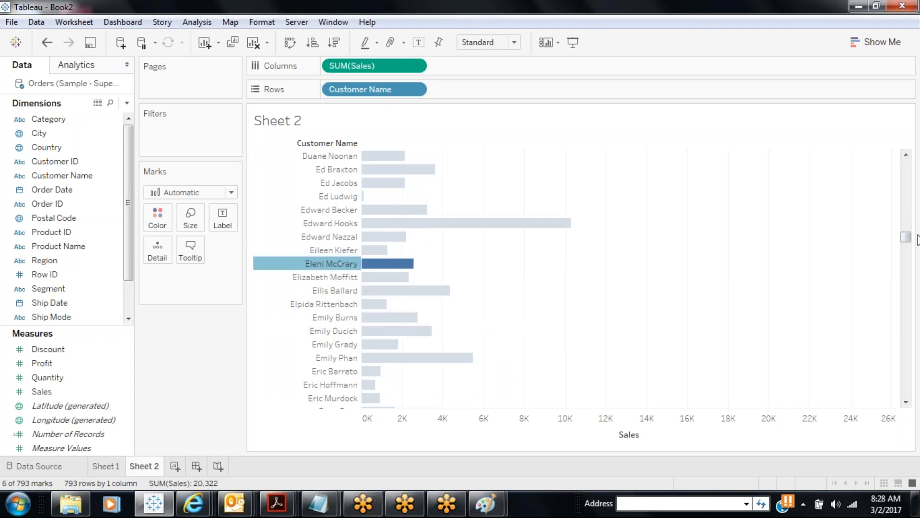
pyautogui.moveTo(905, 240); pyautogui.dragTo(909, 267)
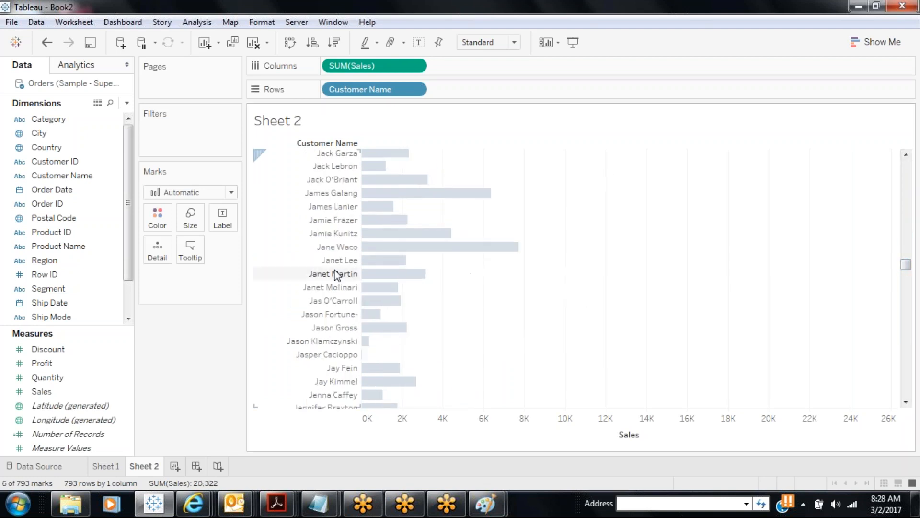
pyautogui.keyDown('ctrl'); pyautogui.click(355, 262); pyautogui.keyUp('ctrl')
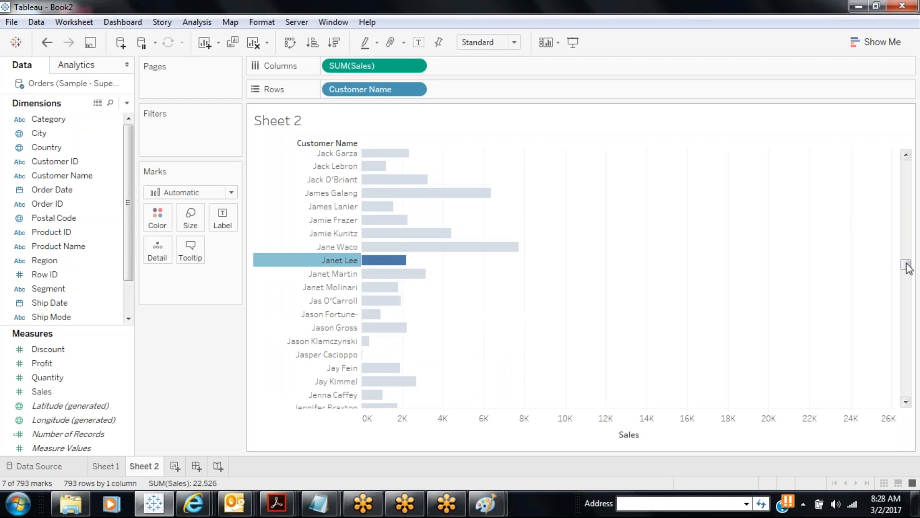
pyautogui.moveTo(907, 263); pyautogui.dragTo(908, 280)
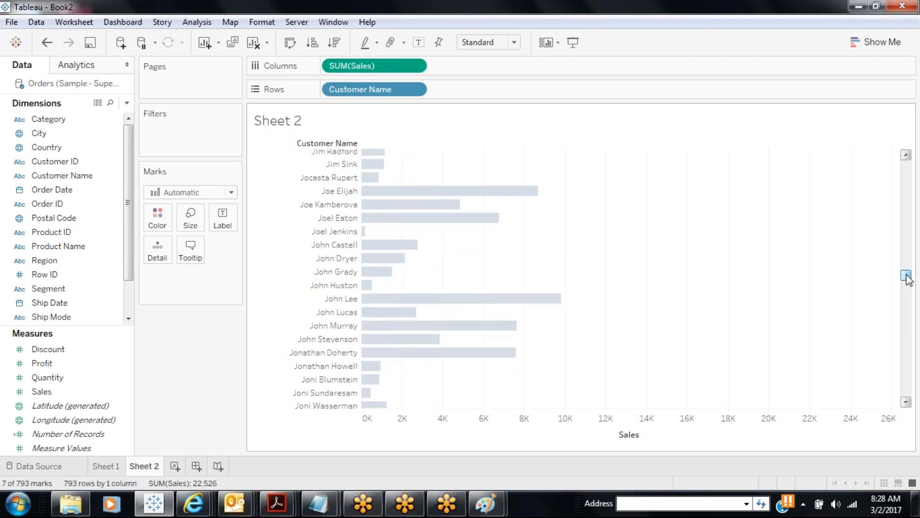
pyautogui.keyDown('ctrl'); pyautogui.click(340, 245); pyautogui.keyUp('ctrl')
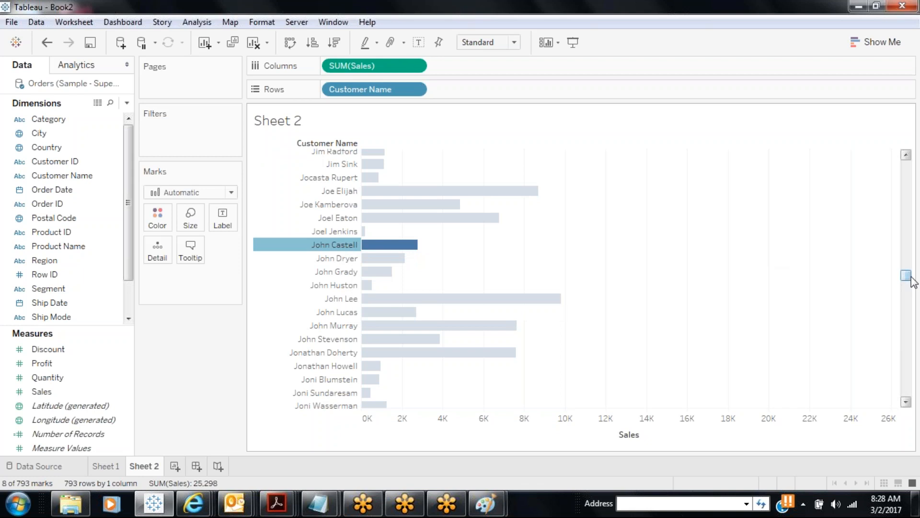
pyautogui.moveTo(906, 276); pyautogui.dragTo(909, 311)
pyautogui.keyDown('ctrl'); pyautogui.click(440, 295); pyautogui.keyUp('ctrl')
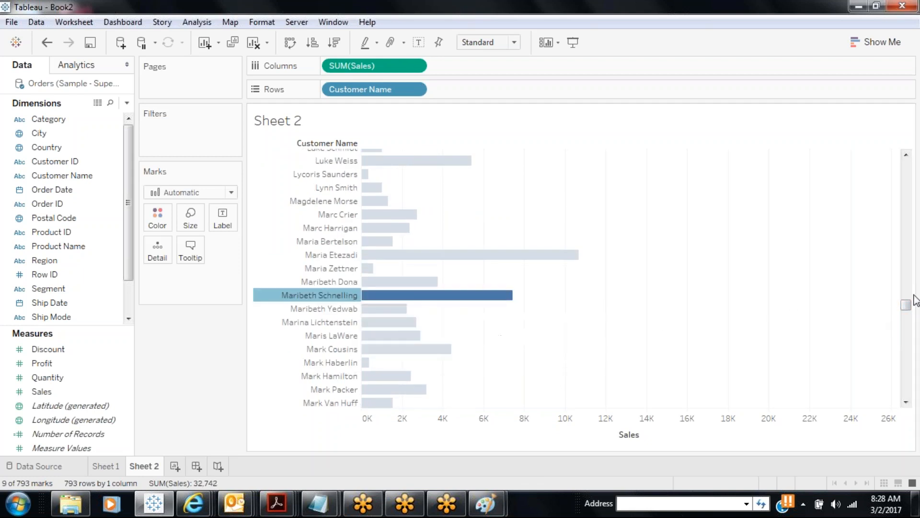
# Select only one customer whose first name starts with S, and open set creation for it before cancelling.
pyautogui.moveTo(906, 305); pyautogui.dragTo(916, 361)
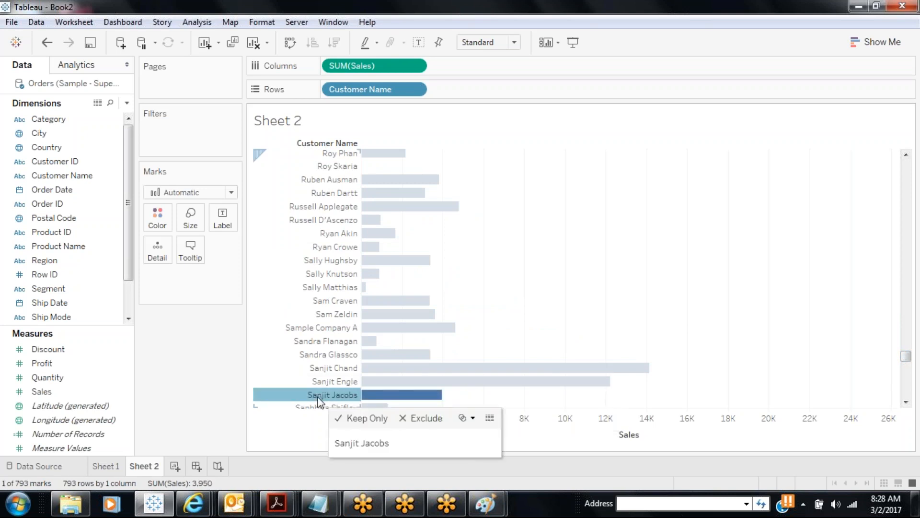
pyautogui.click(461, 426)
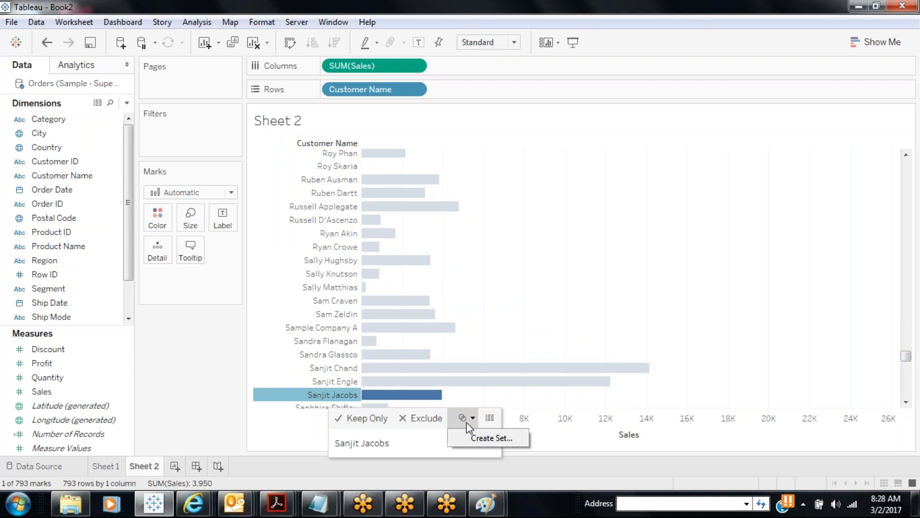
pyautogui.click(479, 438)
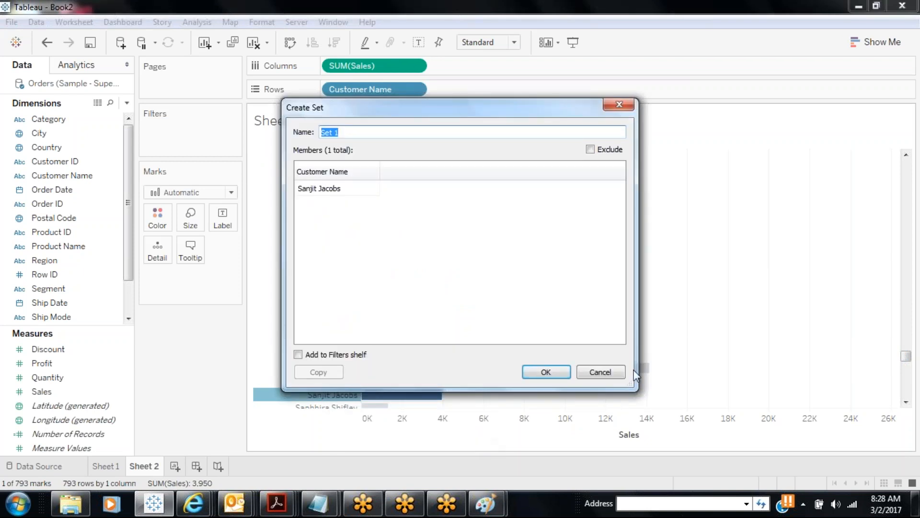
pyautogui.click(619, 372)
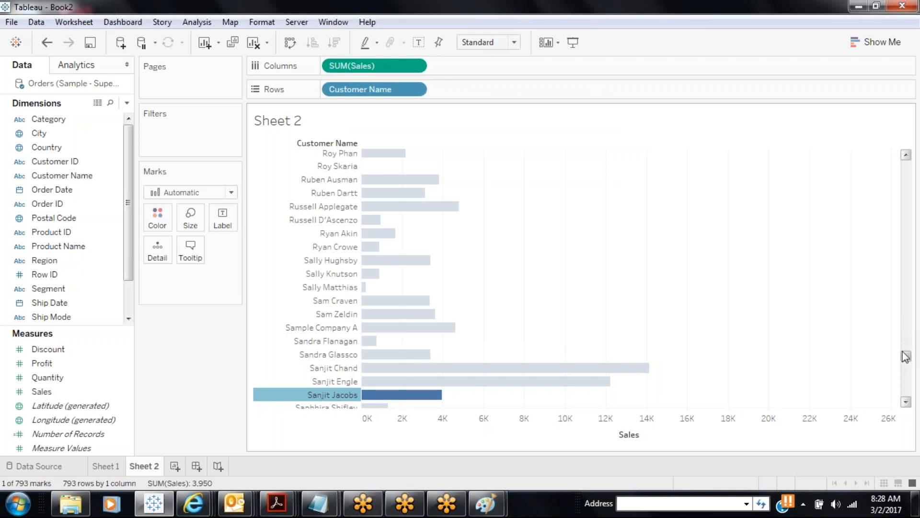
# Add nine customers to the selection: three with first names starting with A, two with B, one with E, two with J and one with K.
pyautogui.moveTo(905, 357); pyautogui.dragTo(905, 160)
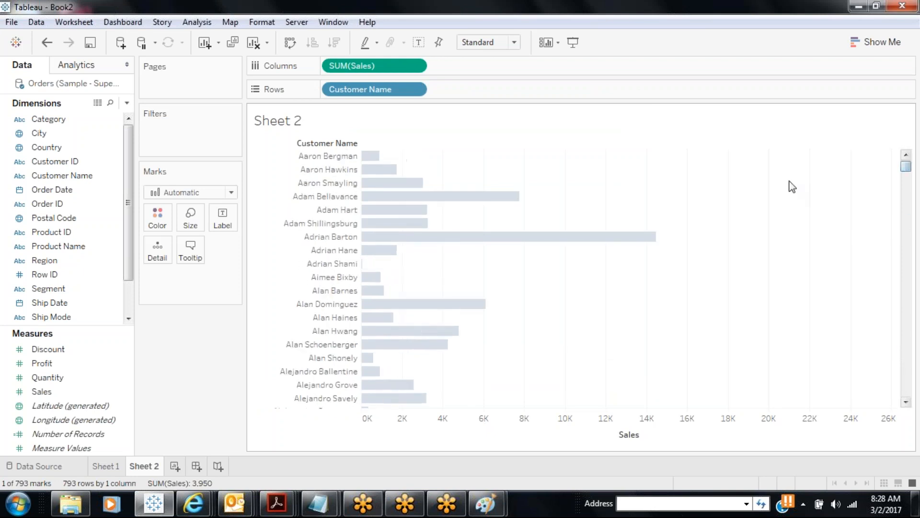
pyautogui.click(335, 236)
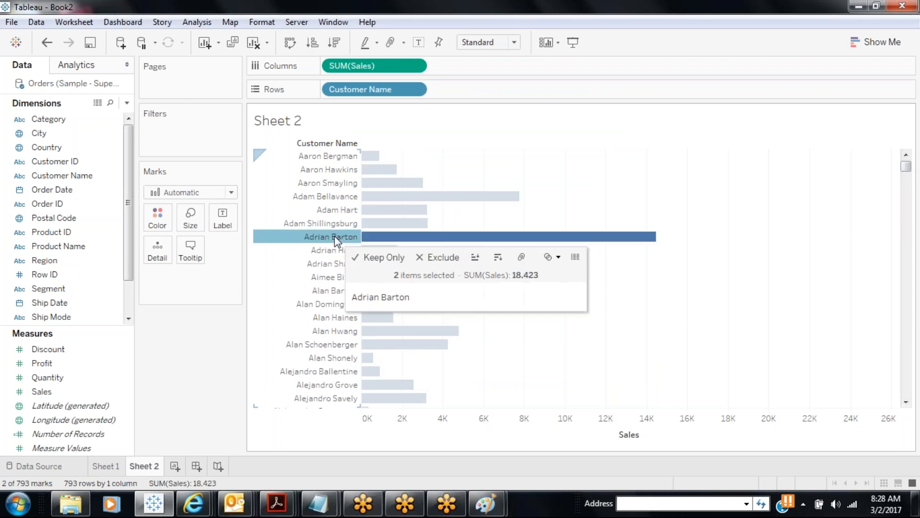
pyautogui.keyDown('ctrl'); pyautogui.click(326, 331); pyautogui.keyUp('ctrl')
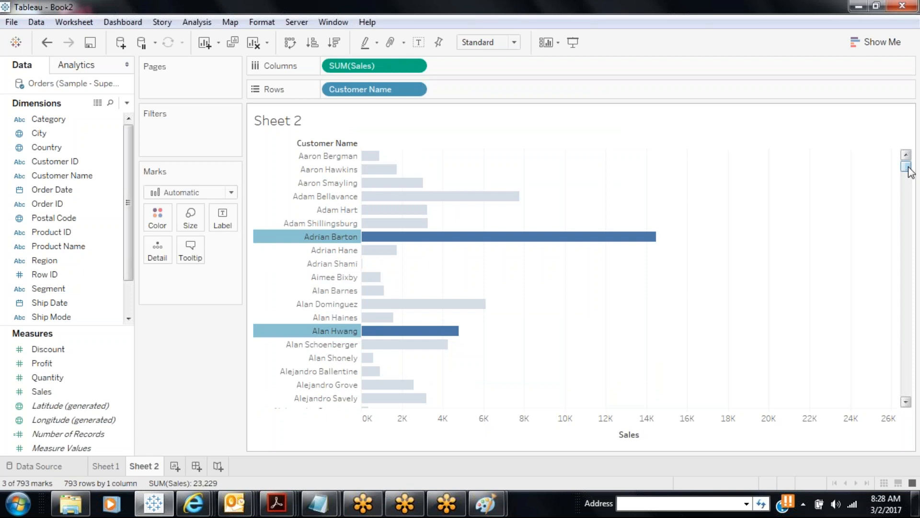
pyautogui.moveTo(909, 172); pyautogui.dragTo(910, 178)
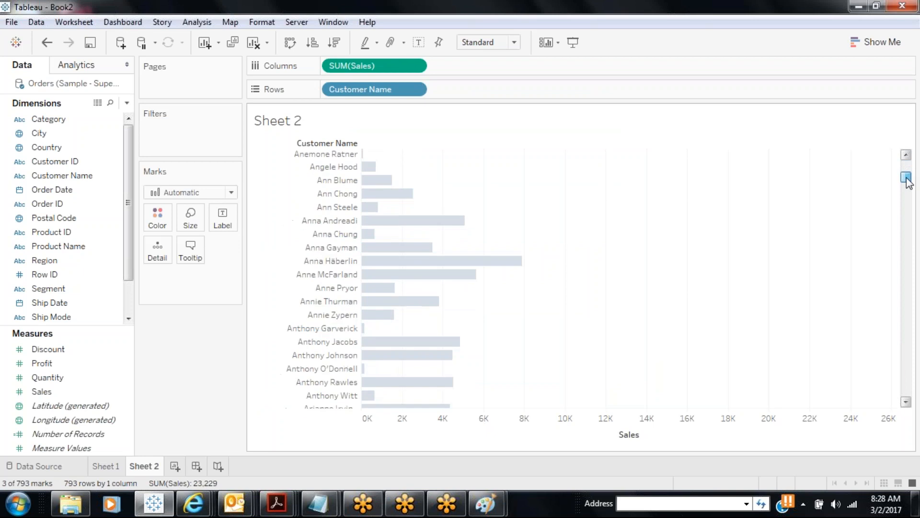
pyautogui.keyDown('ctrl'); pyautogui.click(300, 263); pyautogui.keyUp('ctrl')
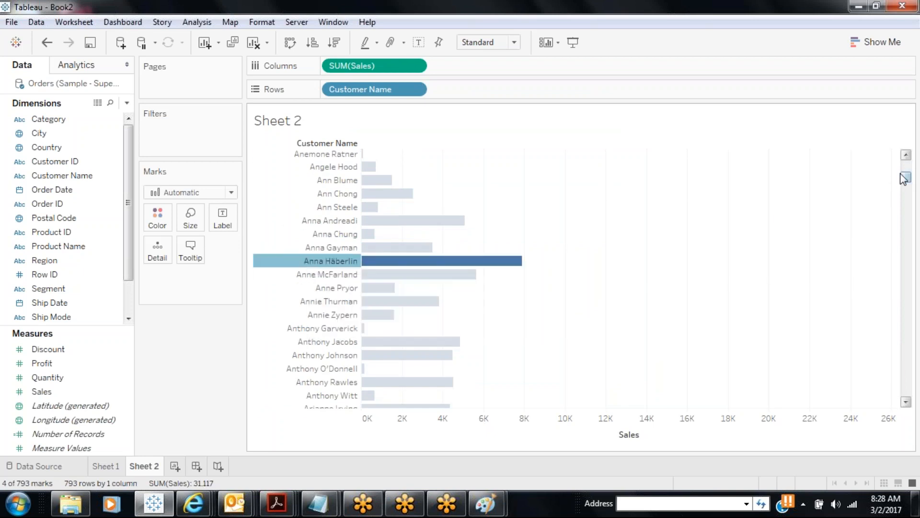
pyautogui.moveTo(904, 178); pyautogui.dragTo(906, 191)
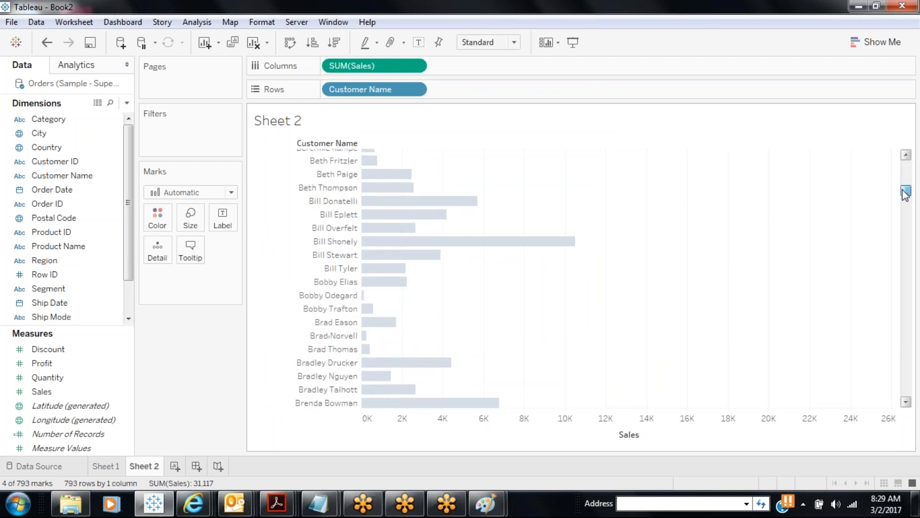
pyautogui.keyDown('ctrl'); pyautogui.click(343, 242); pyautogui.keyUp('ctrl')
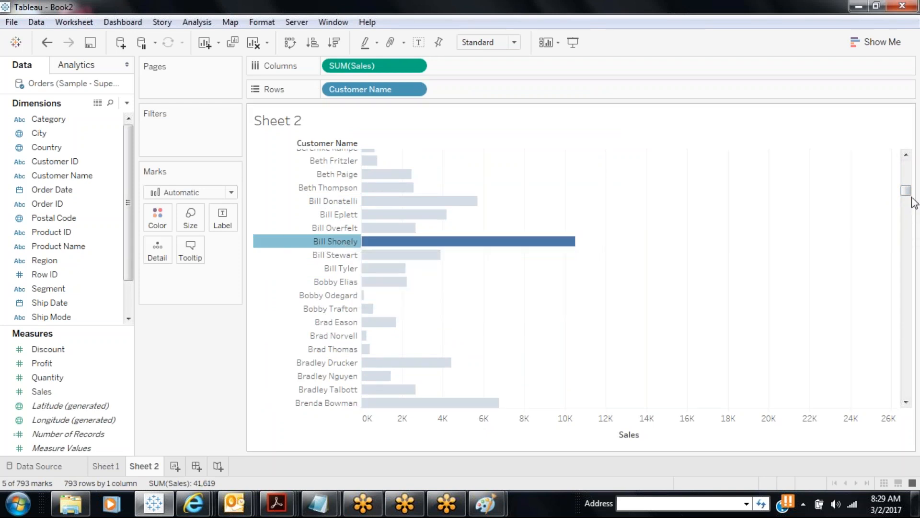
pyautogui.moveTo(905, 190); pyautogui.dragTo(905, 198)
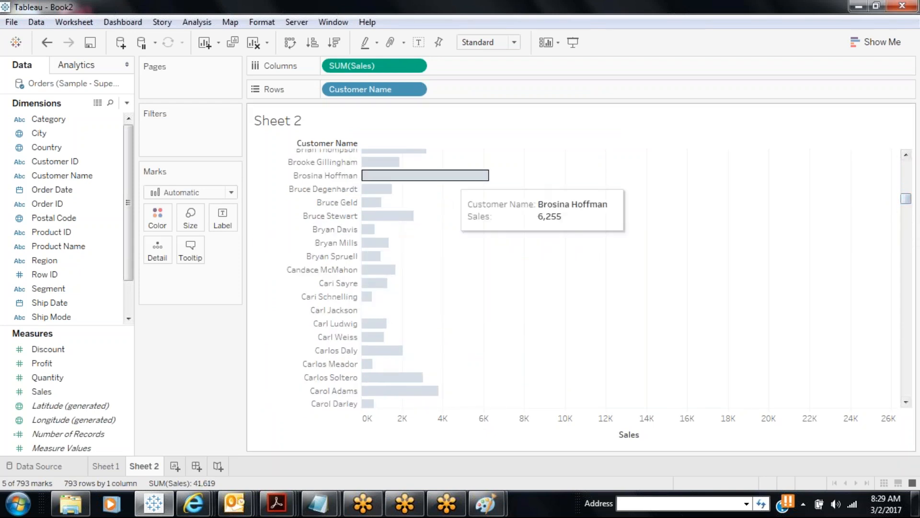
pyautogui.keyDown('ctrl'); pyautogui.click(325, 176); pyautogui.keyUp('ctrl')
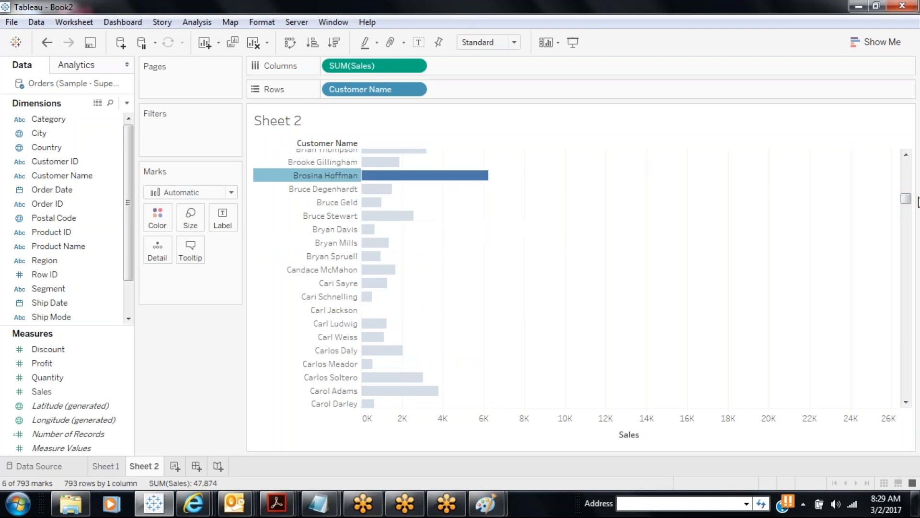
pyautogui.moveTo(906, 199); pyautogui.dragTo(906, 242)
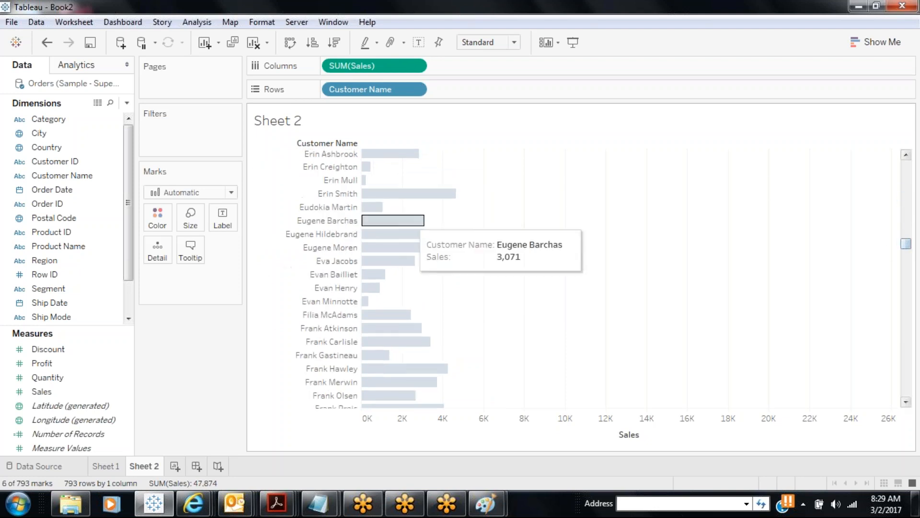
pyautogui.keyDown('ctrl'); pyautogui.click(335, 193); pyautogui.keyUp('ctrl')
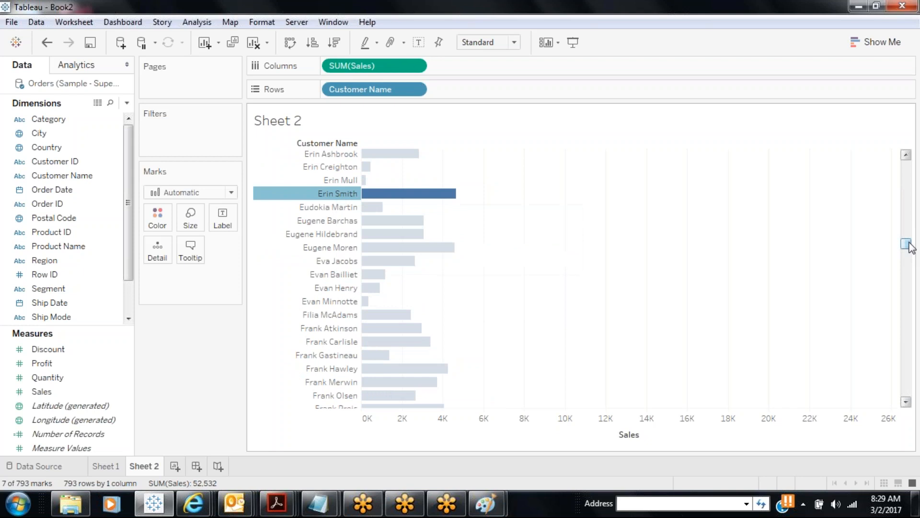
pyautogui.moveTo(909, 246); pyautogui.dragTo(906, 264)
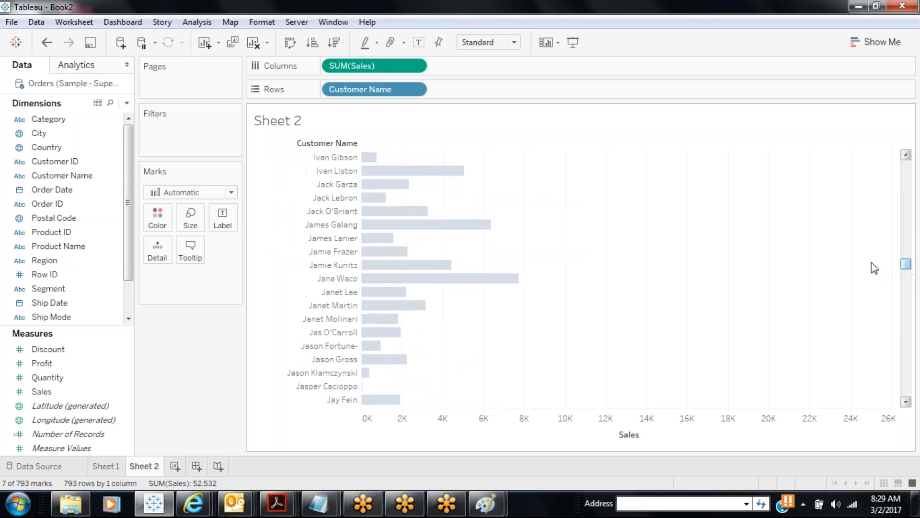
pyautogui.keyDown('ctrl'); pyautogui.click(328, 279); pyautogui.keyUp('ctrl')
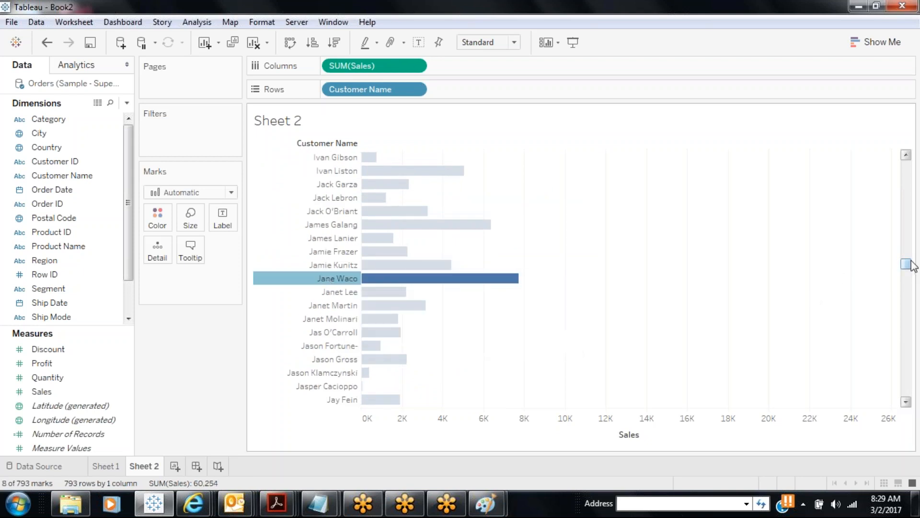
pyautogui.moveTo(909, 264); pyautogui.dragTo(910, 271)
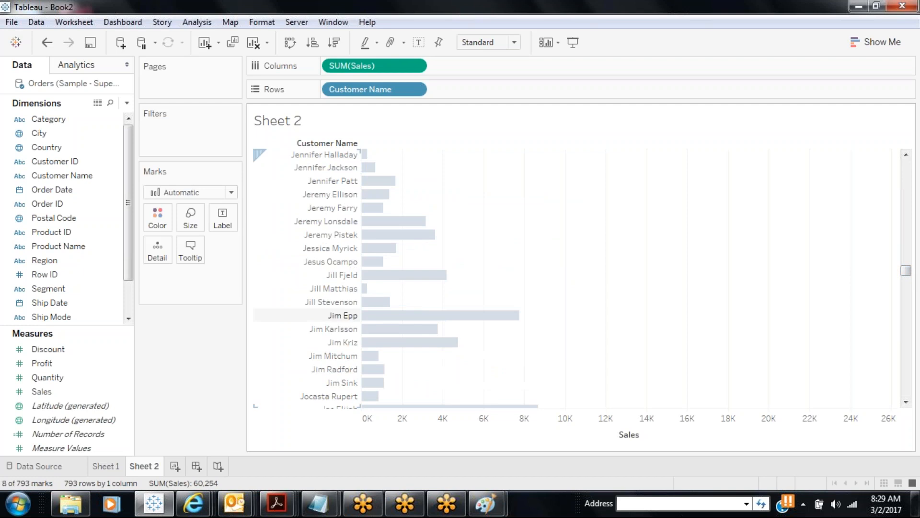
pyautogui.keyDown('ctrl'); pyautogui.click(431, 315); pyautogui.keyUp('ctrl')
pyautogui.moveTo(908, 271); pyautogui.dragTo(911, 284)
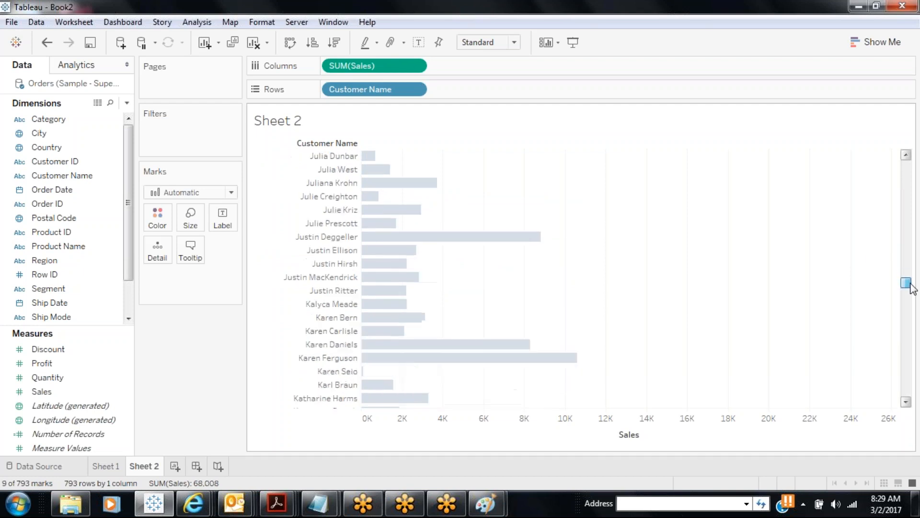
pyautogui.keyDown('ctrl'); pyautogui.click(347, 344); pyautogui.keyUp('ctrl')
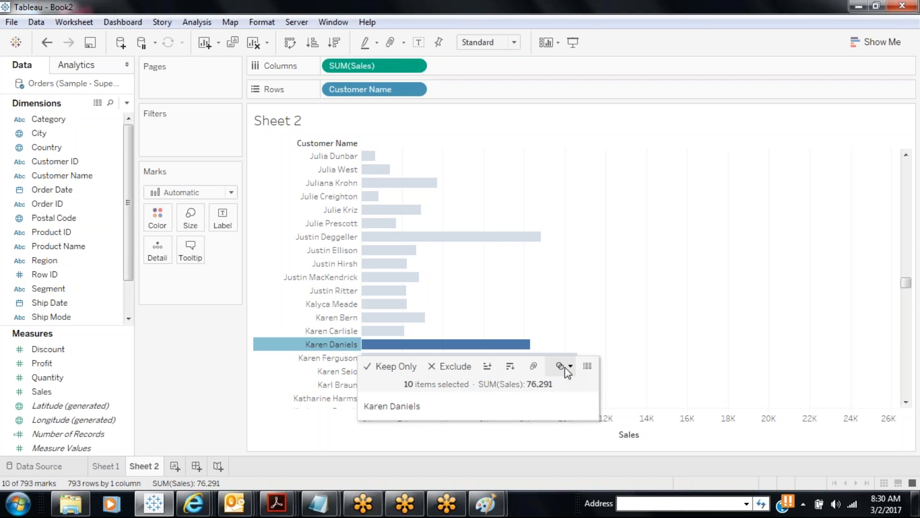
# Create a set named SpecificCustomers_Const from the selected customers, and clear the chart selection.
pyautogui.click(565, 367)
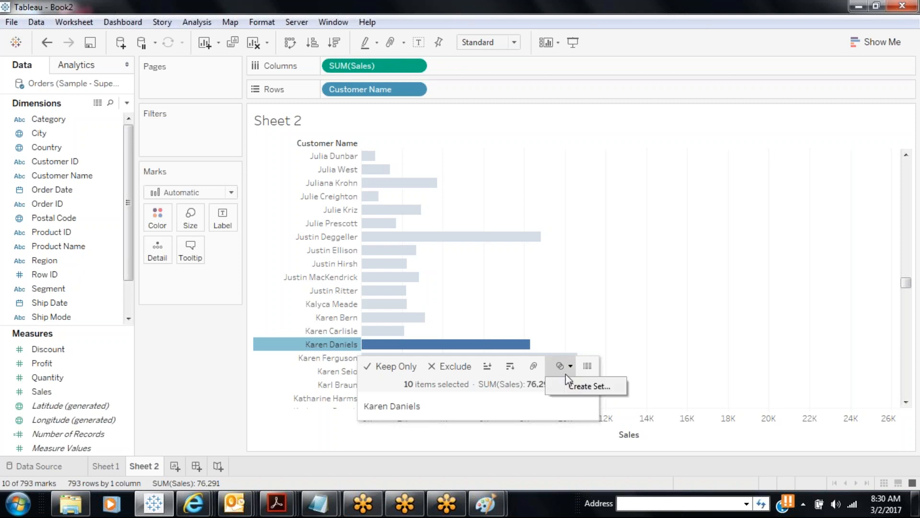
pyautogui.click(565, 379)
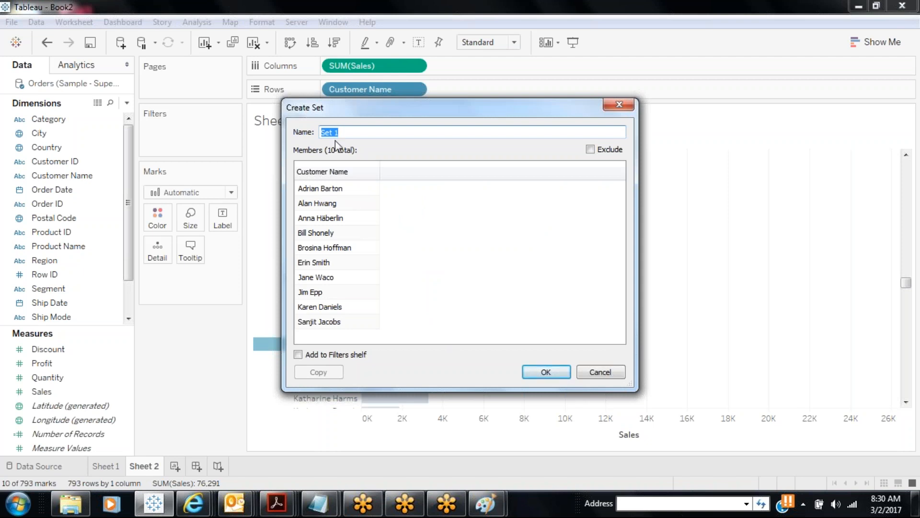
pyautogui.write('SpecificCustomers_Const')
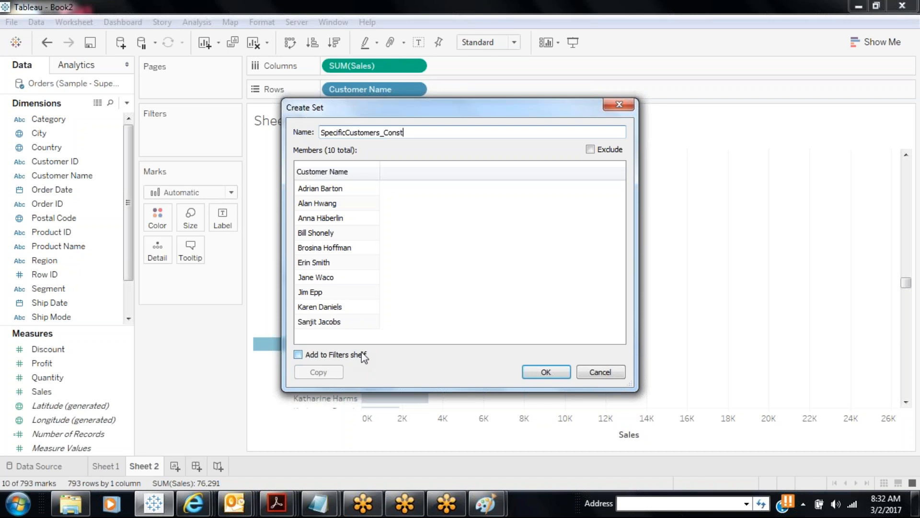
pyautogui.click(536, 374)
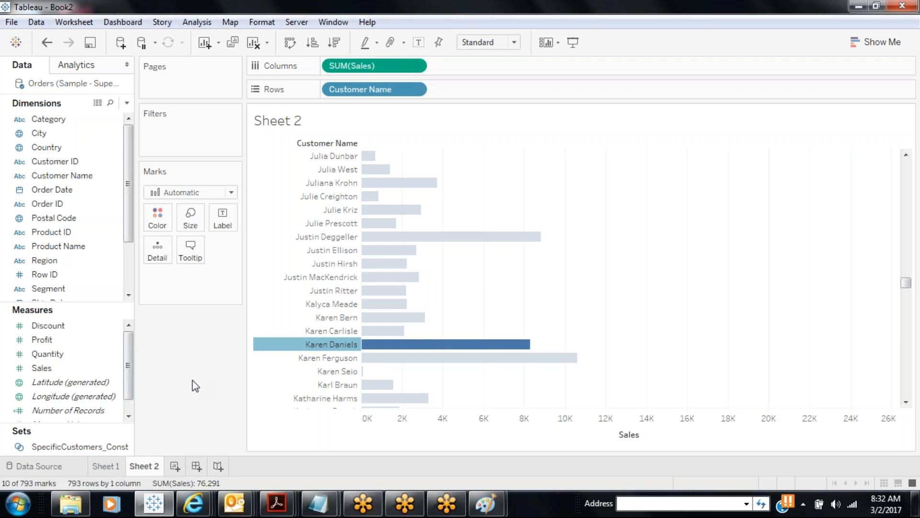
pyautogui.press('Escape')
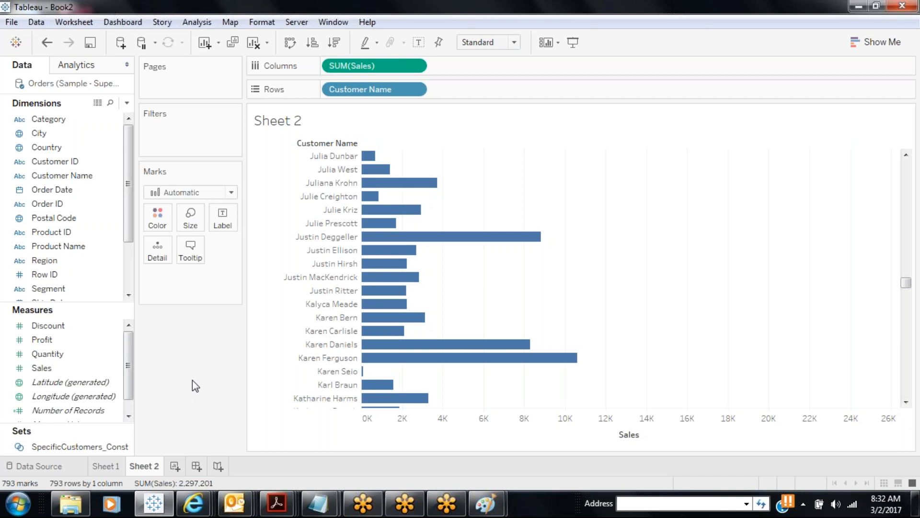
# Start creating a set from the Product Name dimension.
pyautogui.rightClick(82, 248)
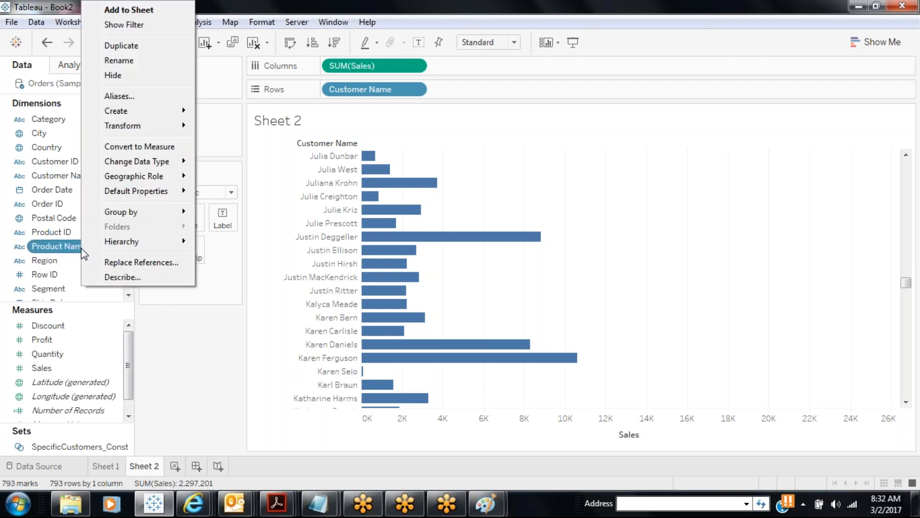
pyautogui.moveTo(180, 112)
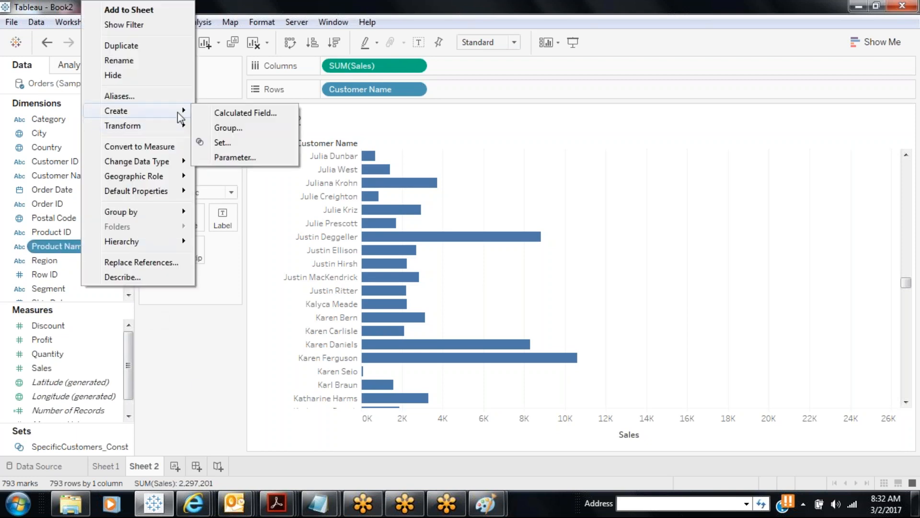
pyautogui.click(223, 153)
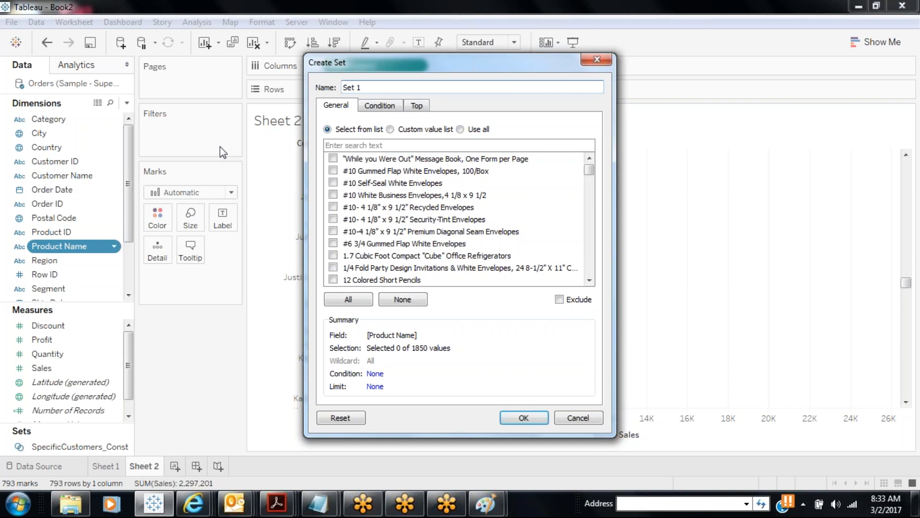
# Examine the Condition and Top options available for defining the Product Name set.
pyautogui.click(379, 106)
pyautogui.click(414, 106)
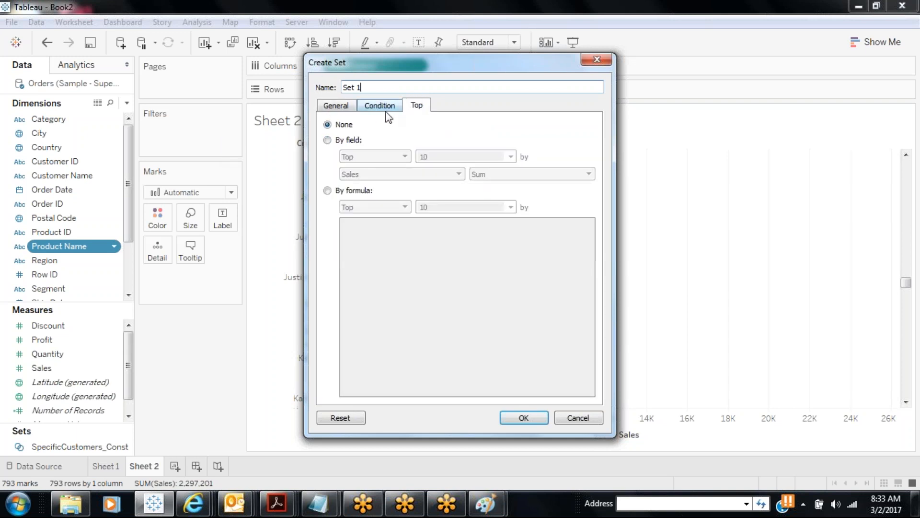
pyautogui.click(386, 113)
pyautogui.click(415, 106)
pyautogui.click(386, 113)
pyautogui.click(421, 107)
pyautogui.click(393, 108)
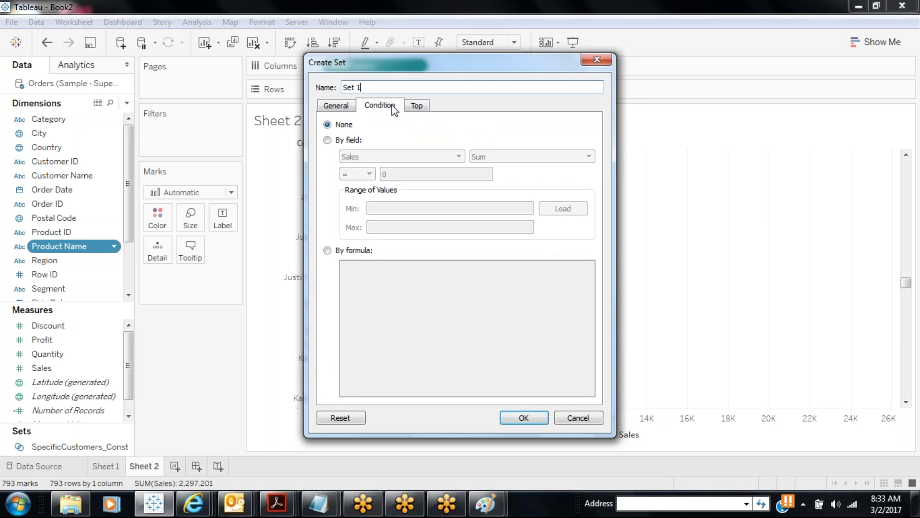
pyautogui.click(415, 108)
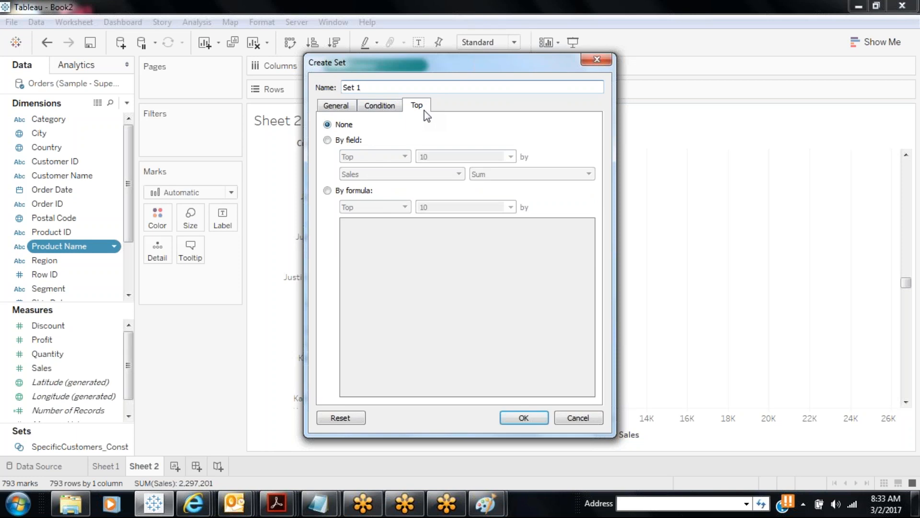
# Select #10 White Business Envelopes, 1/4 Fold Party Design Invitations, Colored Push Pins, Compact Automatic Electric Letter Opener and iOttie XL Car Mount as set members.
pyautogui.click(336, 108)
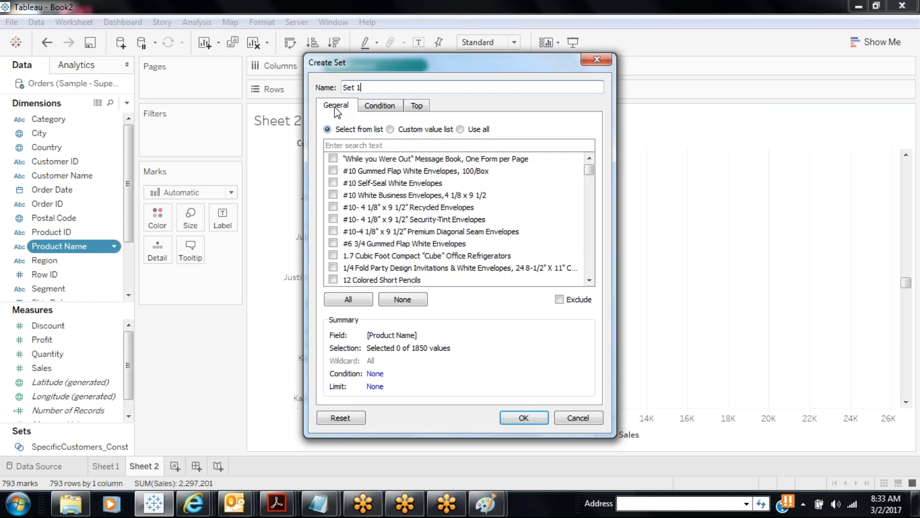
pyautogui.click(333, 195)
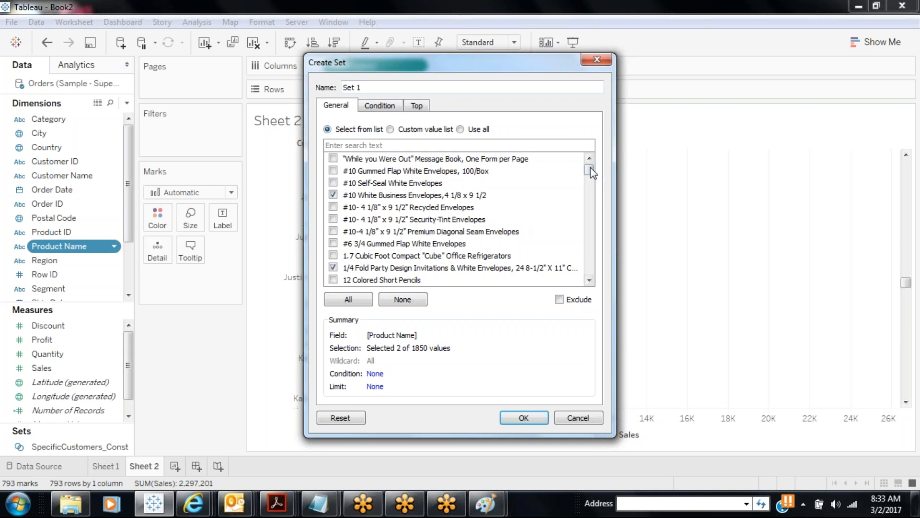
pyautogui.moveTo(591, 168); pyautogui.dragTo(590, 192)
pyautogui.click(333, 231)
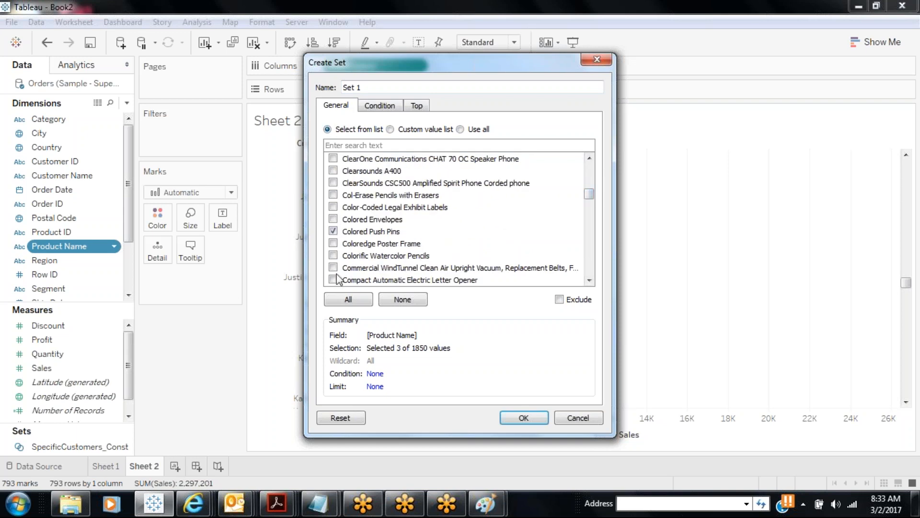
pyautogui.click(333, 280)
pyautogui.moveTo(580, 193); pyautogui.dragTo(588, 219)
pyautogui.click(334, 231)
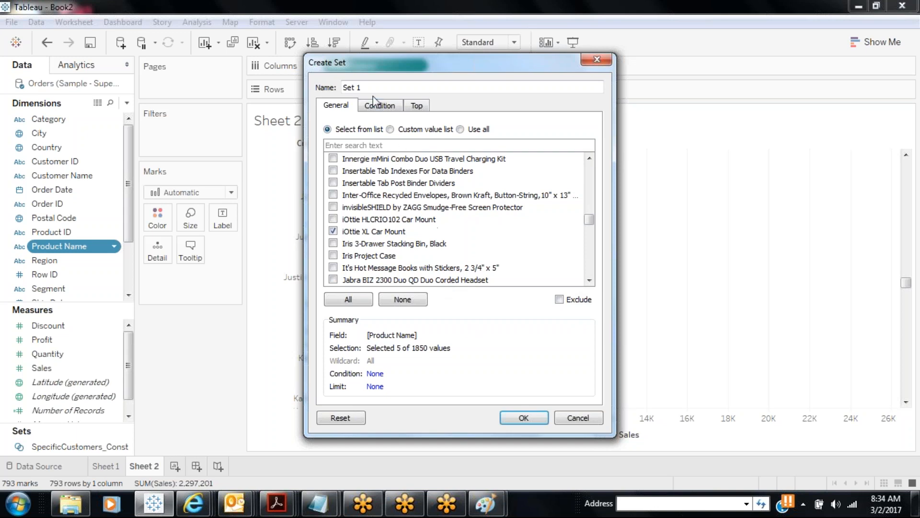
# Name the product set Specific5Products and create it.
pyautogui.moveTo(367, 89); pyautogui.dragTo(307, 96)
pyautogui.write('SPe')
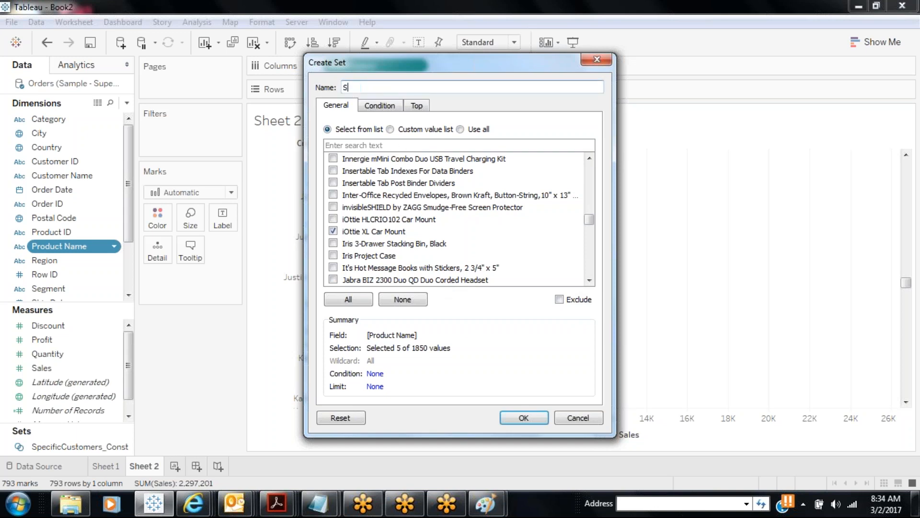
pyautogui.press('BackSpace')
pyautogui.press('BackSpace')
pyautogui.write('pecificSProducts')
pyautogui.click(523, 417)
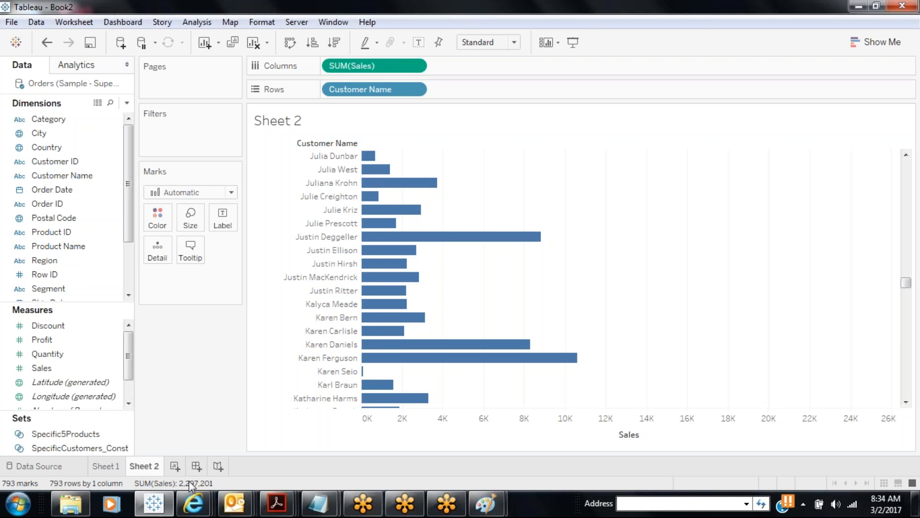
# Create a new worksheet and place the SpecificCustomers_Const set on Rows as In/Out.
pyautogui.click(175, 466)
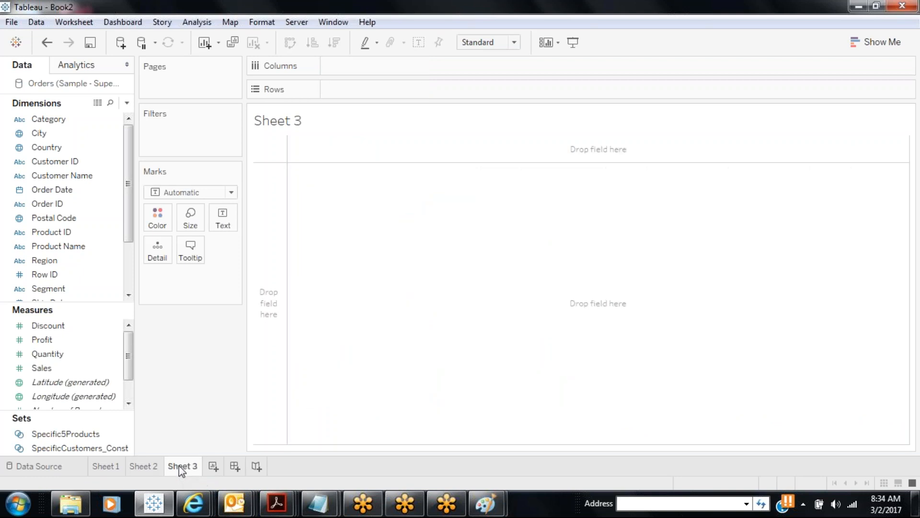
pyautogui.click(117, 450)
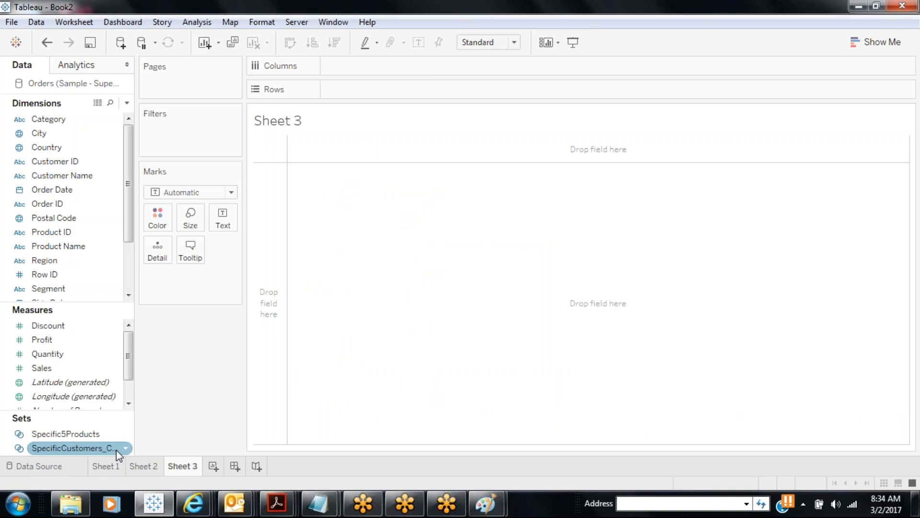
pyautogui.moveTo(116, 450); pyautogui.dragTo(336, 91)
pyautogui.moveTo(401, 96); pyautogui.dragTo(404, 93)
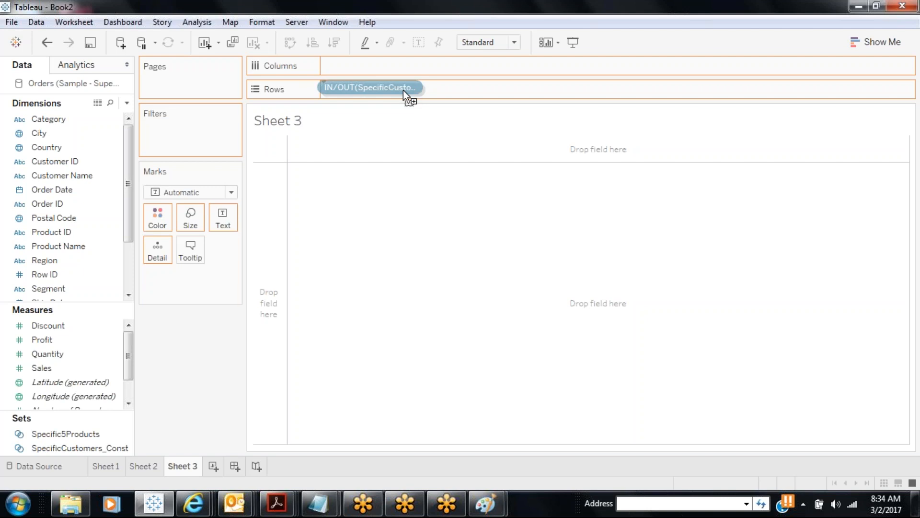
pyautogui.moveTo(403, 90); pyautogui.dragTo(404, 90)
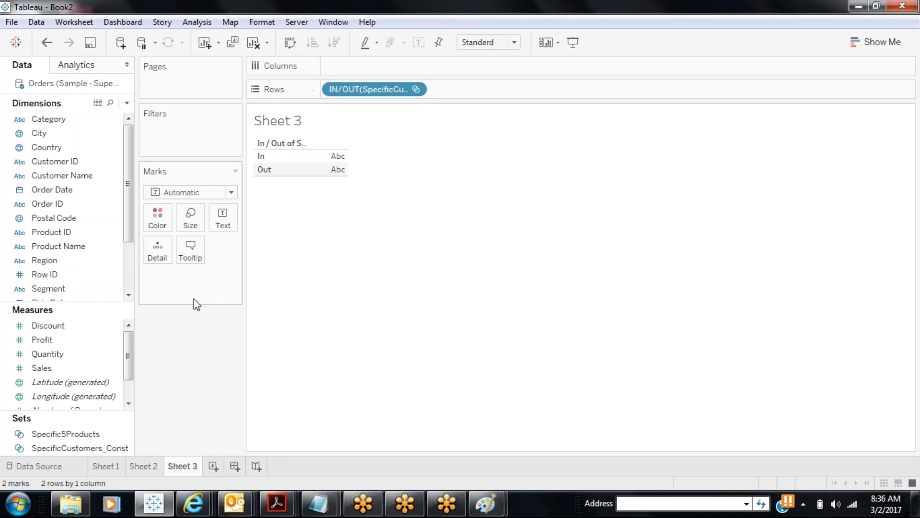
# Add Sales to Columns with mark labels shown, and break the In/Out set down by Customer Name on Rows.
pyautogui.click(84, 434)
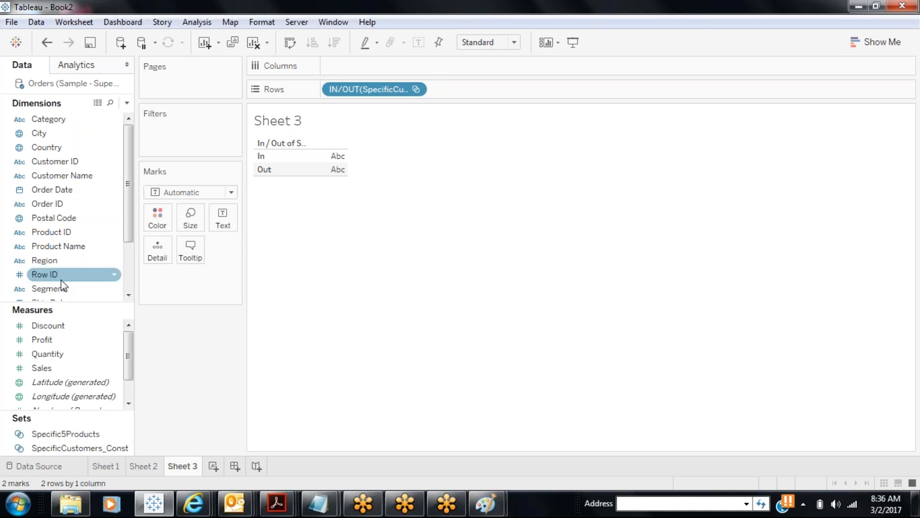
pyautogui.moveTo(51, 370)
pyautogui.mouseDown()
pyautogui.moveTo(318, 117)
pyautogui.moveTo(350, 66)
pyautogui.mouseUp()
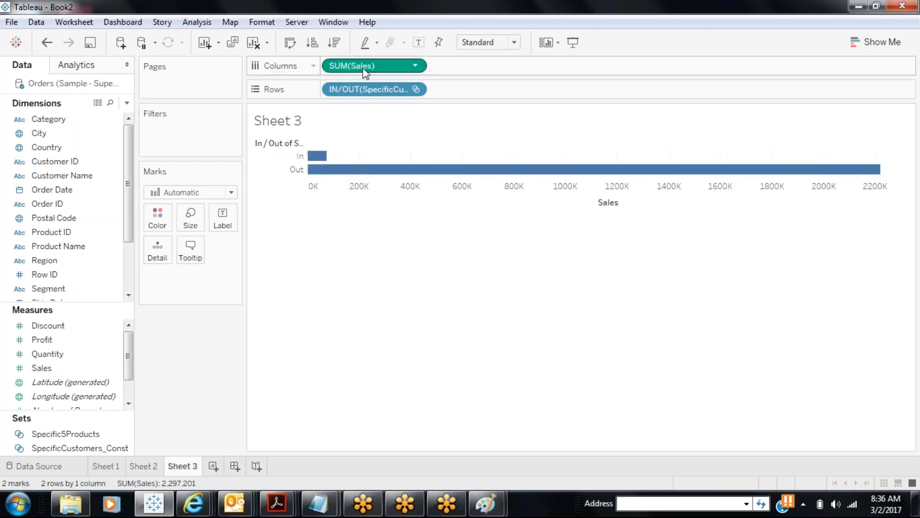
pyautogui.click(420, 43)
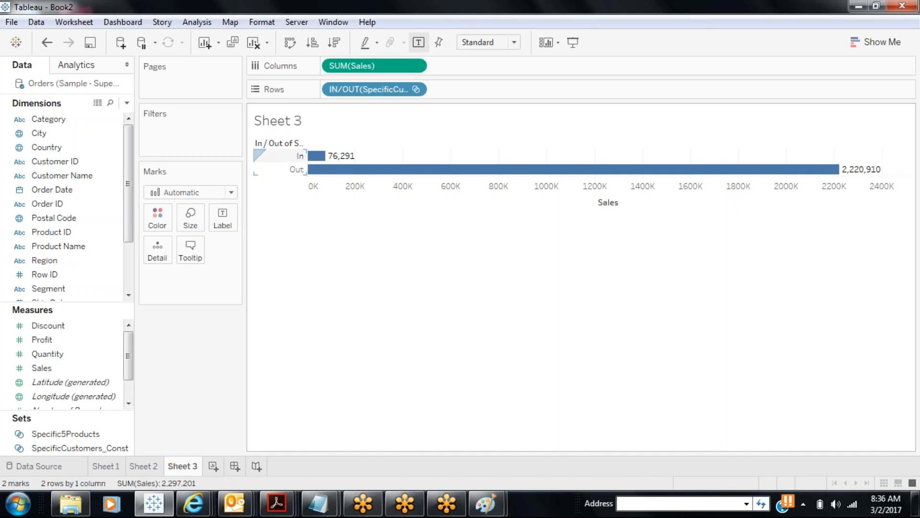
pyautogui.moveTo(69, 174); pyautogui.dragTo(506, 100)
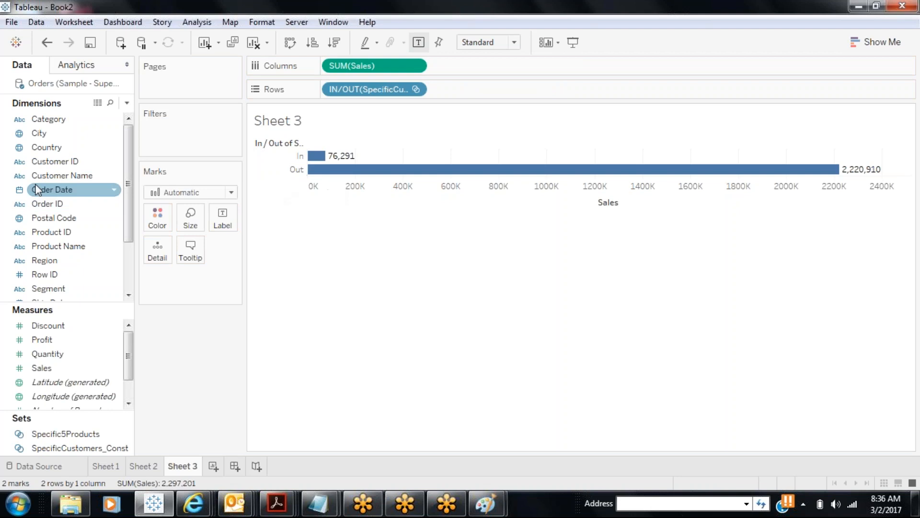
pyautogui.moveTo(60, 176); pyautogui.dragTo(489, 86)
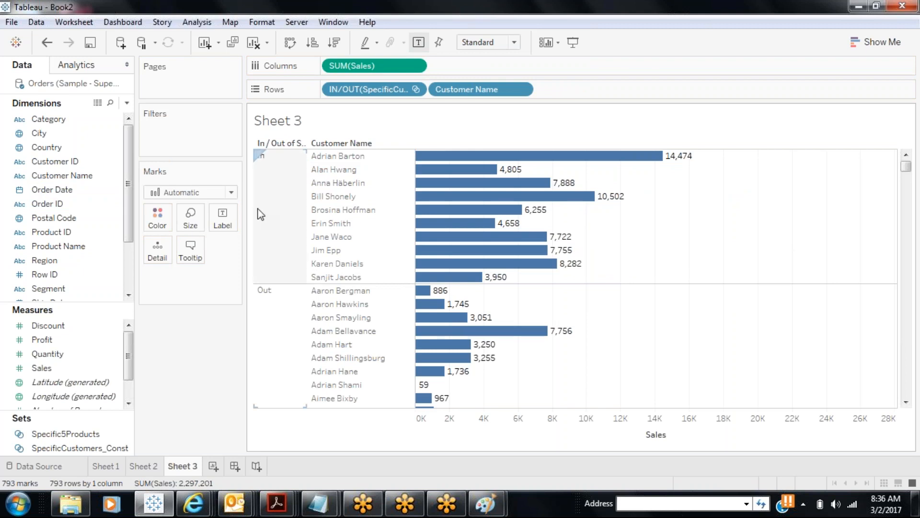
# Create another worksheet with SpecificCustomers_Const on Rows showing the members in the set, and Sales on Columns.
pyautogui.click(214, 467)
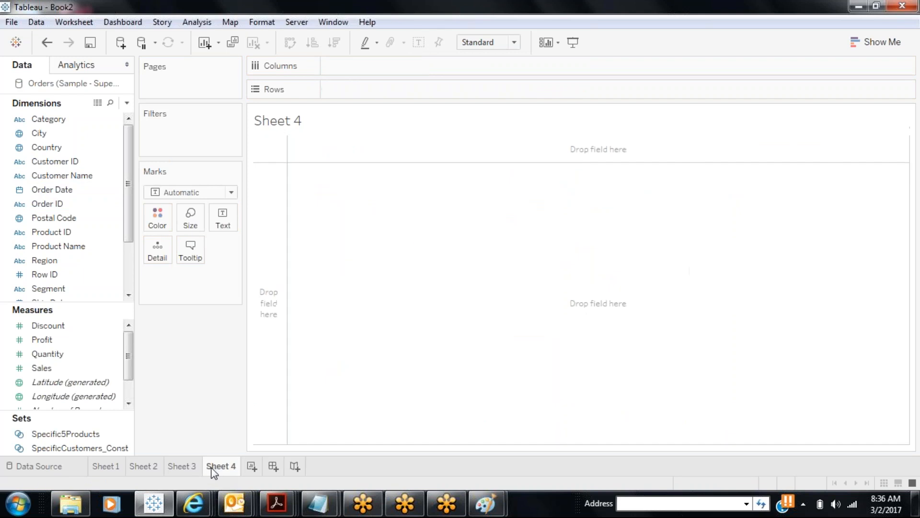
pyautogui.click(69, 449)
pyautogui.moveTo(68, 453); pyautogui.dragTo(407, 92)
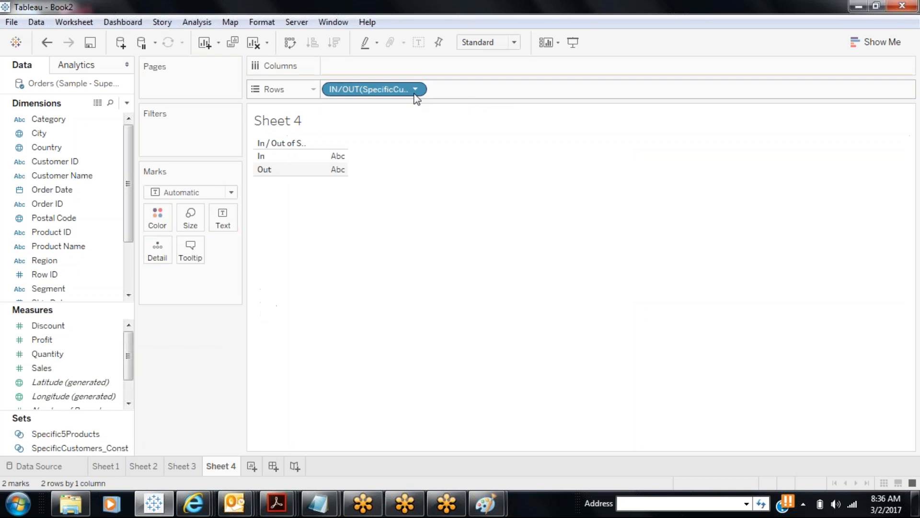
pyautogui.click(415, 90)
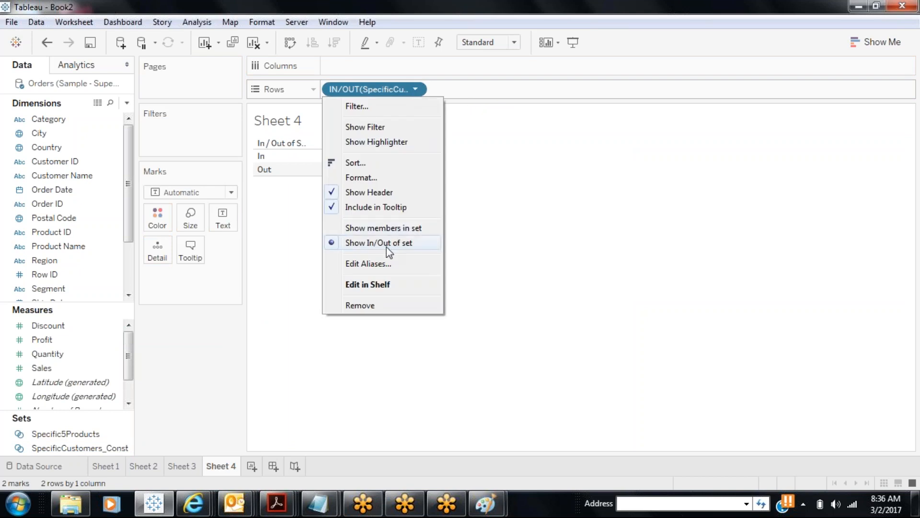
pyautogui.click(395, 231)
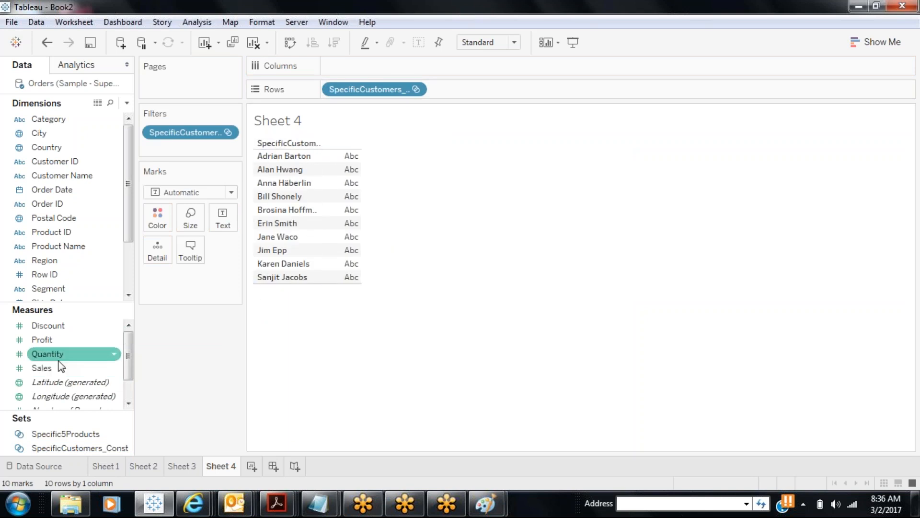
pyautogui.moveTo(57, 368); pyautogui.dragTo(386, 62)
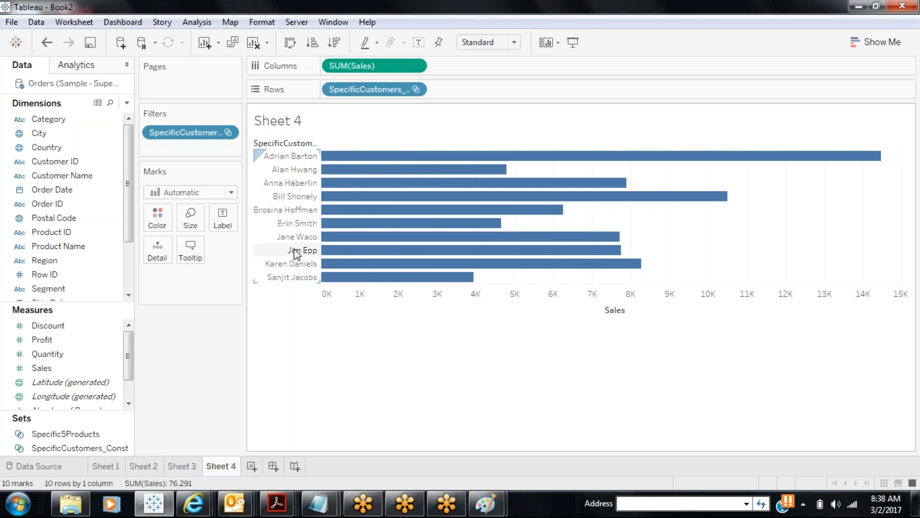
# Return to Sheet 3 and remove Customer Name from Rows.
pyautogui.click(188, 465)
pyautogui.moveTo(507, 243)
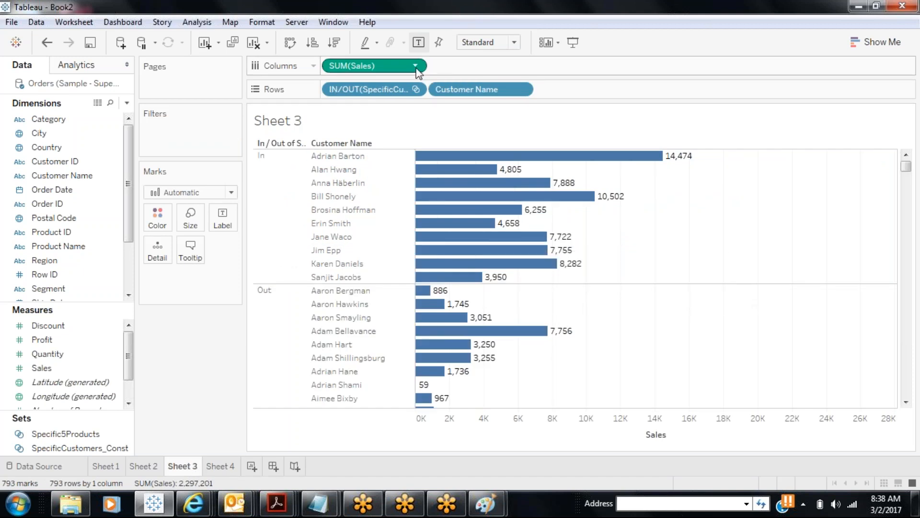
pyautogui.moveTo(445, 90); pyautogui.dragTo(213, 318)
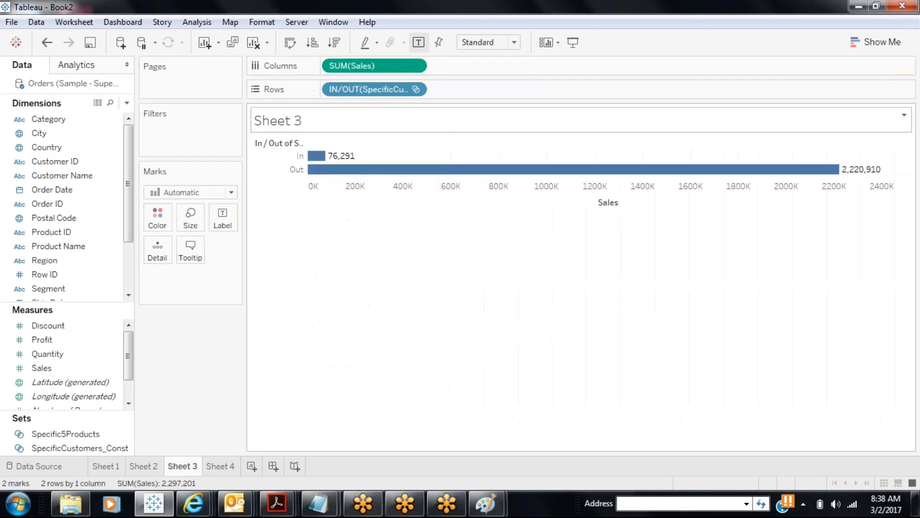
# Show Sales as Percent of Total with a quick table calculation, and clear that table calculation again.
pyautogui.click(415, 66)
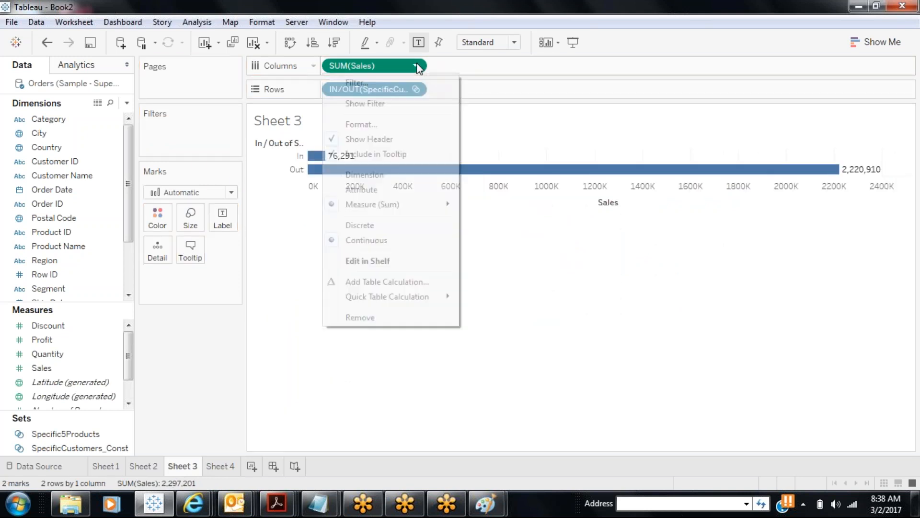
pyautogui.moveTo(402, 296)
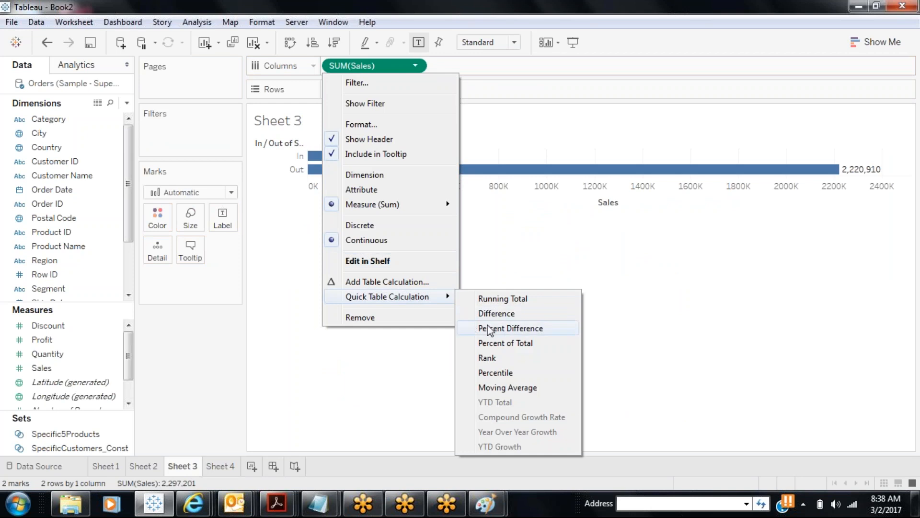
pyautogui.press('Escape')
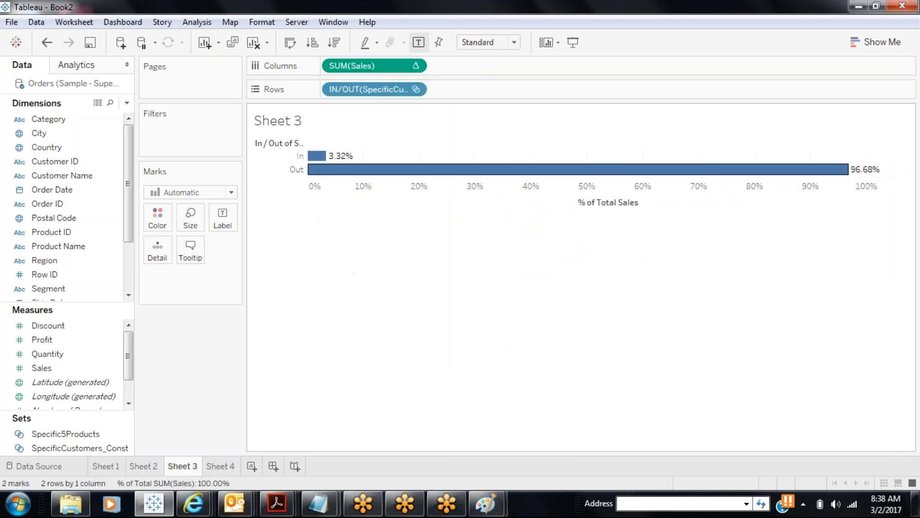
pyautogui.moveTo(339, 162)
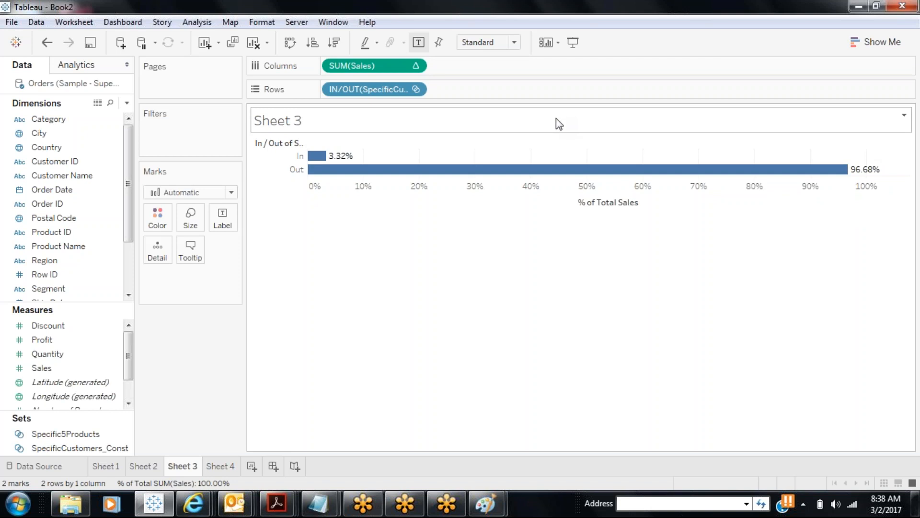
pyautogui.click(414, 66)
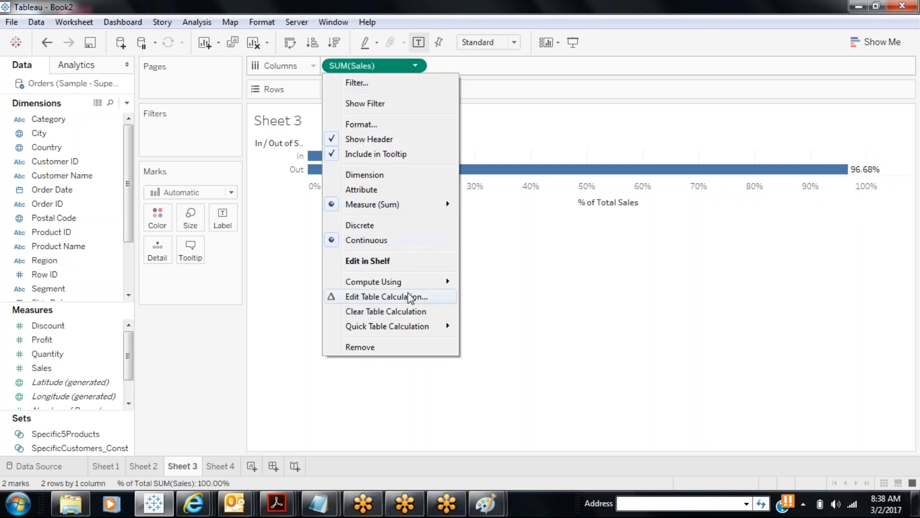
pyautogui.click(391, 311)
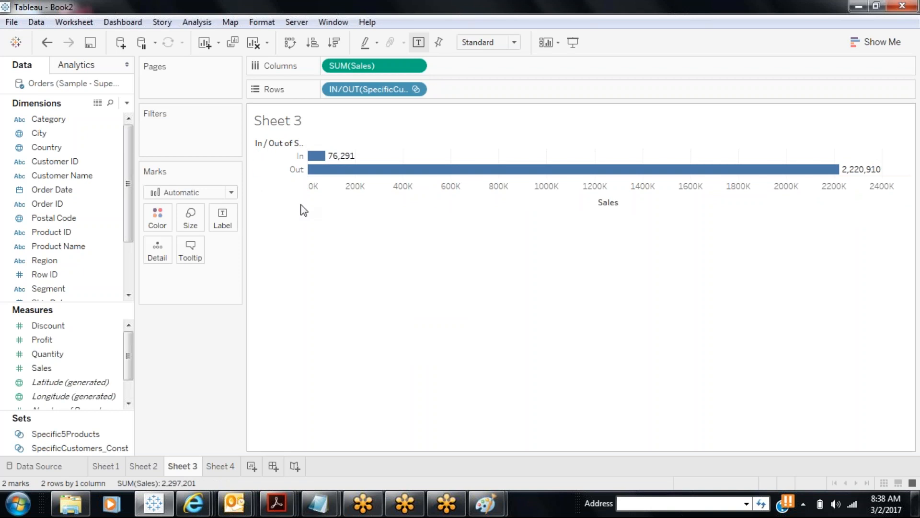
# Create a worksheet with SpecificCustomers_Const on Rows as In/Out and as a filter, broken down by Customer Name.
pyautogui.click(252, 465)
pyautogui.click(69, 448)
pyautogui.moveTo(69, 448); pyautogui.dragTo(383, 93)
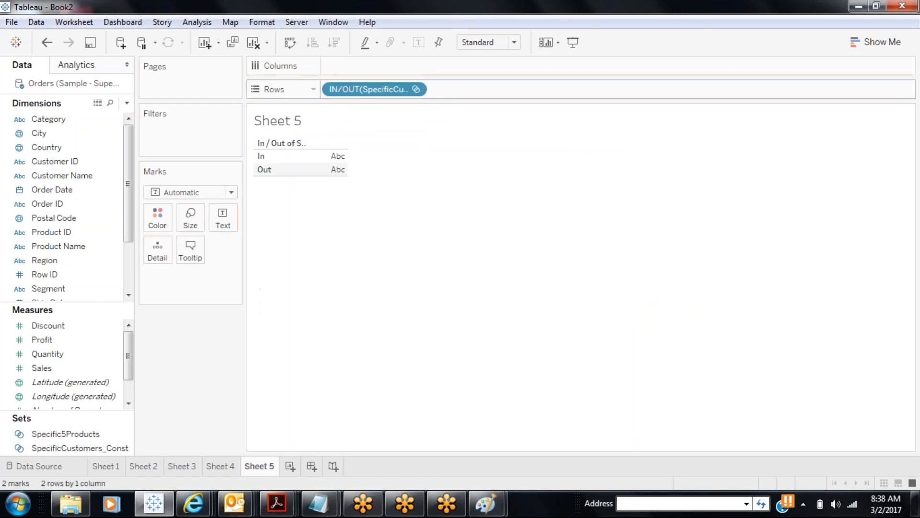
pyautogui.moveTo(93, 447); pyautogui.dragTo(191, 134)
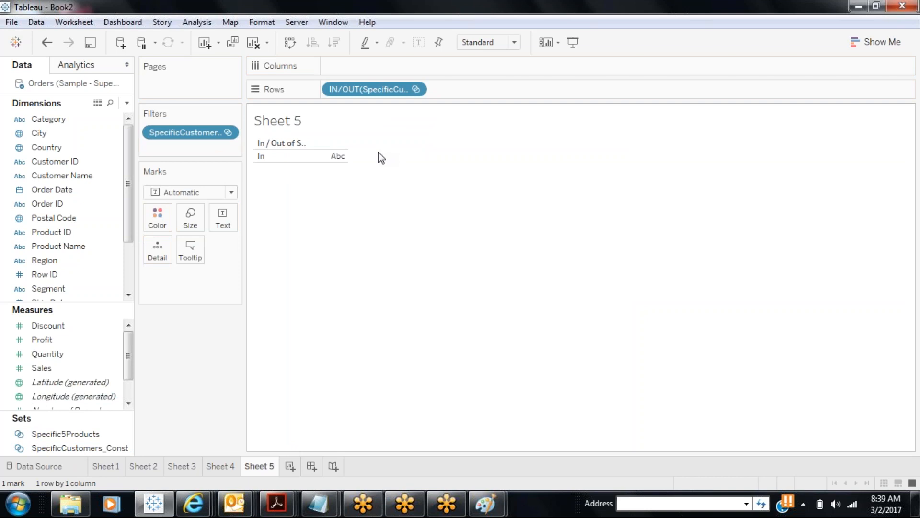
pyautogui.moveTo(62, 175); pyautogui.dragTo(503, 96)
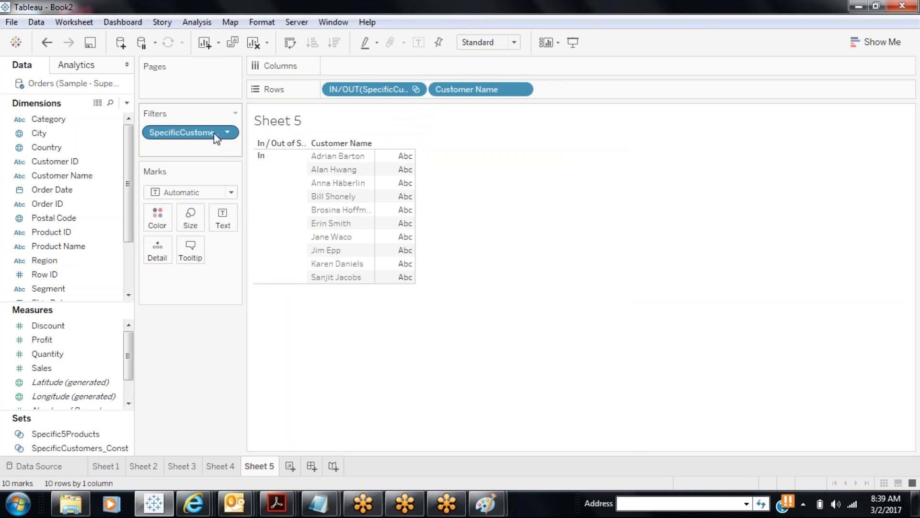
# Remove the SpecificCustomers_Const filter from Sheet 5 and add Sales to Columns.
pyautogui.moveTo(214, 133); pyautogui.dragTo(213, 377)
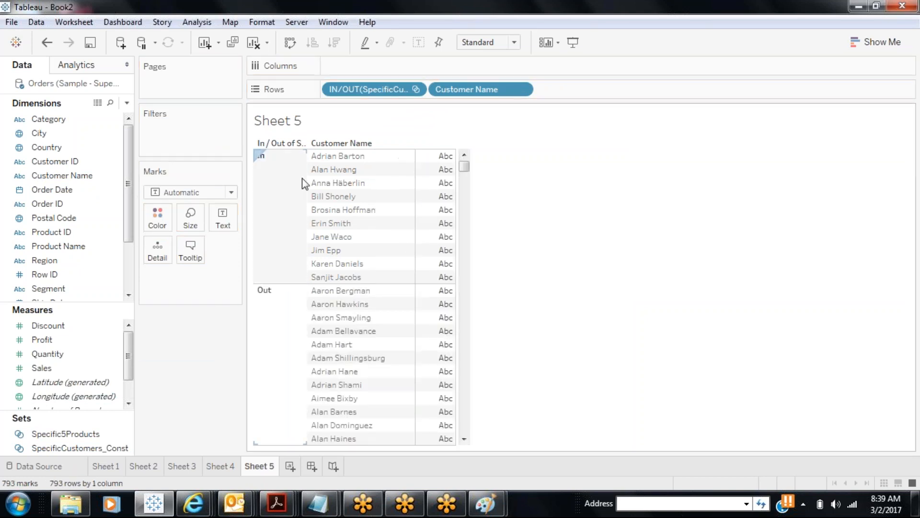
pyautogui.moveTo(41, 367); pyautogui.dragTo(396, 65)
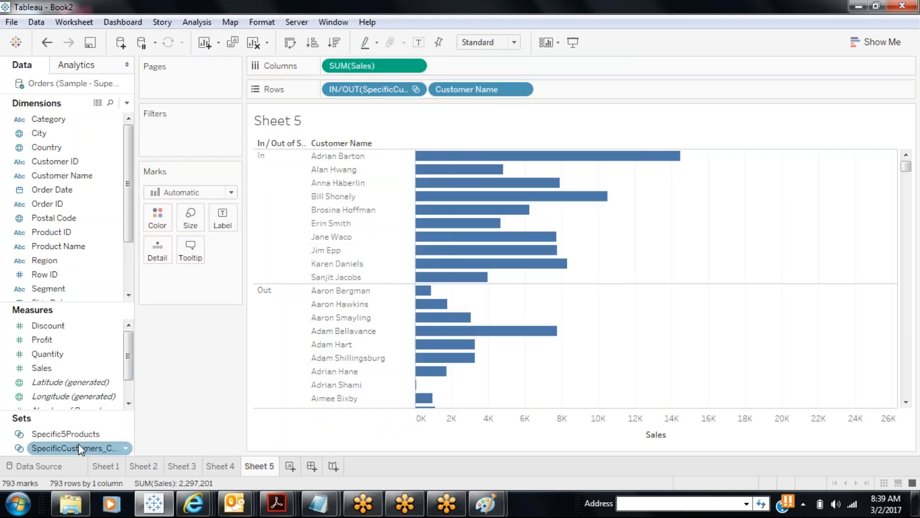
# Filter Sheet 5 by the SpecificCustomers_Const set and compare its chart with the one on Sheet 4.
pyautogui.moveTo(79, 448); pyautogui.dragTo(194, 120)
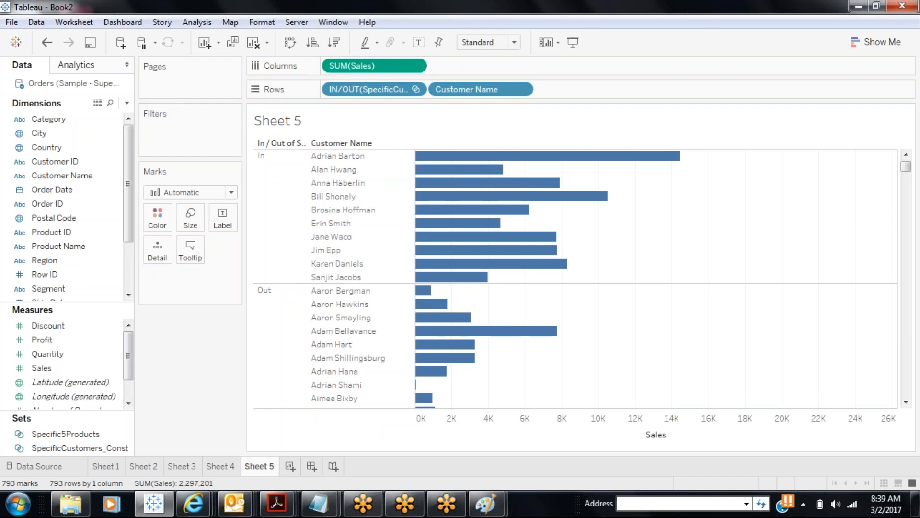
pyautogui.moveTo(73, 454); pyautogui.dragTo(192, 133)
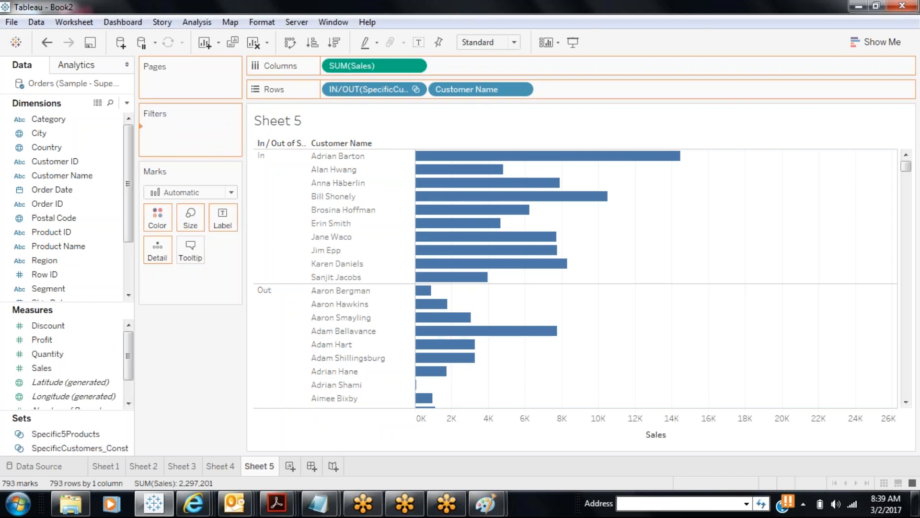
pyautogui.click(230, 467)
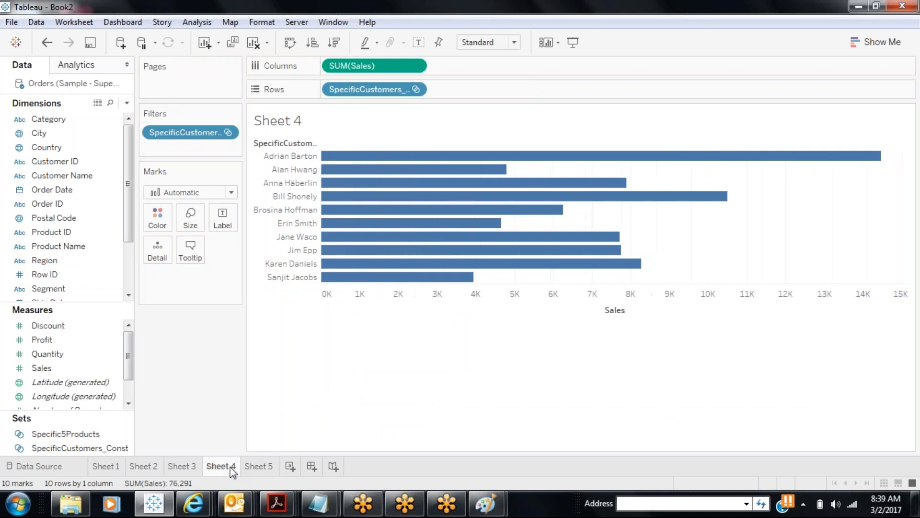
pyautogui.click(255, 465)
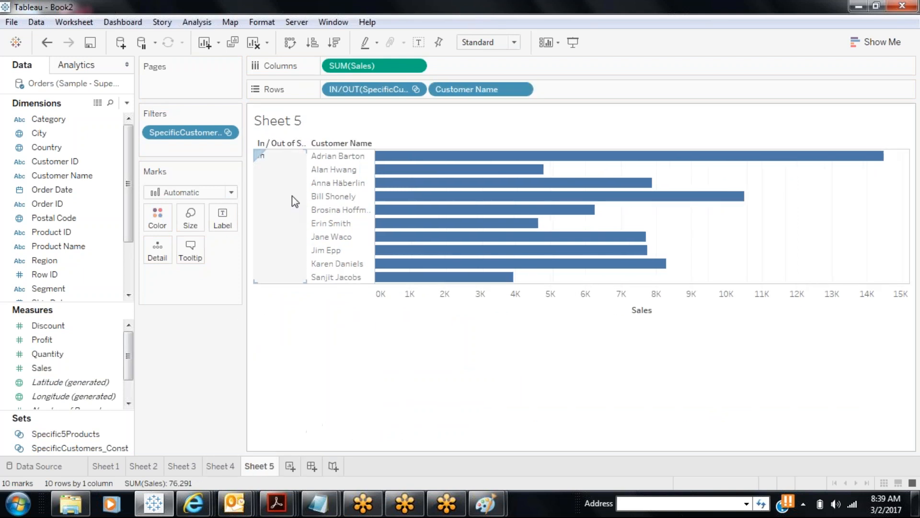
# Hide the In group on Sheet 5, restore it, and take the SpecificCustomers_Const set off the filters.
pyautogui.rightClick(278, 196)
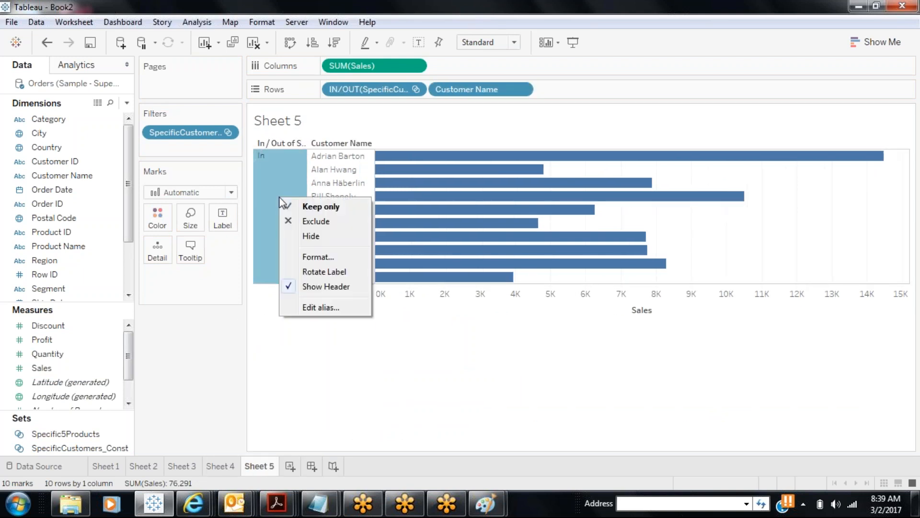
pyautogui.click(311, 236)
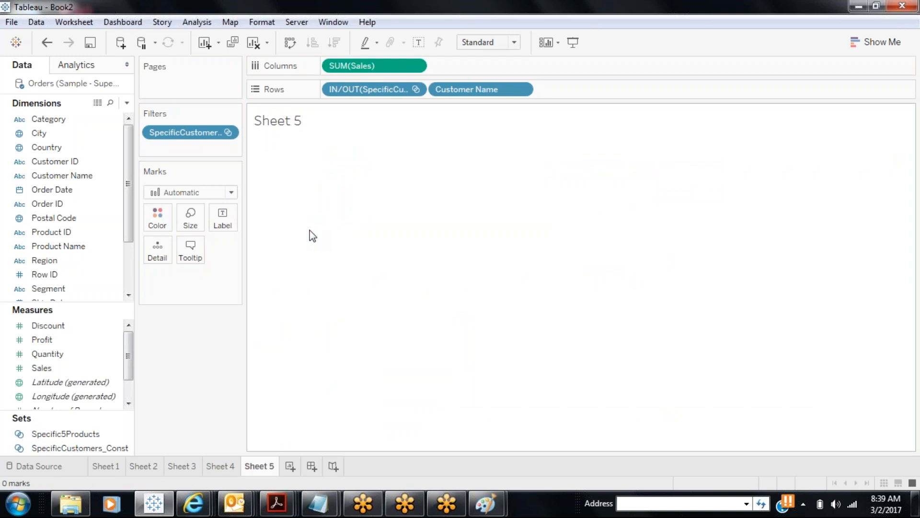
pyautogui.click(233, 470)
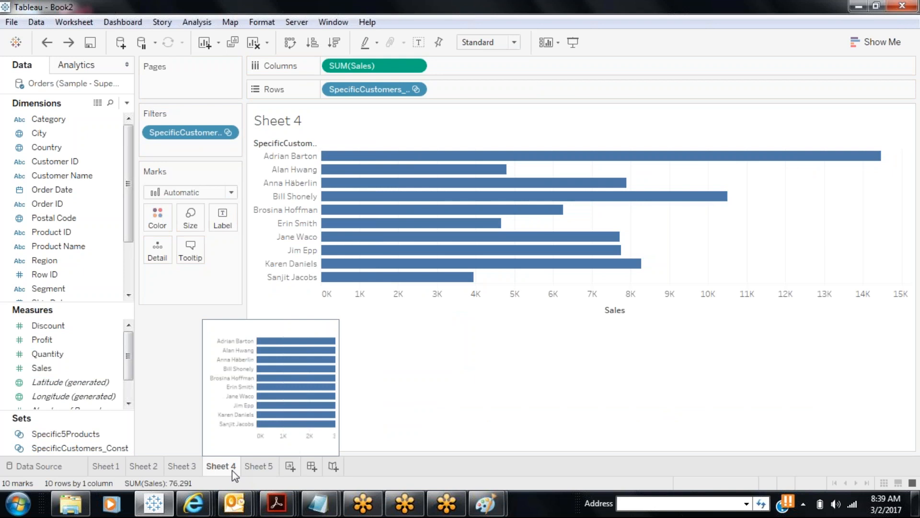
pyautogui.click(254, 468)
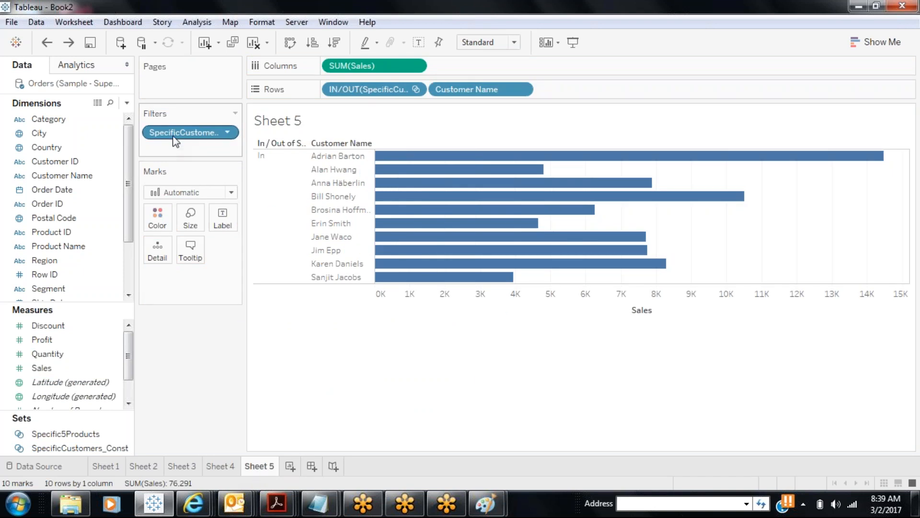
pyautogui.moveTo(176, 139); pyautogui.dragTo(153, 352)
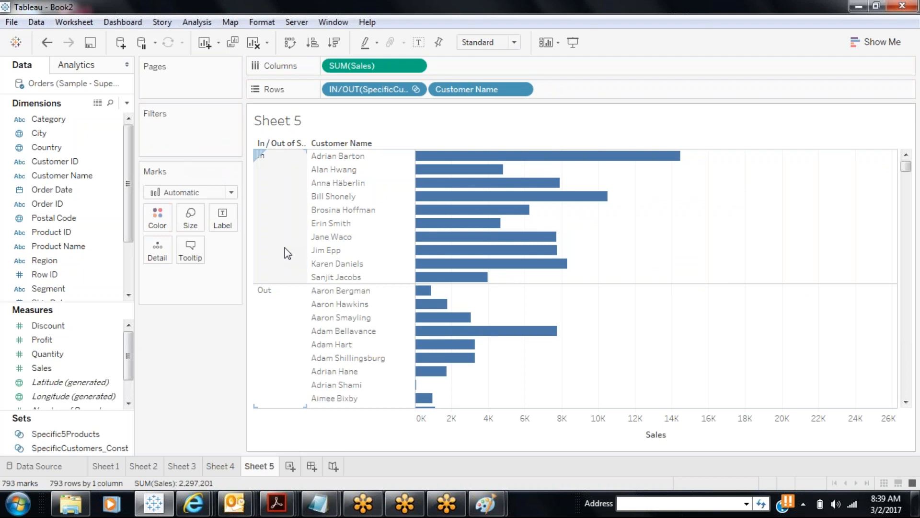
# Create a new worksheet showing Sales by Customer Name as bars, sorted in descending order of sales.
pyautogui.click(290, 467)
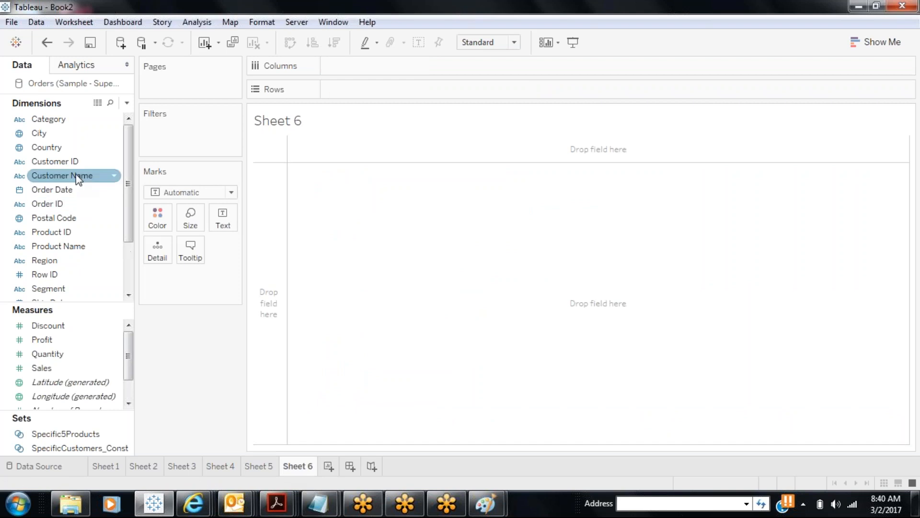
pyautogui.moveTo(78, 180); pyautogui.dragTo(428, 84)
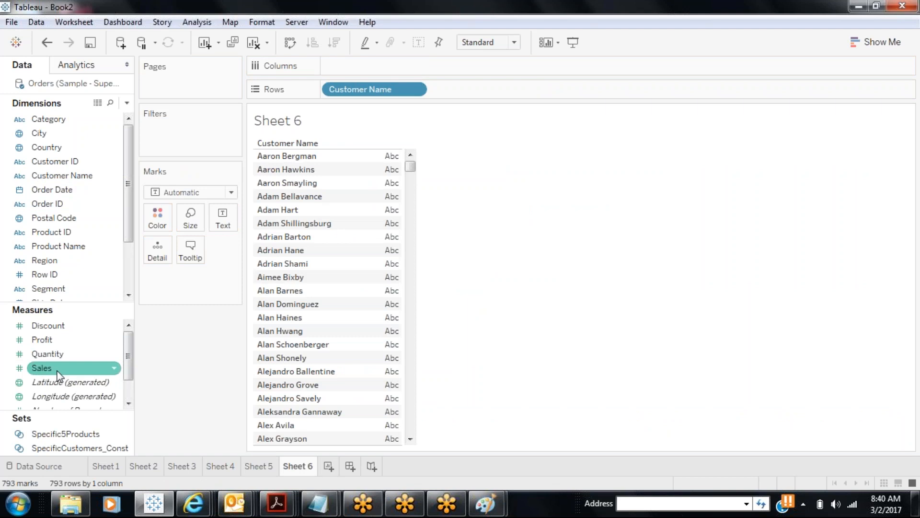
pyautogui.moveTo(56, 370); pyautogui.dragTo(367, 68)
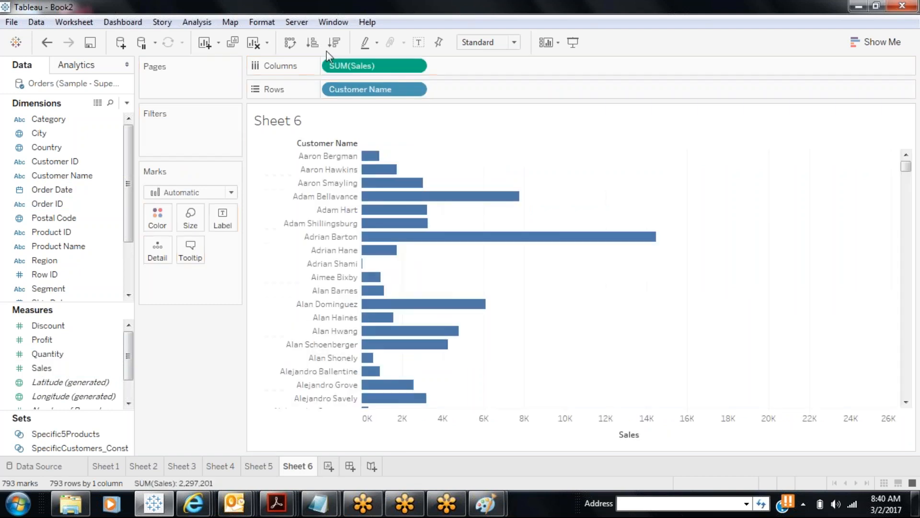
pyautogui.click(334, 44)
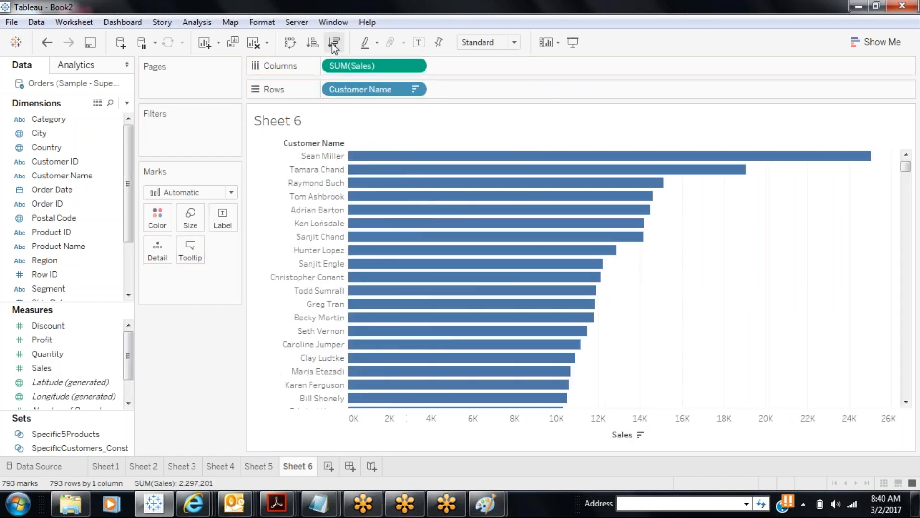
# Create a set named Top10CustomersBySales from the ten highest-selling customers in the chart, and clear the selection.
pyautogui.click(318, 158)
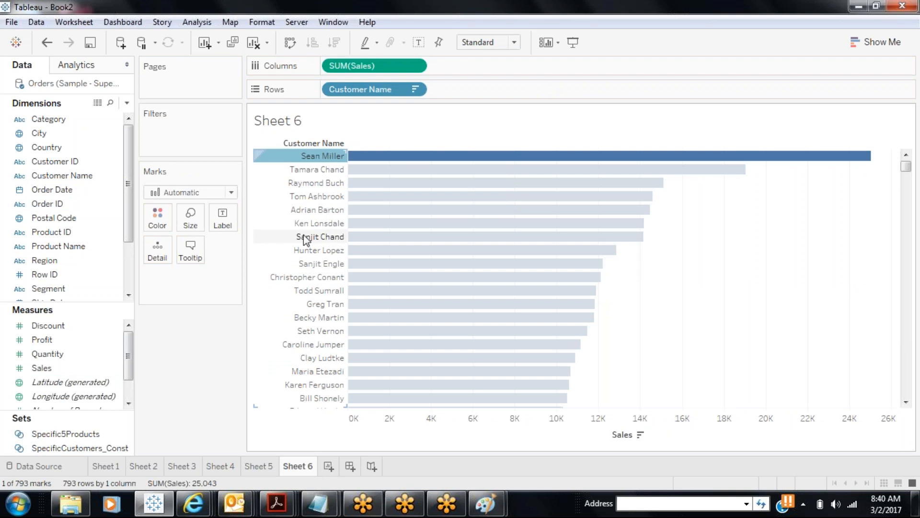
pyautogui.keyDown('shift'); pyautogui.click(300, 278); pyautogui.keyUp('shift')
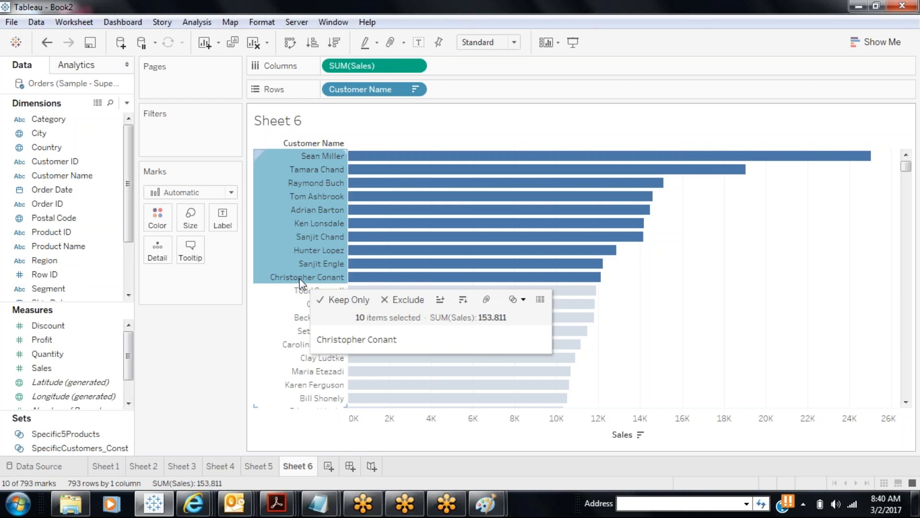
pyautogui.click(514, 301)
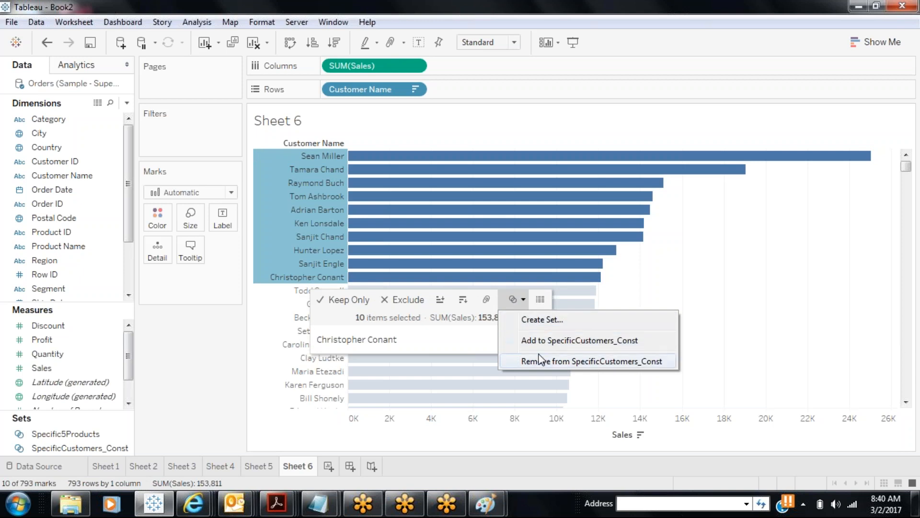
pyautogui.click(539, 319)
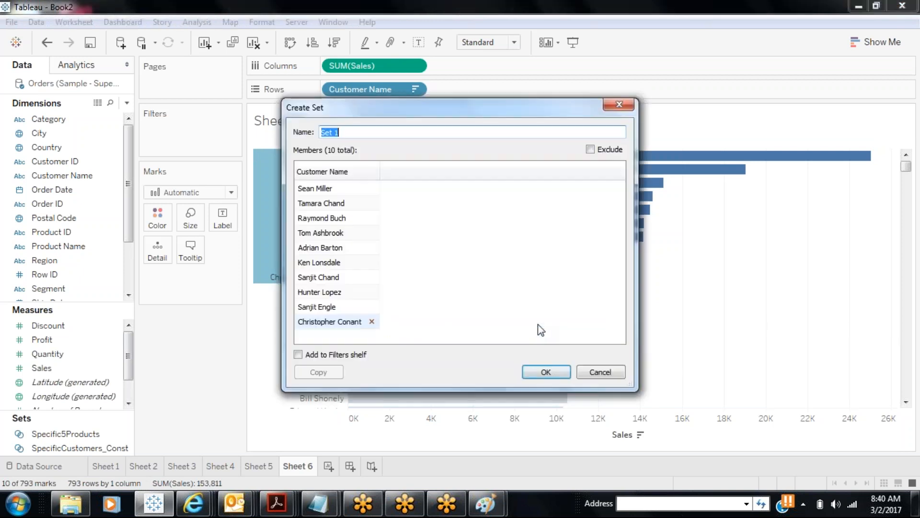
pyautogui.write('Top10CustomersBySales')
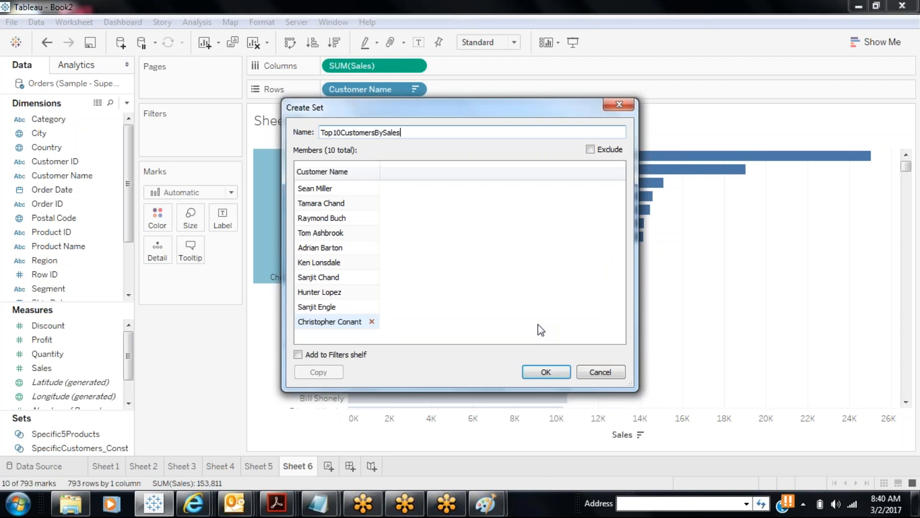
pyautogui.click(541, 377)
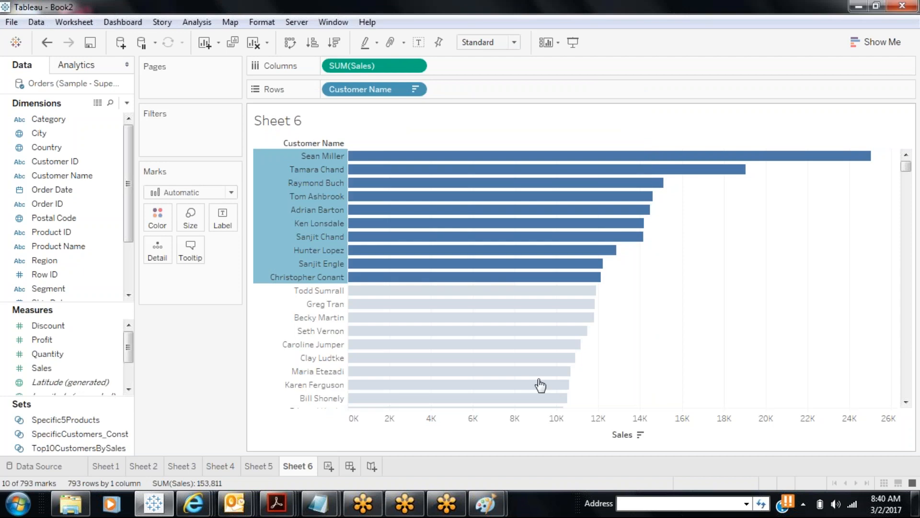
pyautogui.press('Escape')
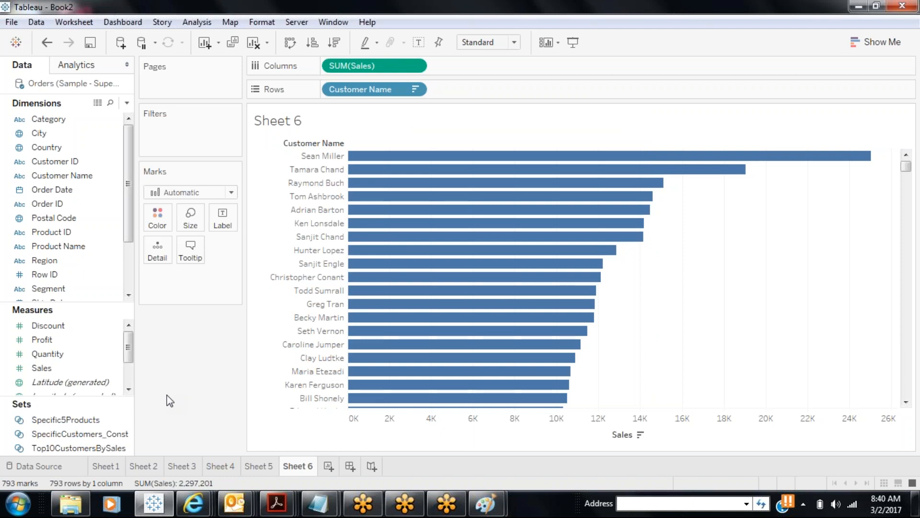
# Start a new set from the Customer Name dimension, limited to the top 10 by sum of Profit.
pyautogui.click(86, 178)
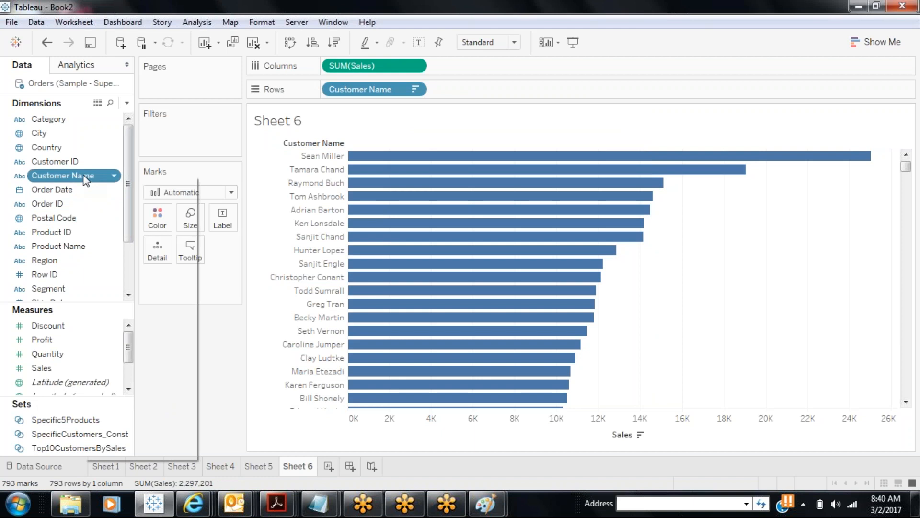
pyautogui.rightClick(85, 179)
pyautogui.moveTo(144, 284)
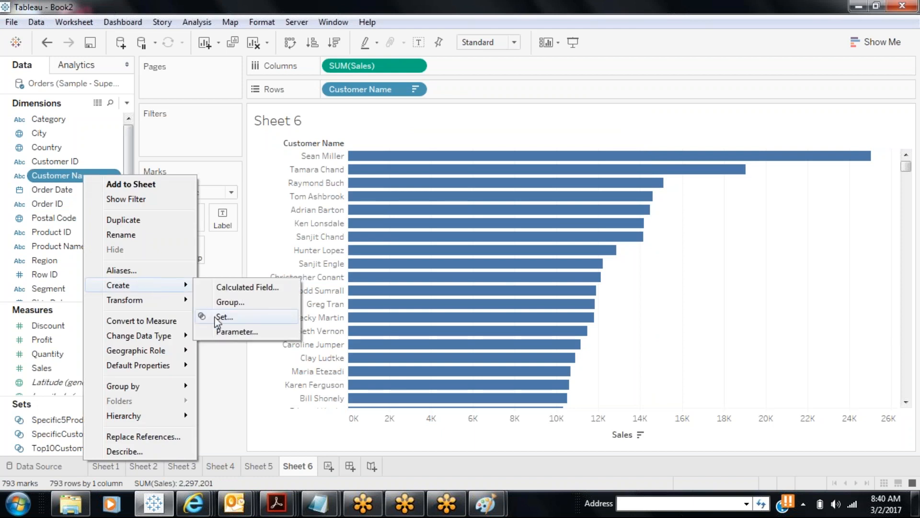
pyautogui.click(215, 317)
pyautogui.click(415, 108)
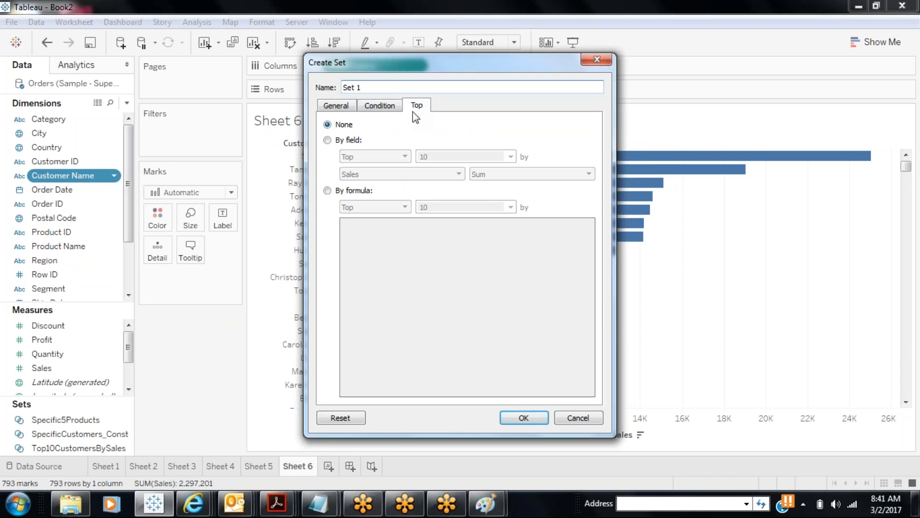
pyautogui.click(327, 140)
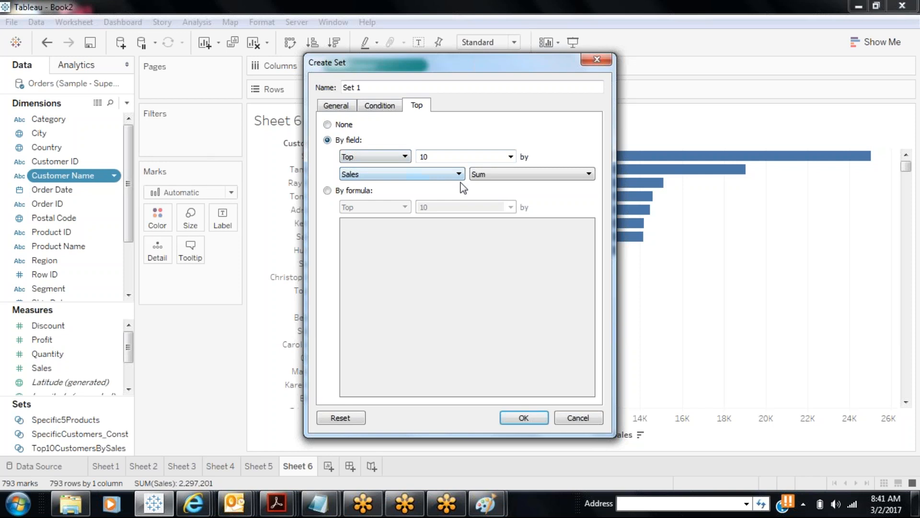
pyautogui.click(449, 177)
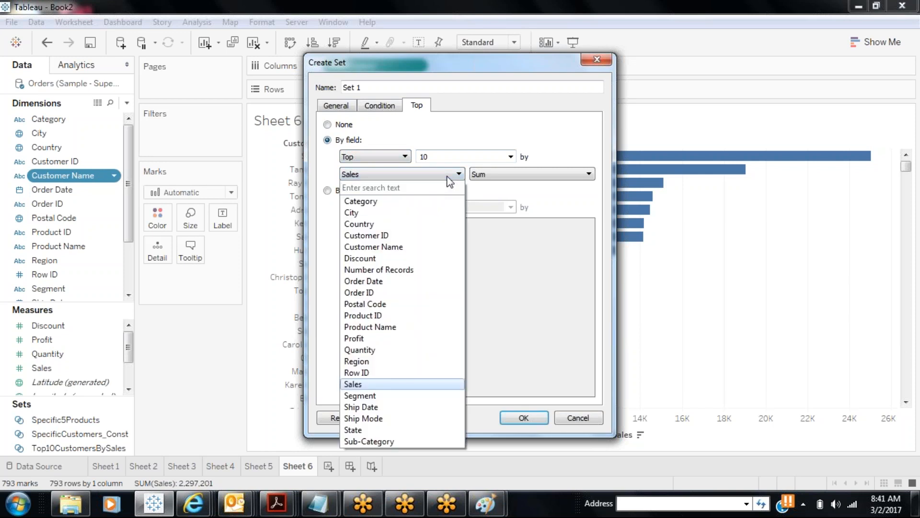
pyautogui.click(360, 338)
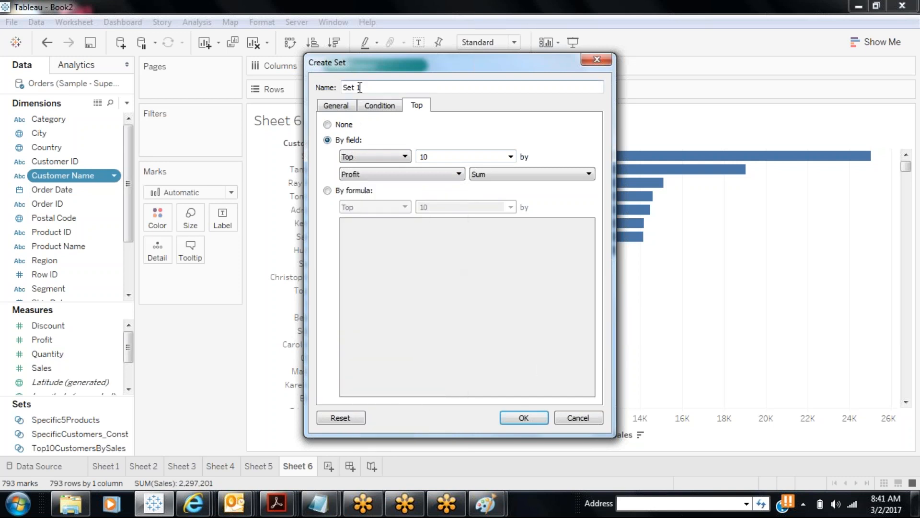
# Name the set Top10CustomersByProfit, create it, and widen the data pane slightly to fit the set names.
pyautogui.moveTo(362, 88); pyautogui.dragTo(343, 88)
pyautogui.write('Top10Customers')
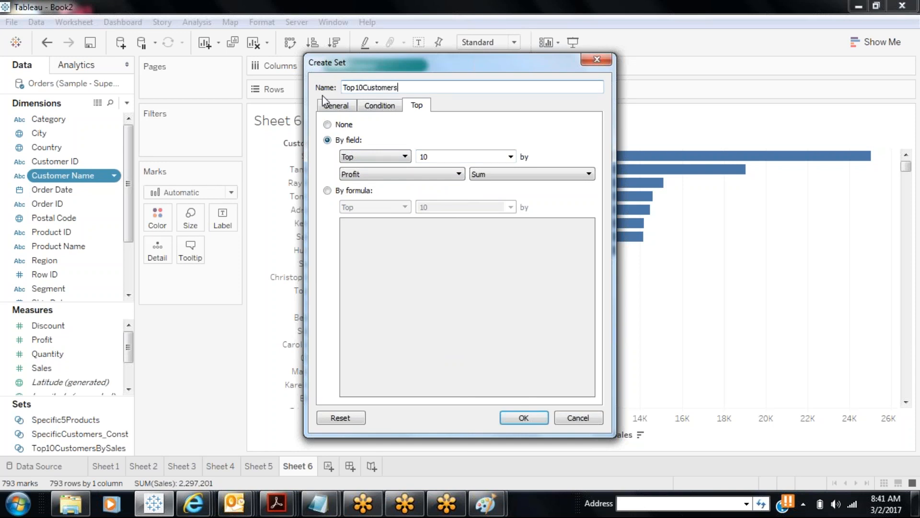
pyautogui.write('ByProfit')
pyautogui.click(523, 418)
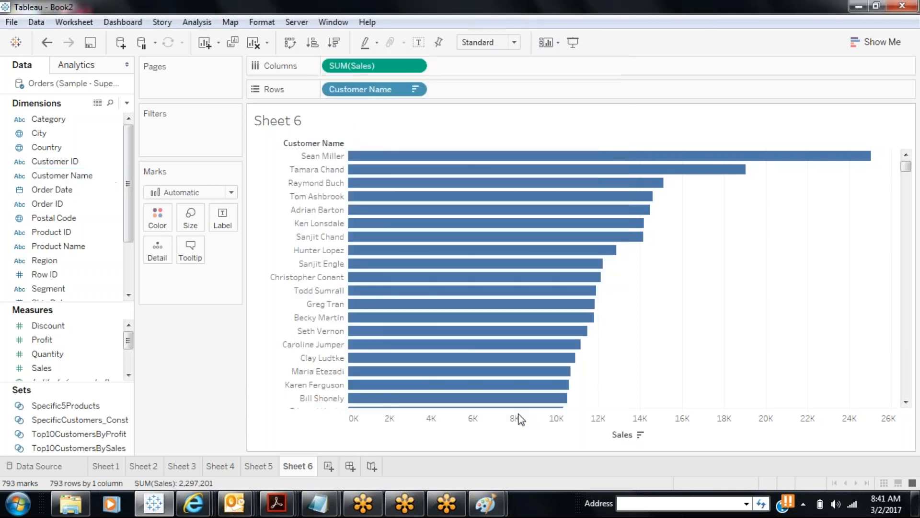
pyautogui.click(132, 419)
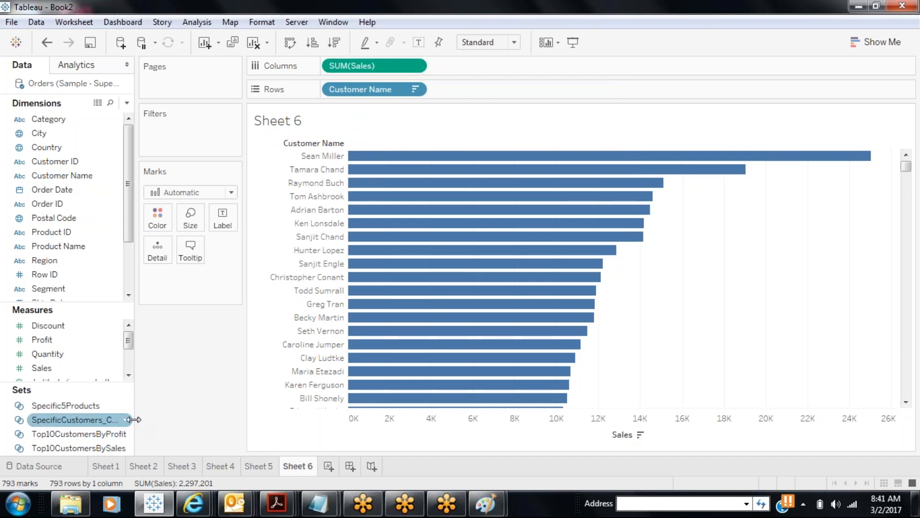
pyautogui.moveTo(134, 419); pyautogui.dragTo(150, 420)
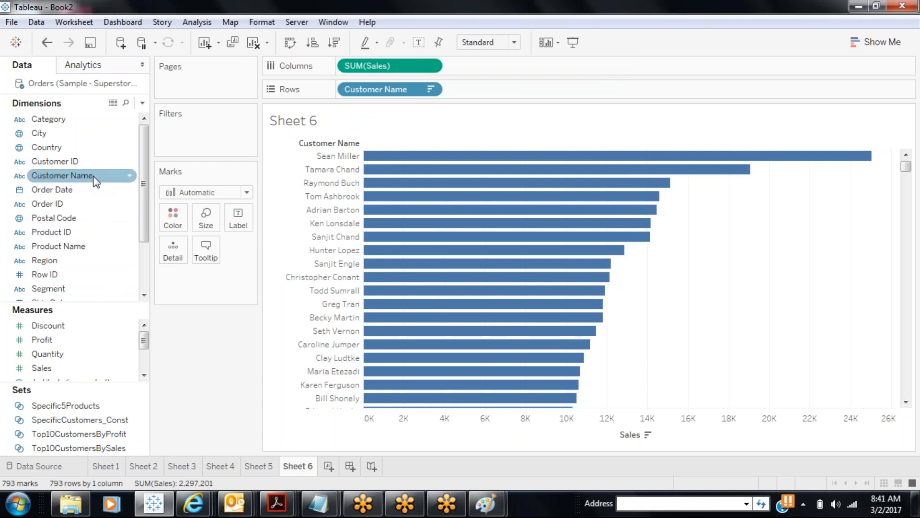
# Start another set from Customer Name and examine the direction and count options of the by-field top limit.
pyautogui.rightClick(94, 177)
pyautogui.moveTo(144, 286)
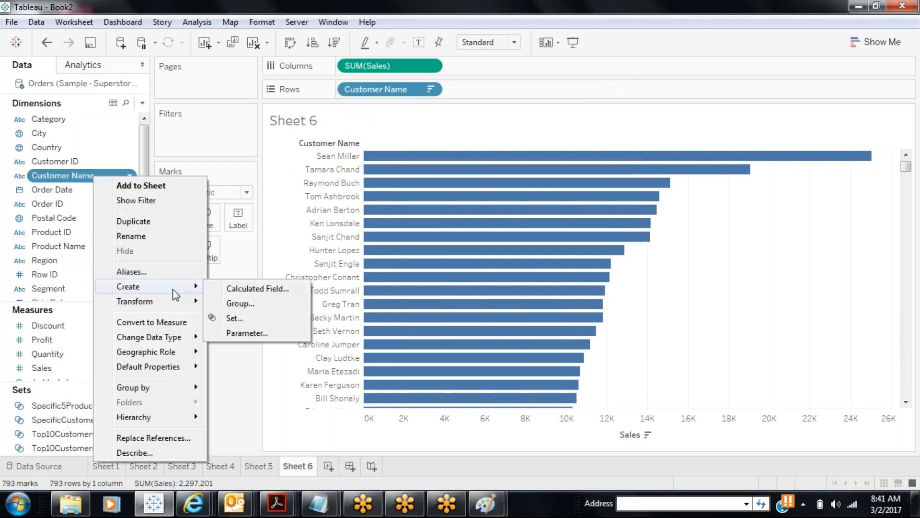
pyautogui.click(242, 317)
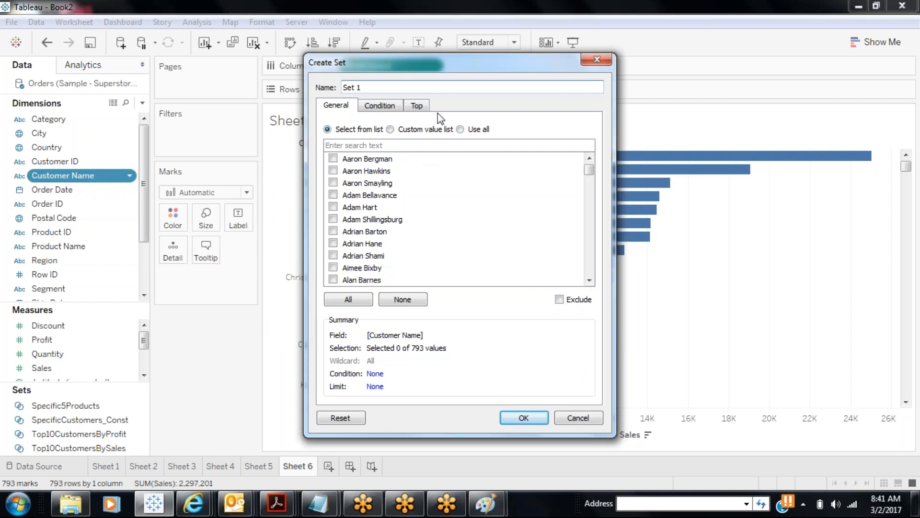
pyautogui.click(423, 107)
pyautogui.click(339, 140)
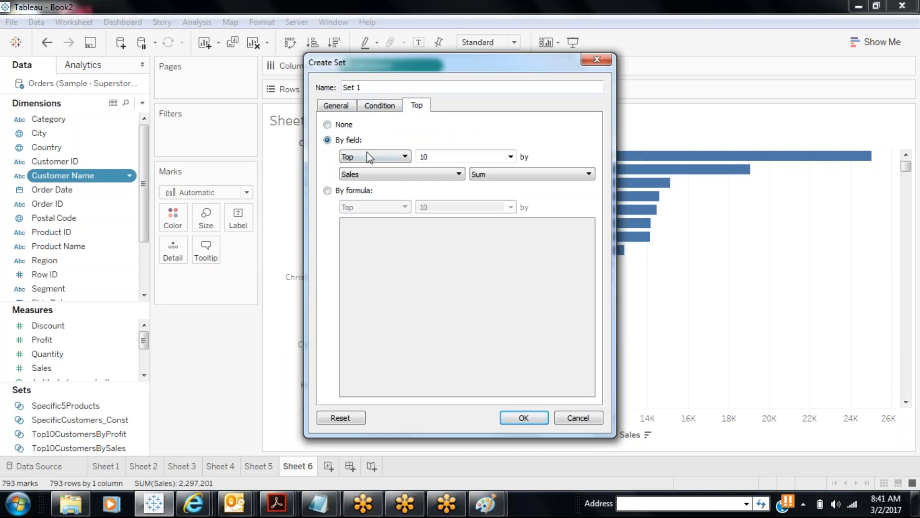
pyautogui.click(394, 158)
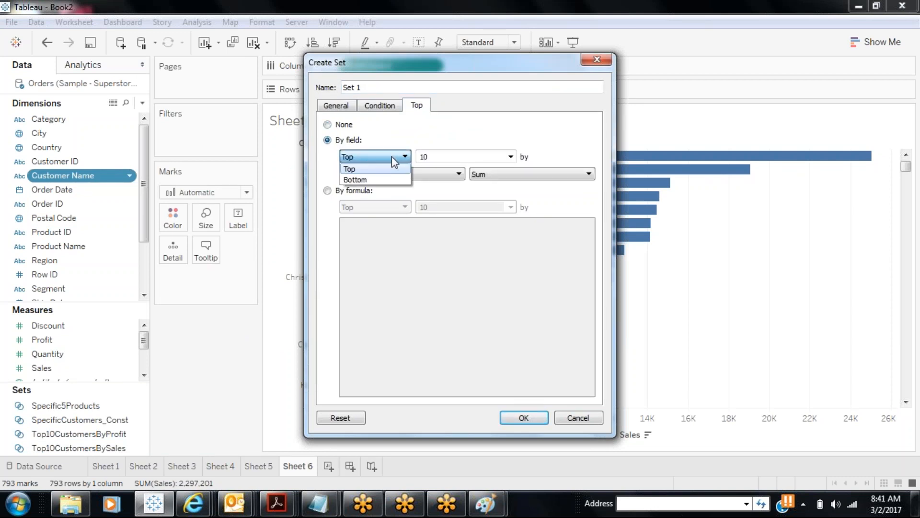
pyautogui.click(475, 159)
pyautogui.click(511, 157)
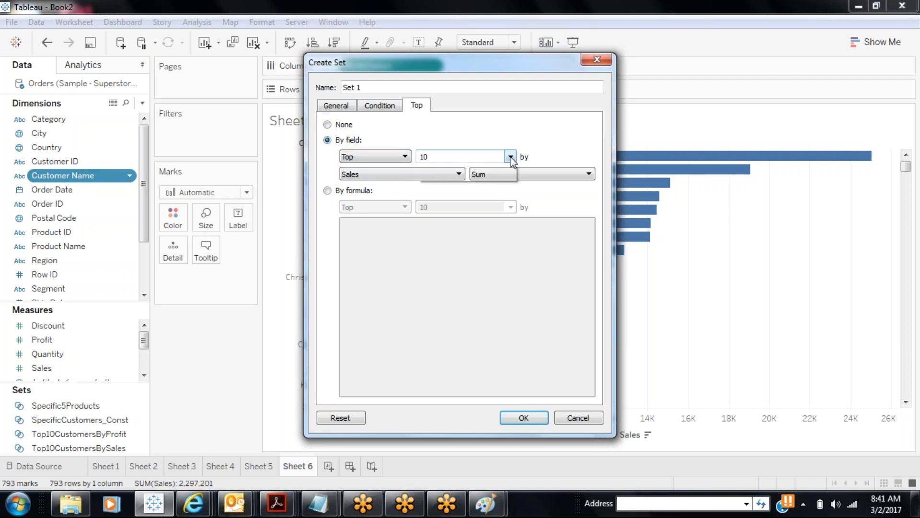
pyautogui.click(476, 166)
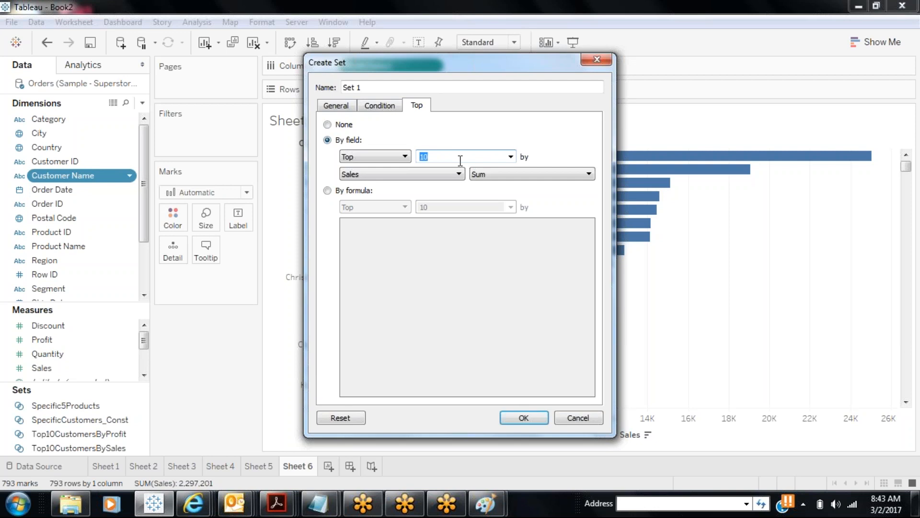
pyautogui.click(510, 157)
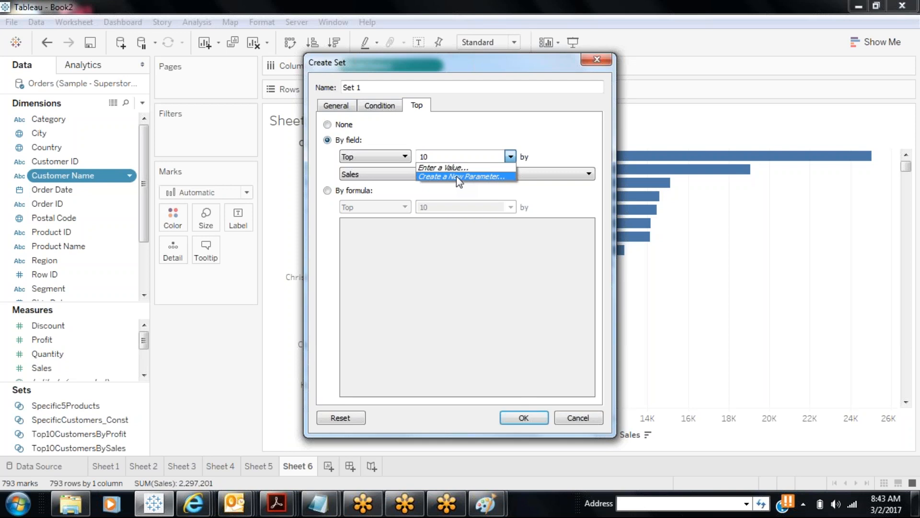
pyautogui.click(455, 167)
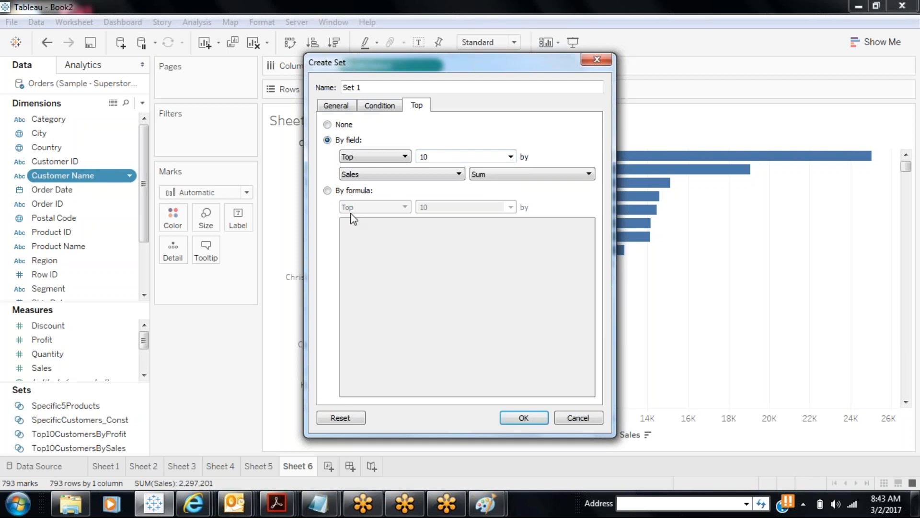
# Examine the direction and count options of the by-formula limit, and the aggregations offered for Sales in the by-field limit.
pyautogui.click(328, 191)
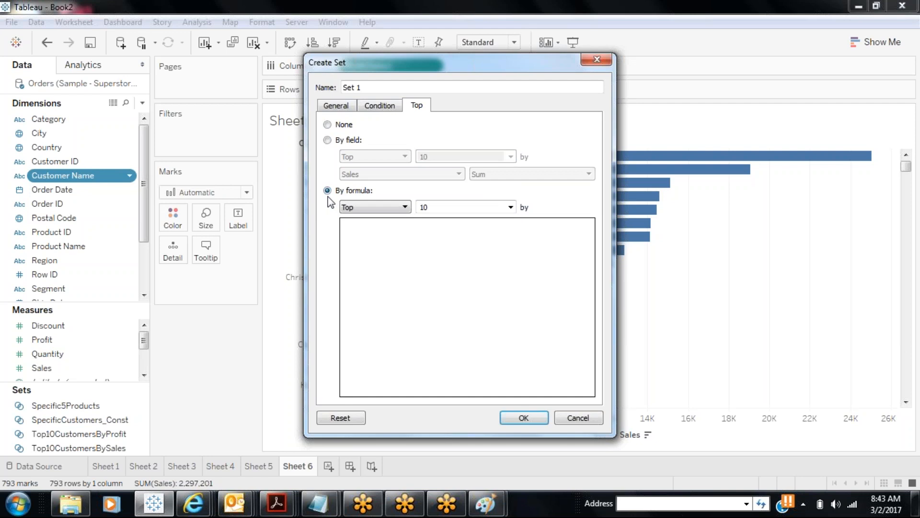
pyautogui.click(405, 207)
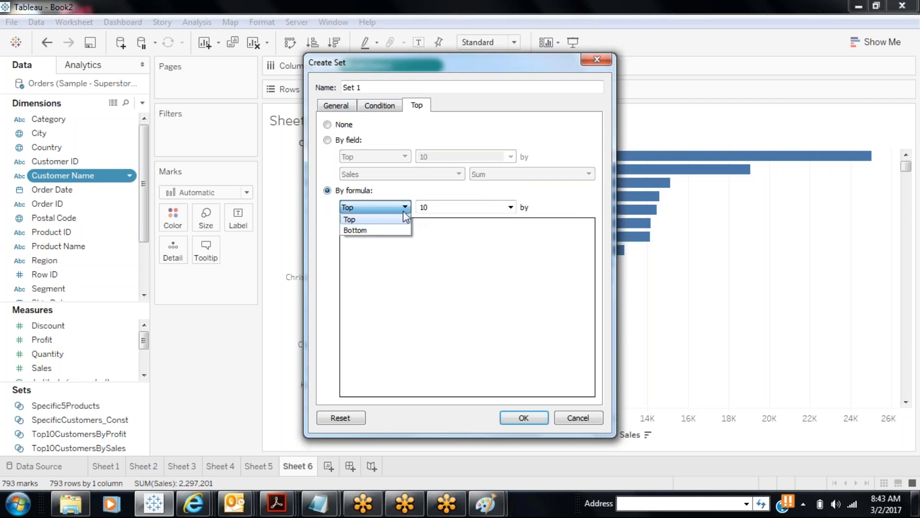
pyautogui.click(407, 216)
pyautogui.click(510, 207)
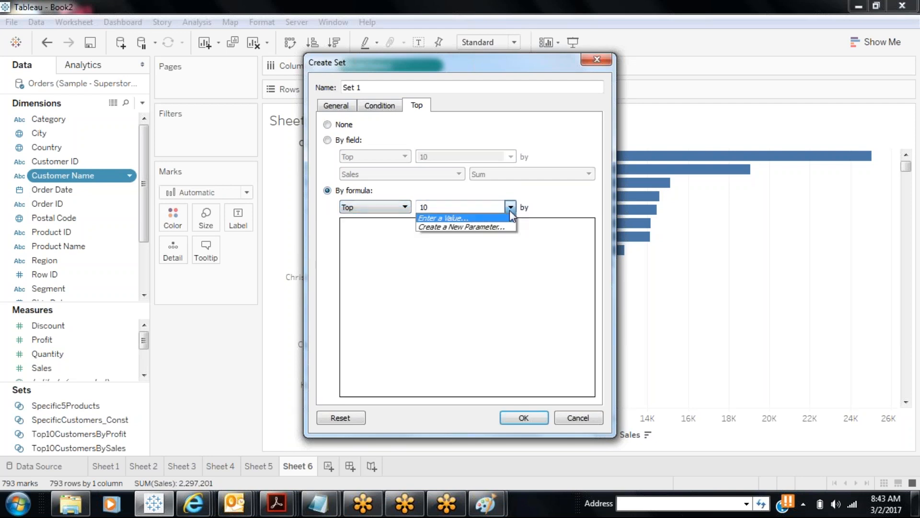
pyautogui.click(507, 218)
pyautogui.click(427, 240)
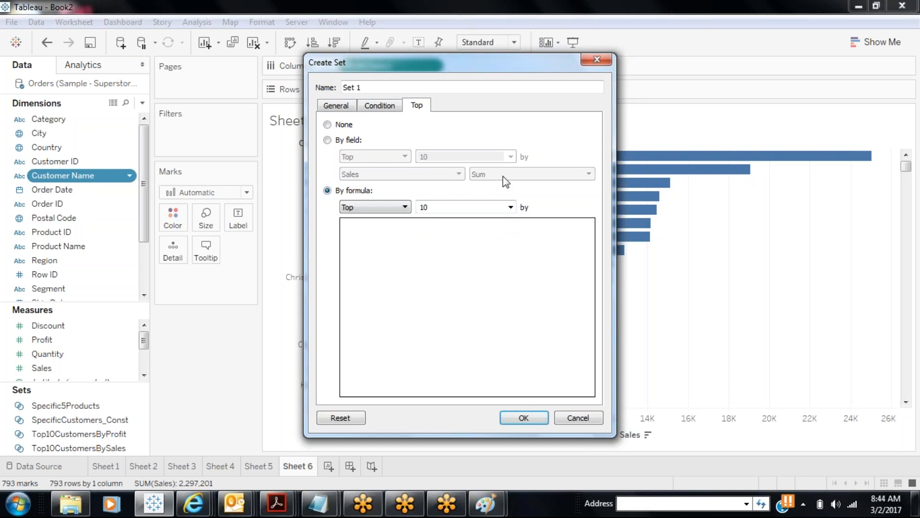
pyautogui.click(327, 141)
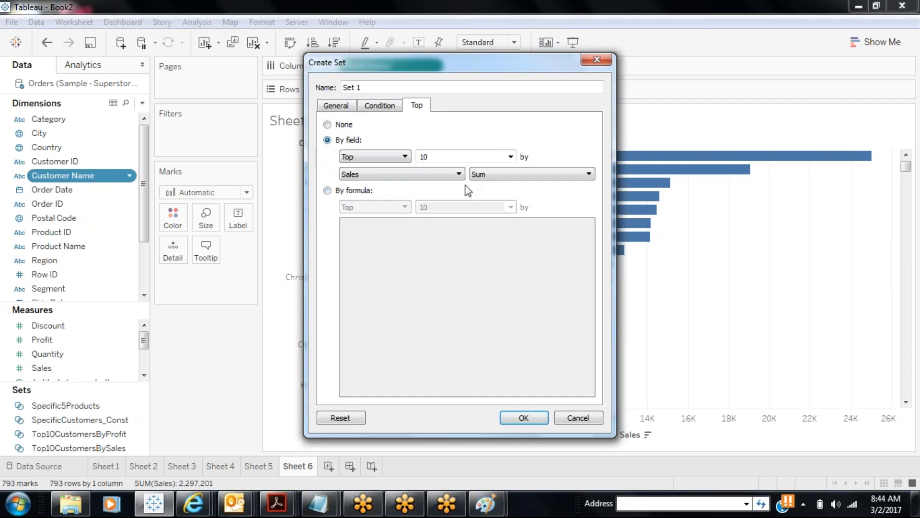
pyautogui.click(478, 177)
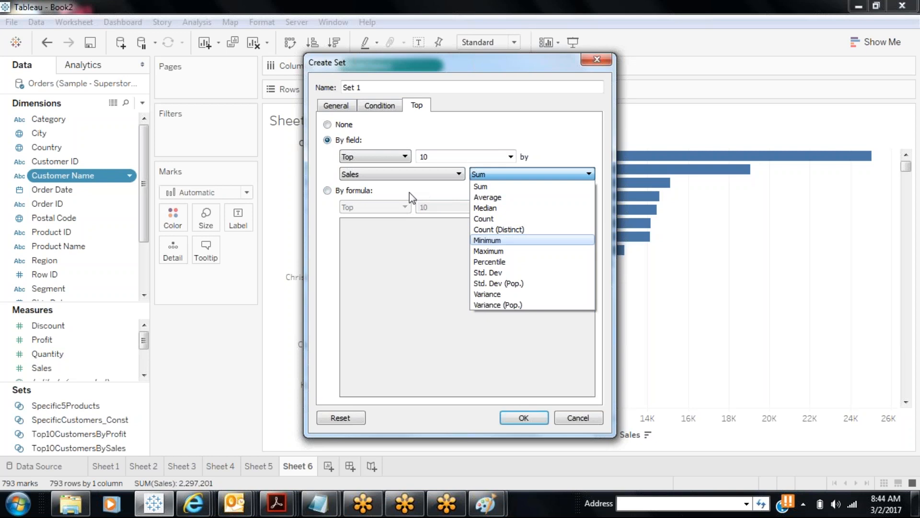
# Try a top 10 limit by the formula Sum(Sales), and discard the new set.
pyautogui.click(326, 190)
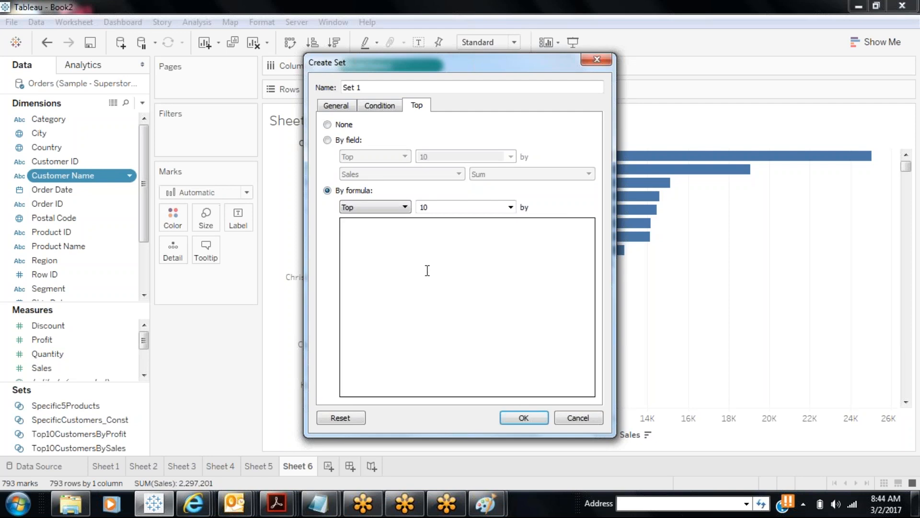
pyautogui.write('Sum(Sa')
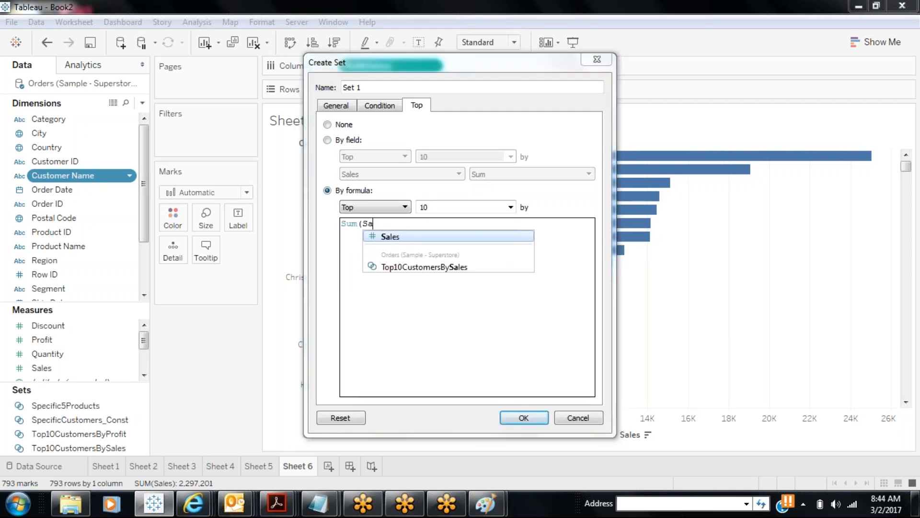
pyautogui.write('les)')
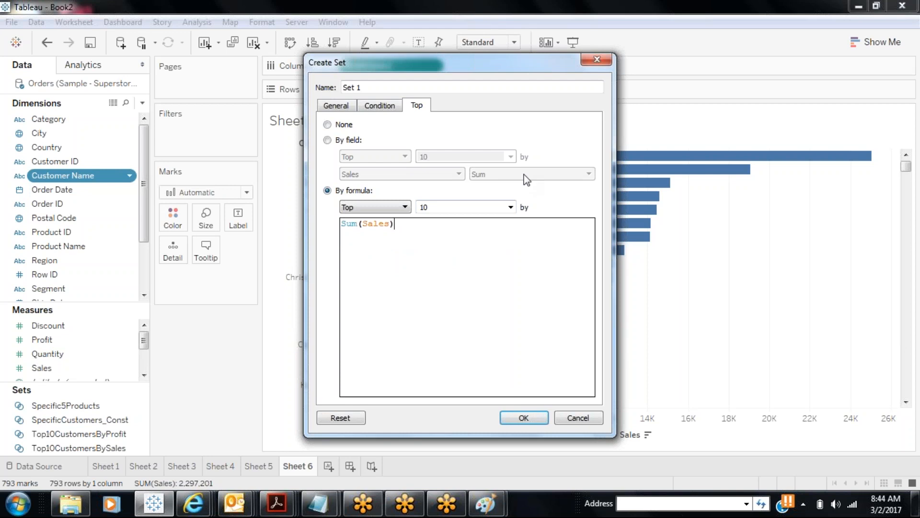
pyautogui.click(585, 17)
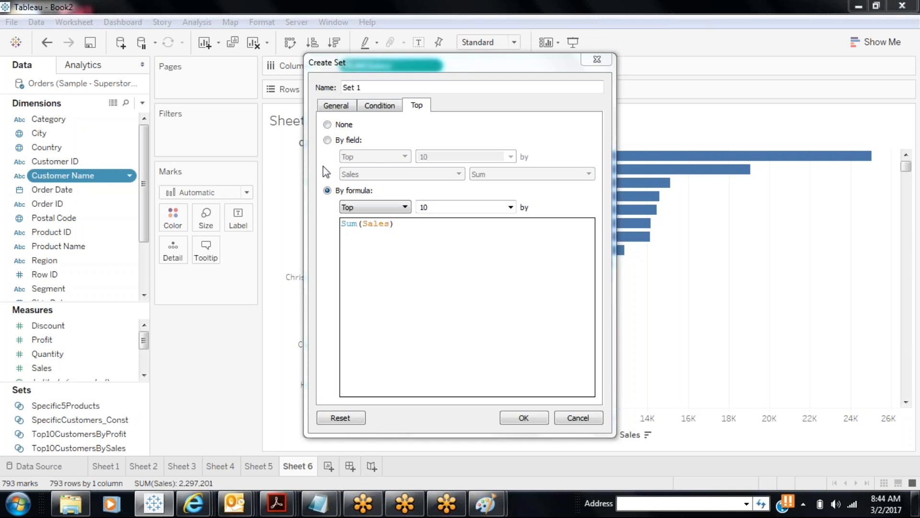
pyautogui.click(565, 424)
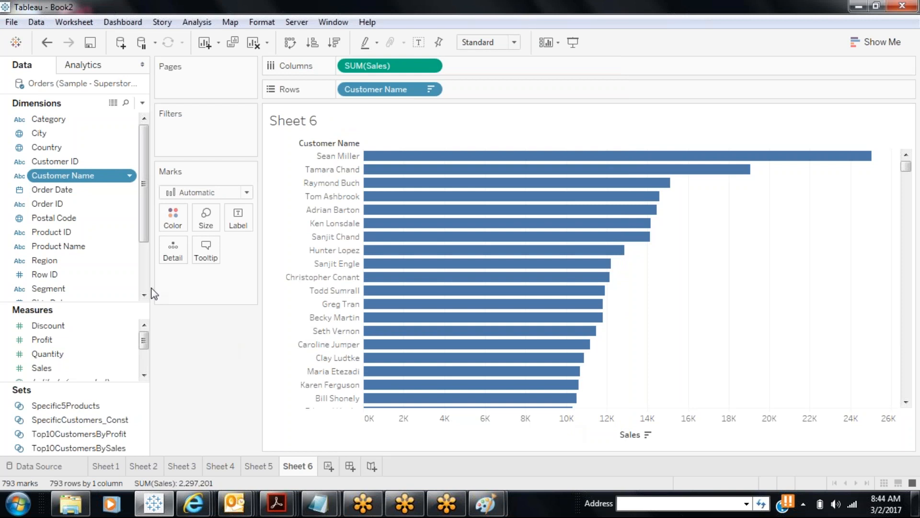
# Start a set from Customer Name with a by-field condition of Sum of Sales greater than 25,000.
pyautogui.rightClick(85, 177)
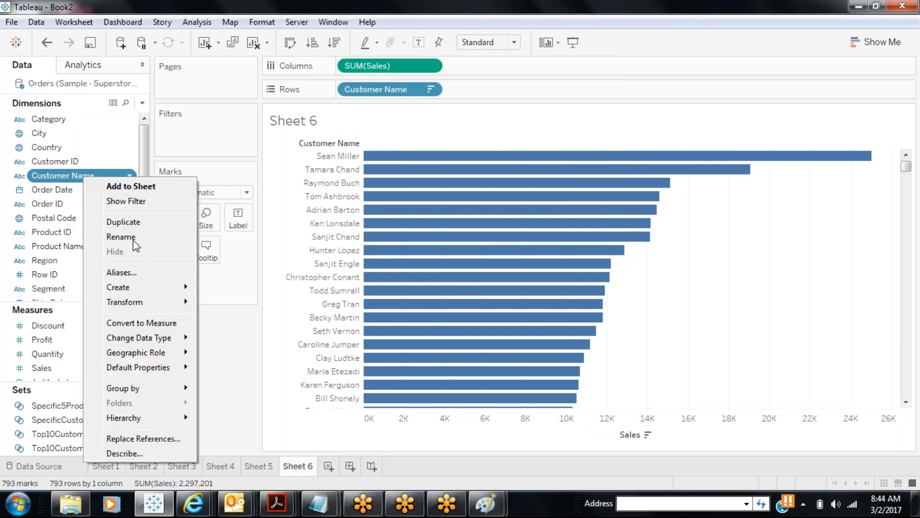
pyautogui.moveTo(160, 286)
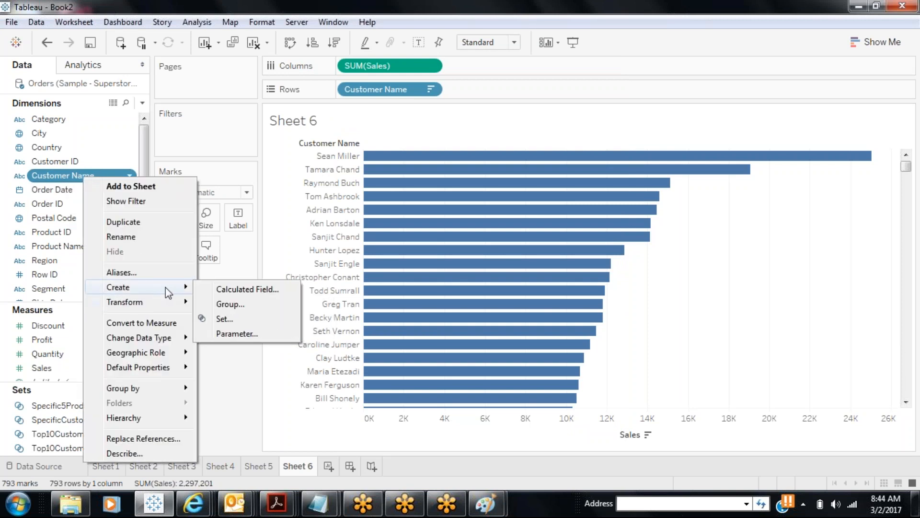
pyautogui.click(237, 319)
pyautogui.click(379, 107)
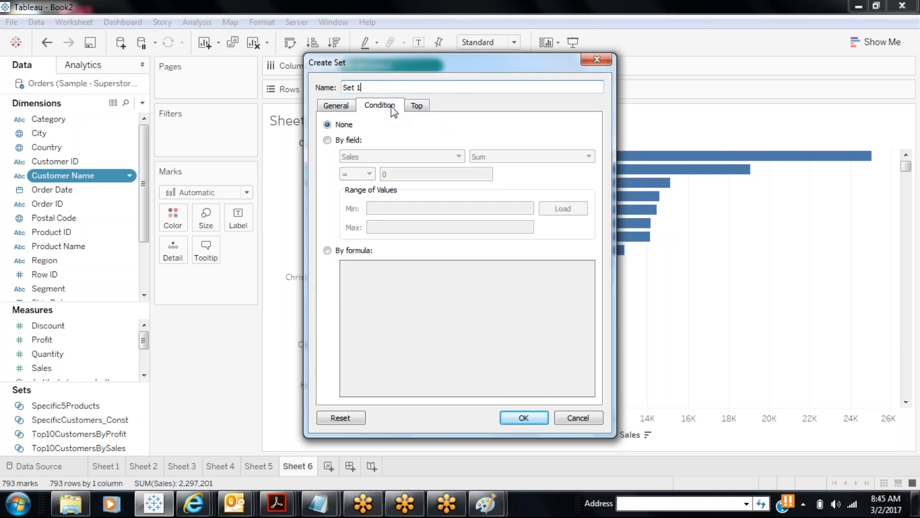
pyautogui.click(327, 140)
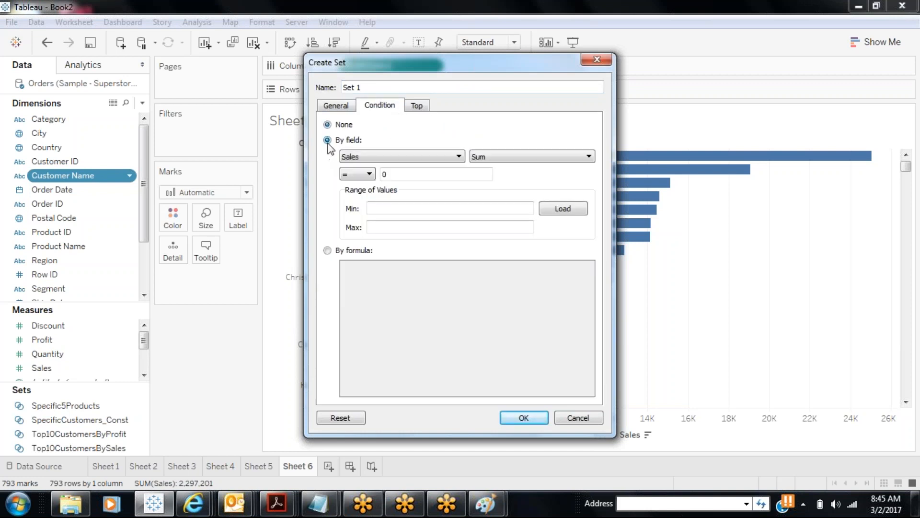
pyautogui.click(374, 174)
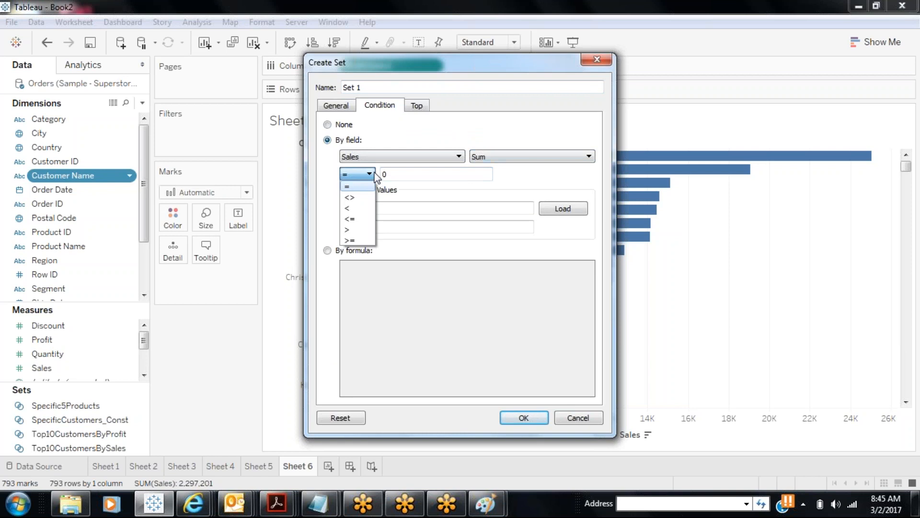
pyautogui.click(359, 229)
pyautogui.press('Tab')
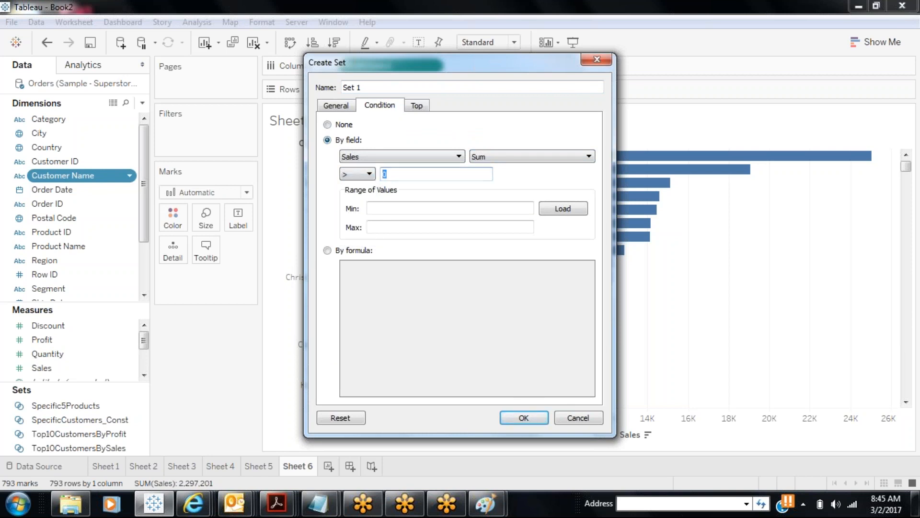
pyautogui.write('25000')
# Name the new set Customer grt 25k and create it.
pyautogui.moveTo(377, 88); pyautogui.dragTo(290, 93)
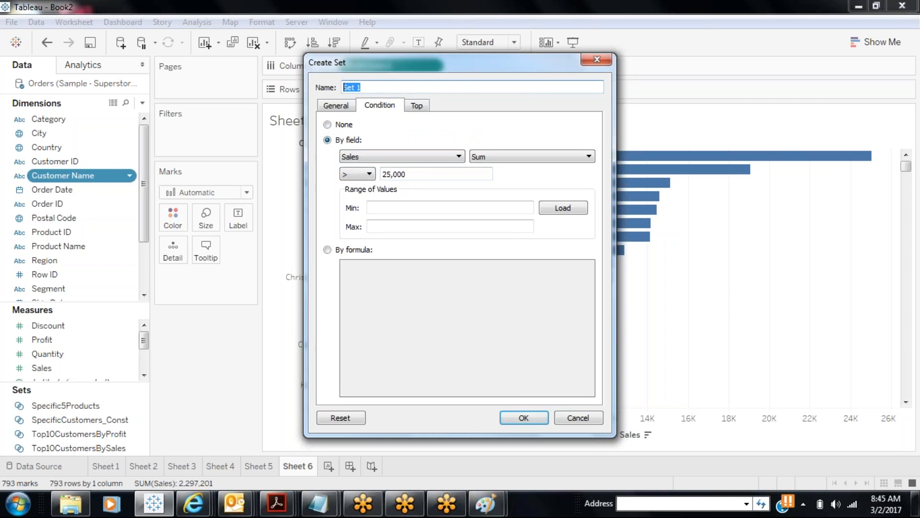
pyautogui.write('Customer grt 25k')
pyautogui.click(532, 418)
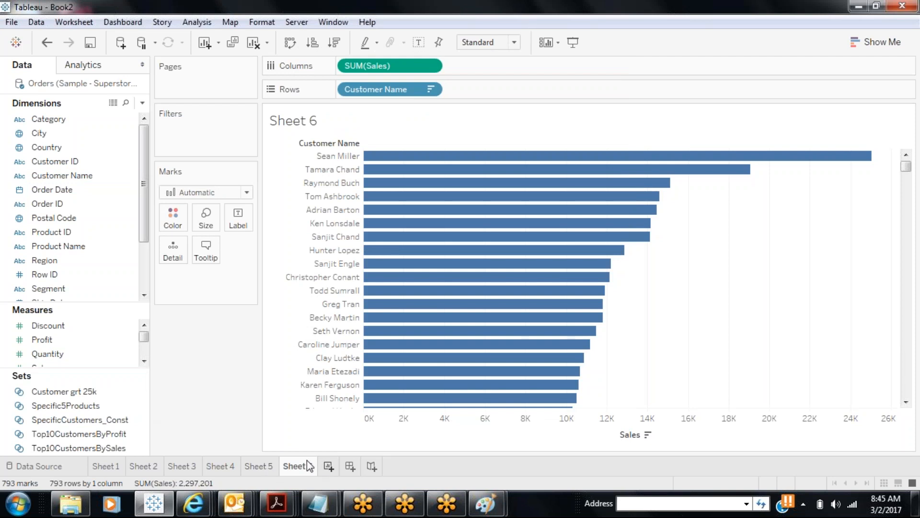
# Add a new worksheet, place the Customer grt 25k set on Rows, and show the members in the set.
pyautogui.click(329, 466)
pyautogui.moveTo(86, 391); pyautogui.dragTo(383, 89)
pyautogui.click(430, 89)
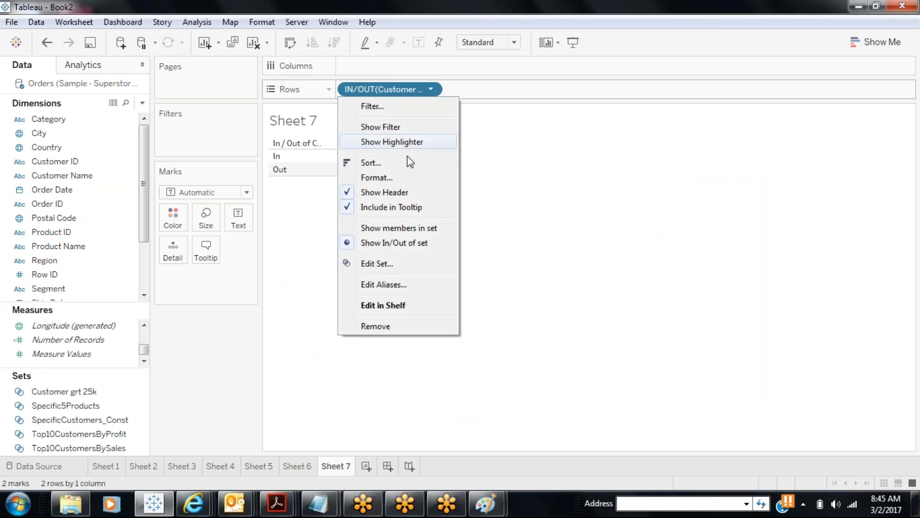
pyautogui.click(390, 228)
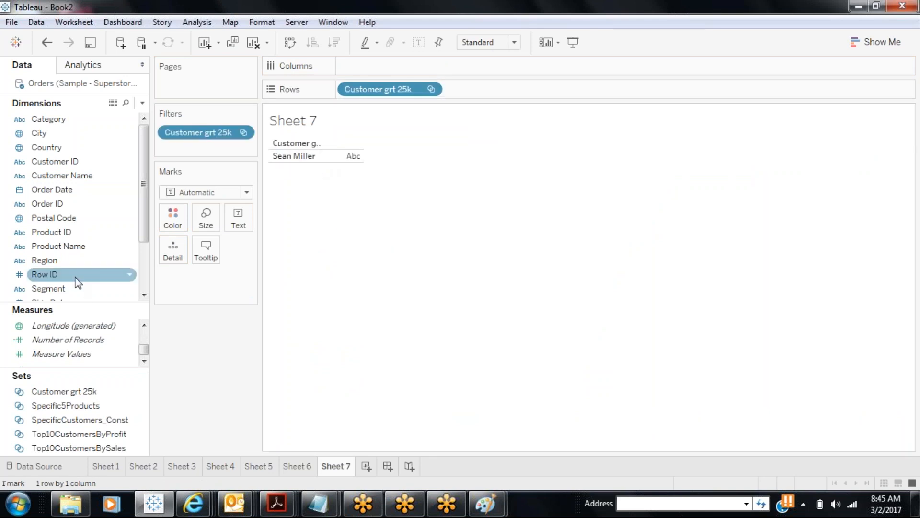
# Add Sales to Columns and turn on mark labels for the bar.
pyautogui.scroll(4, 96, 340)
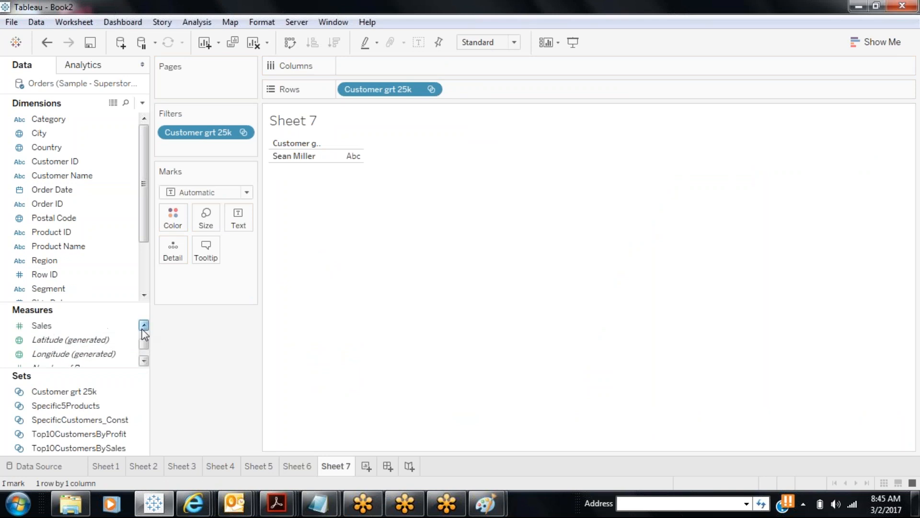
pyautogui.moveTo(85, 350); pyautogui.dragTo(383, 66)
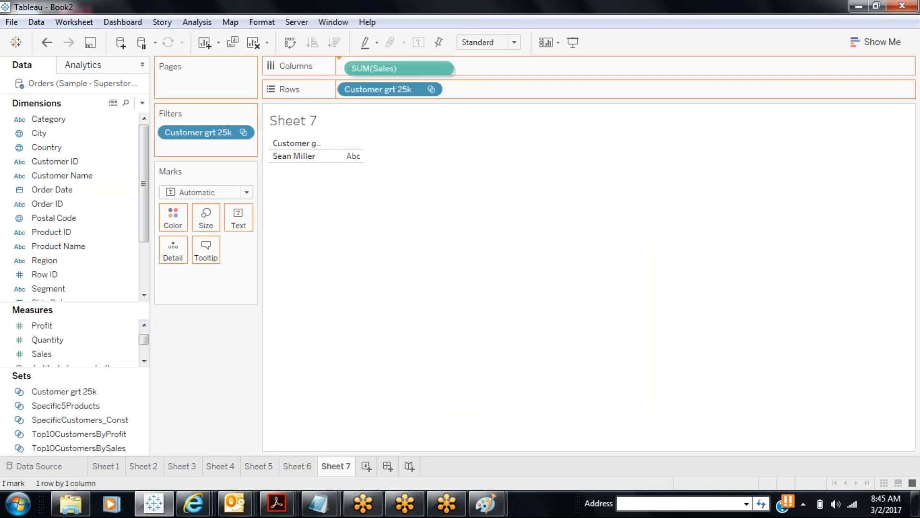
pyautogui.click(423, 46)
pyautogui.moveTo(872, 166)
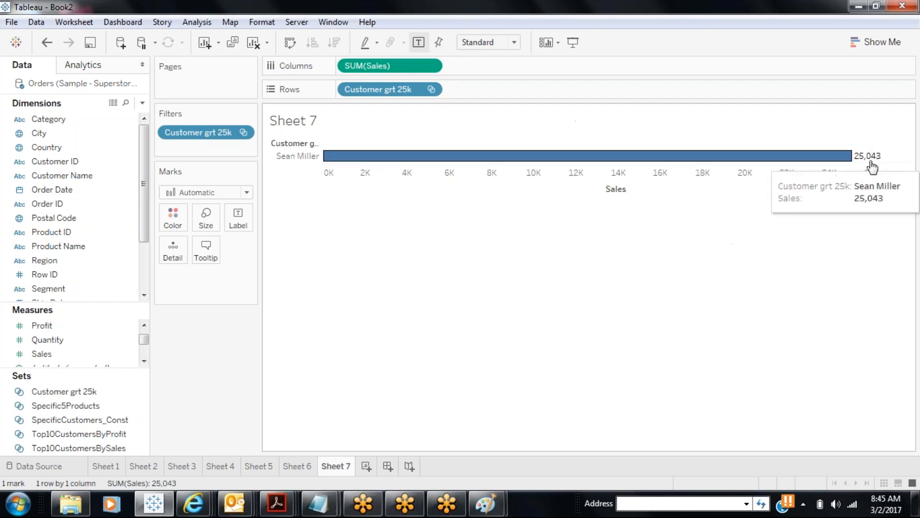
# Edit the Customer grt 25k set: change its Sales condition to greater than 15,000 and rename it Customer grt 15k.
pyautogui.click(80, 406)
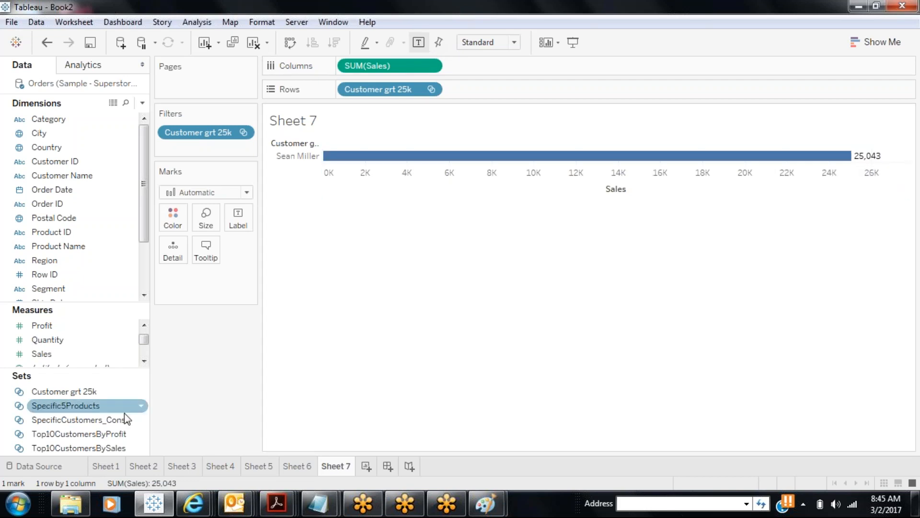
pyautogui.click(76, 392)
pyautogui.rightClick(75, 392)
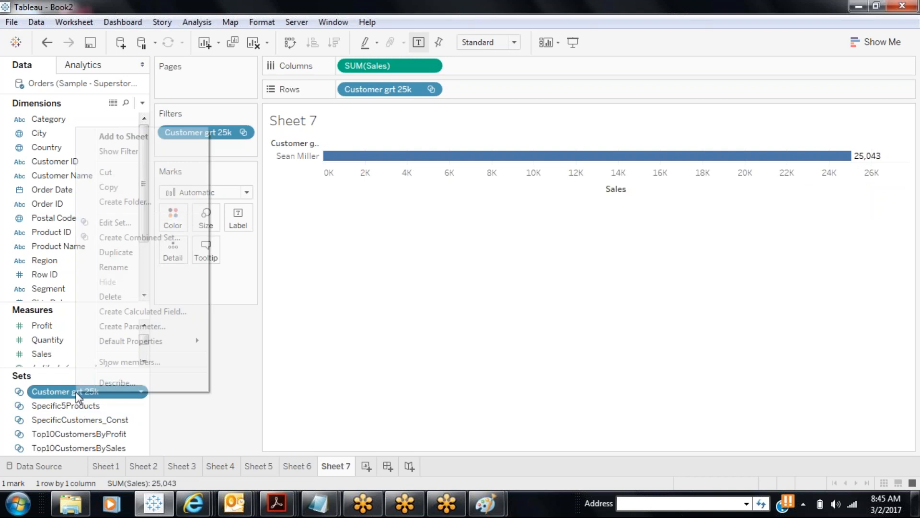
pyautogui.click(128, 222)
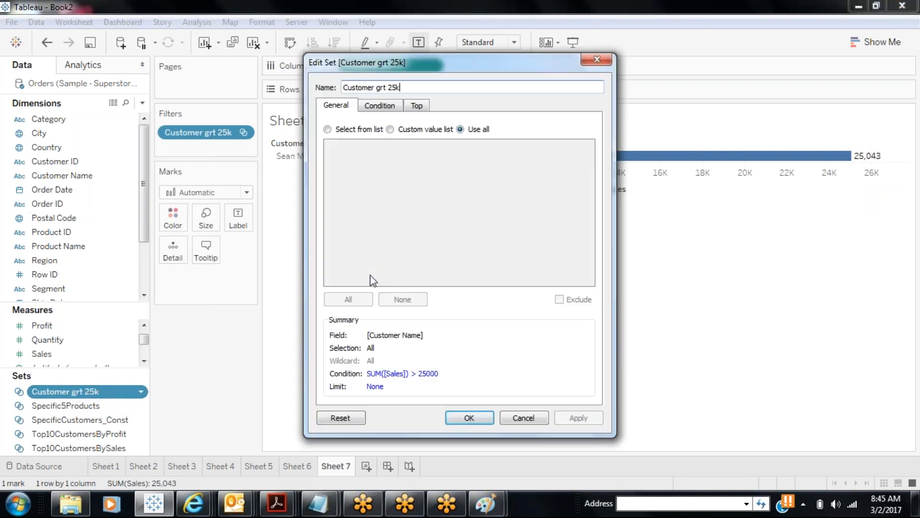
pyautogui.click(380, 106)
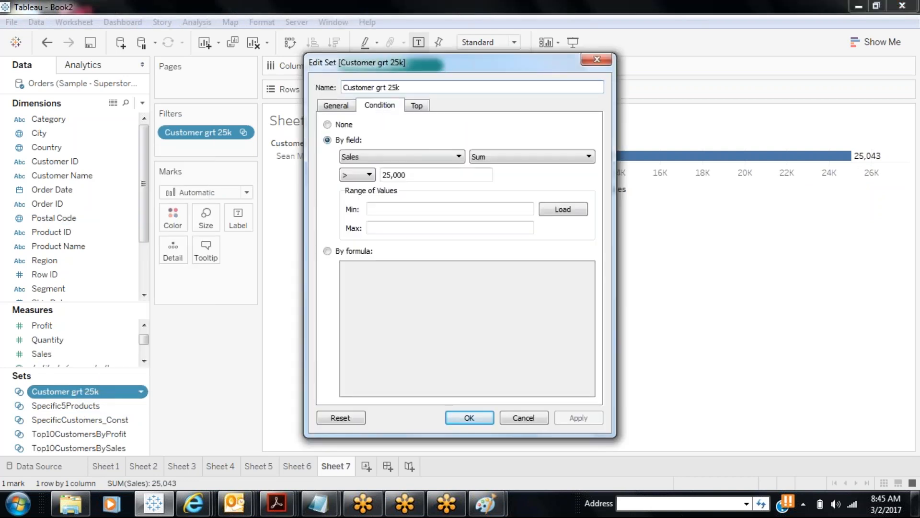
pyautogui.click(383, 175)
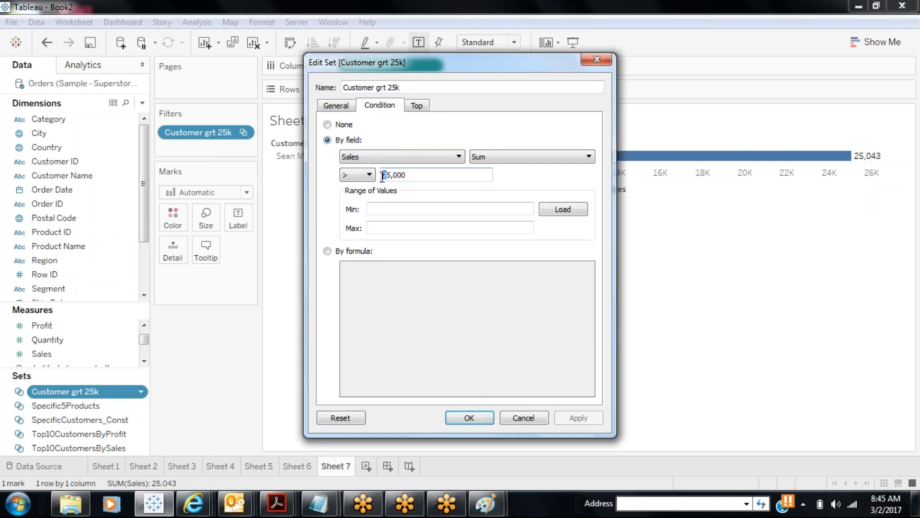
pyautogui.write('1')
pyautogui.moveTo(387, 87); pyautogui.dragTo(391, 88)
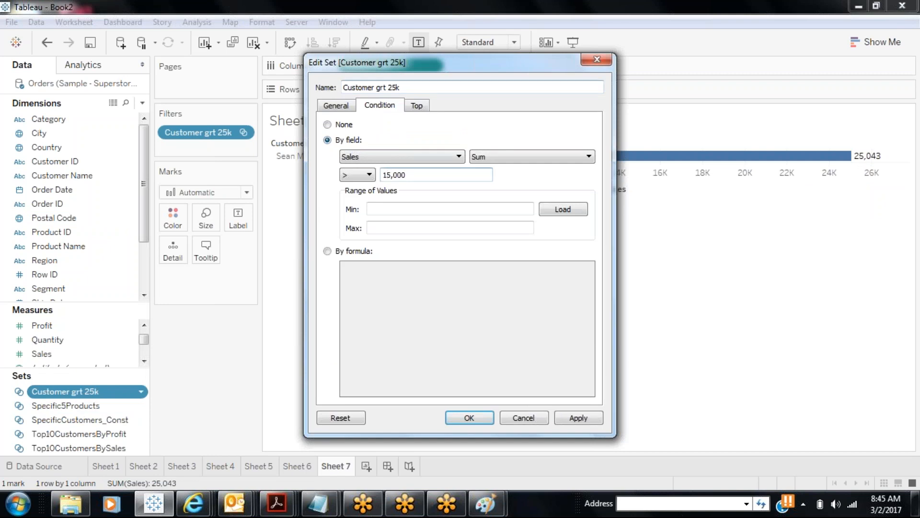
pyautogui.write('1')
pyautogui.click(586, 414)
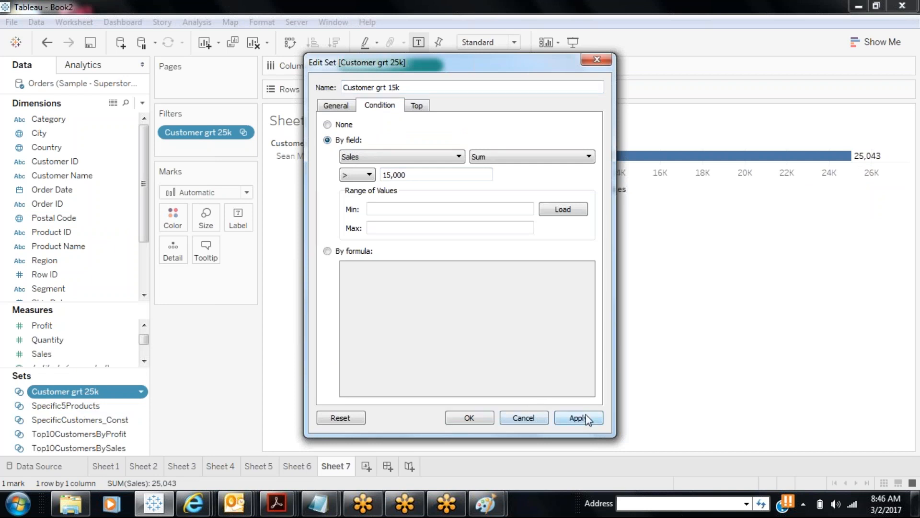
pyautogui.click(489, 418)
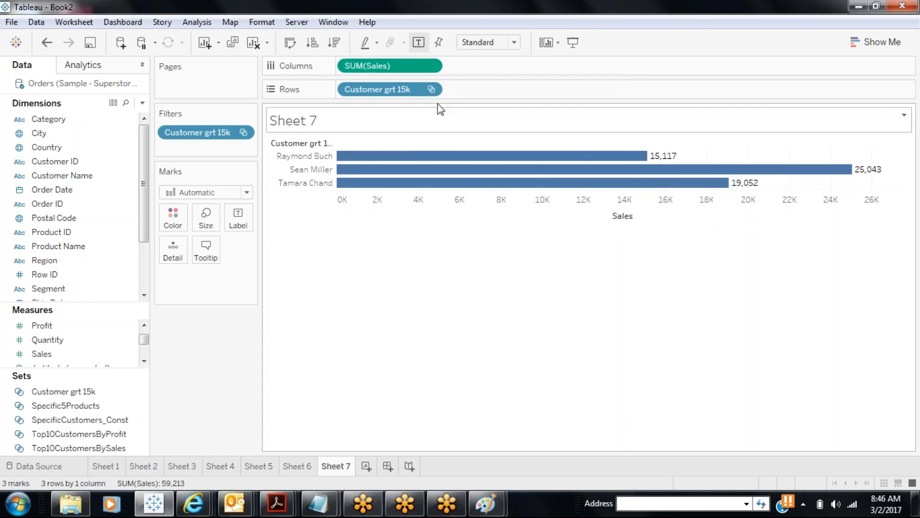
# Edit the Customer grt 15k set: rename it Customer grt 10k and change its Sales condition to greater than 10,000.
pyautogui.rightClick(134, 393)
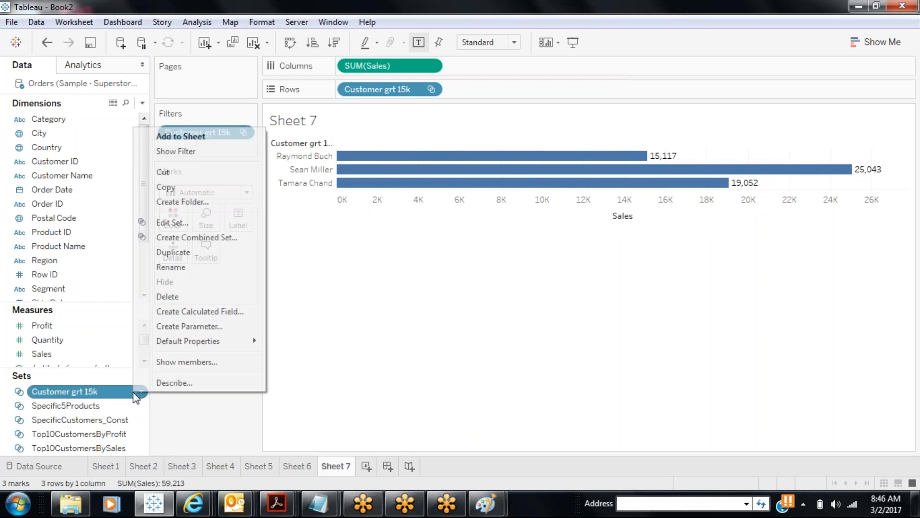
pyautogui.click(196, 222)
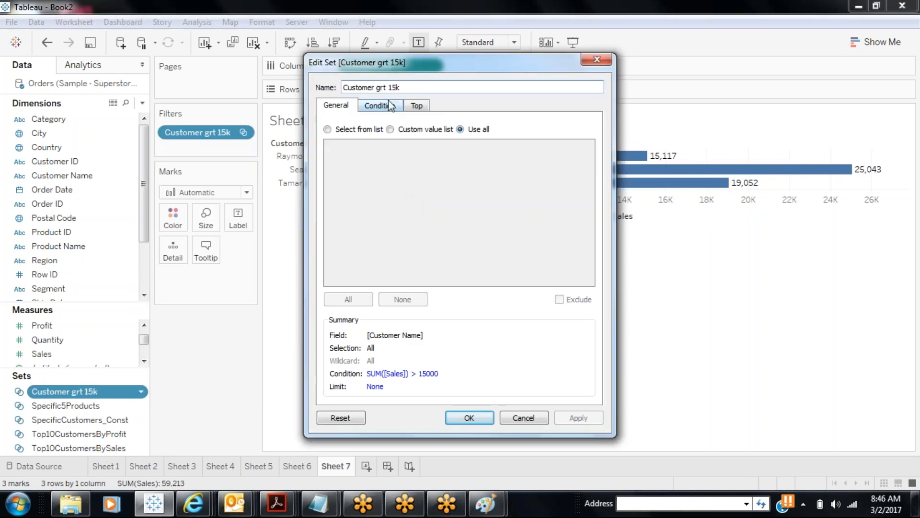
pyautogui.click(397, 90)
pyautogui.press('BackSpace')
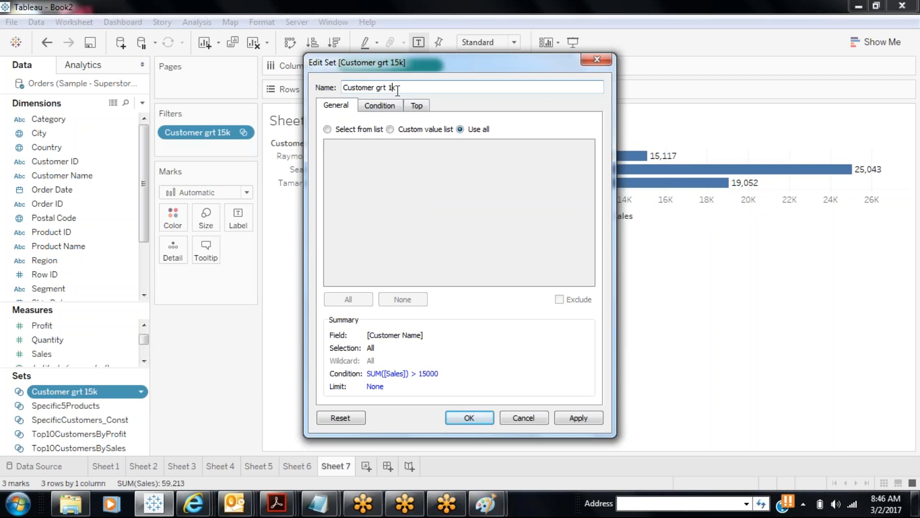
pyautogui.write('0')
pyautogui.click(386, 108)
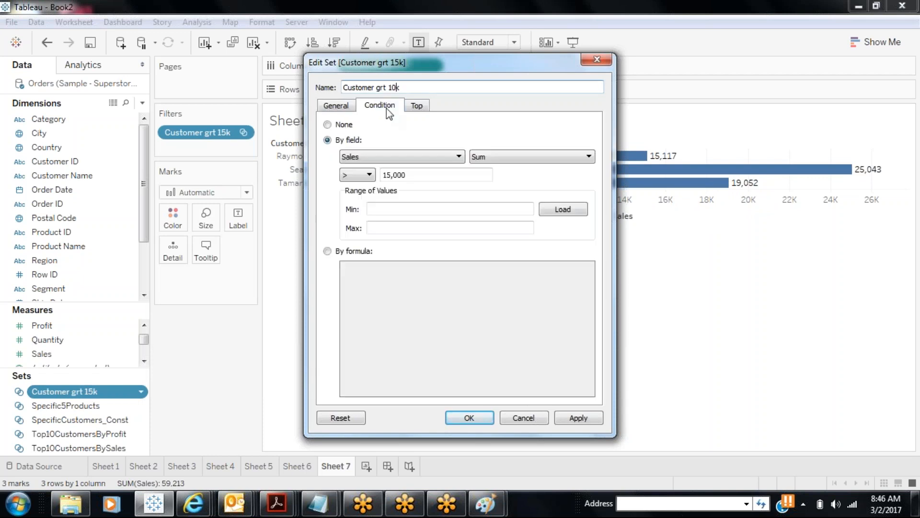
pyautogui.click(389, 175)
pyautogui.press('BackSpace')
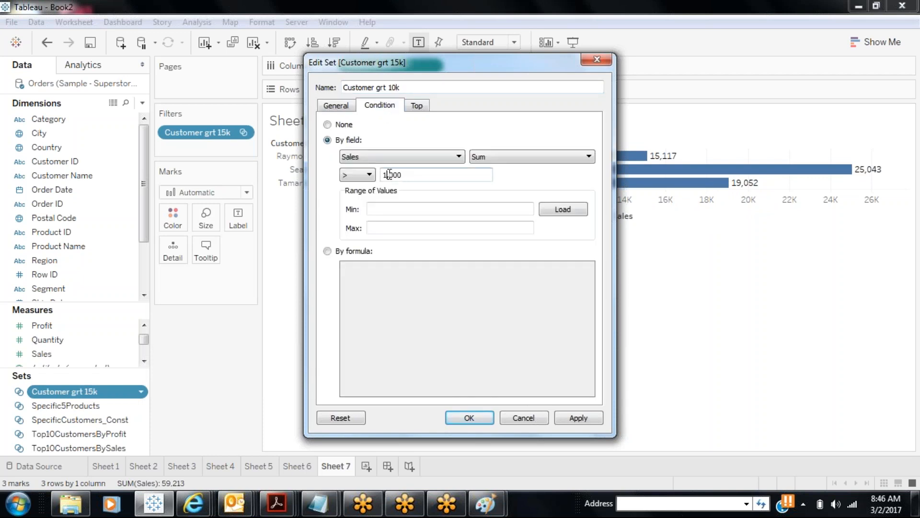
pyautogui.write('0')
pyautogui.click(588, 423)
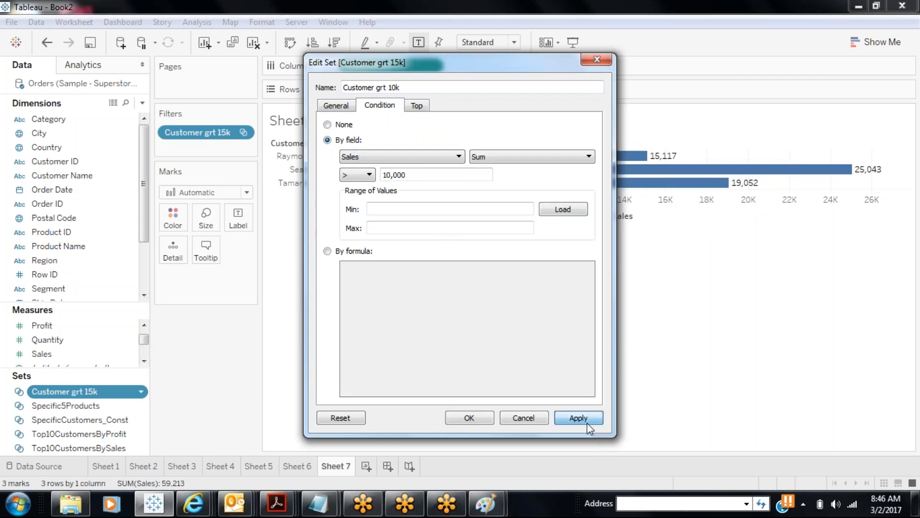
pyautogui.click(455, 414)
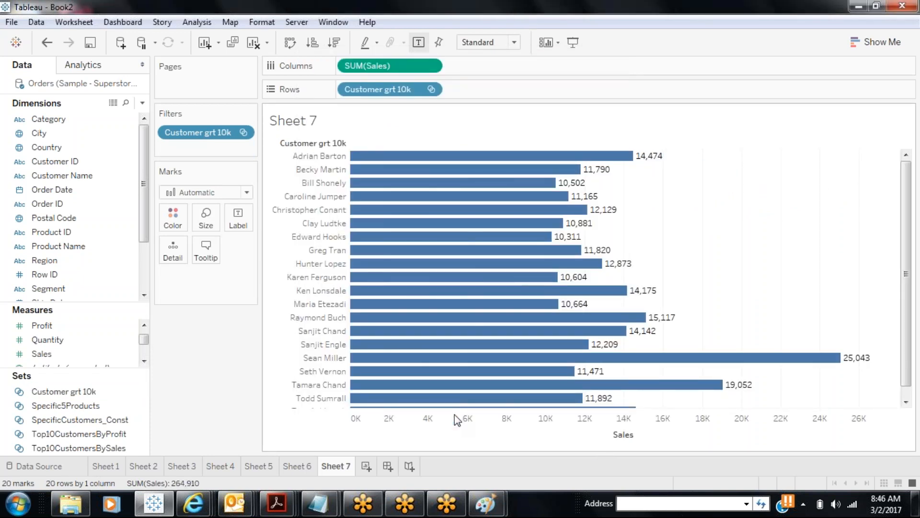
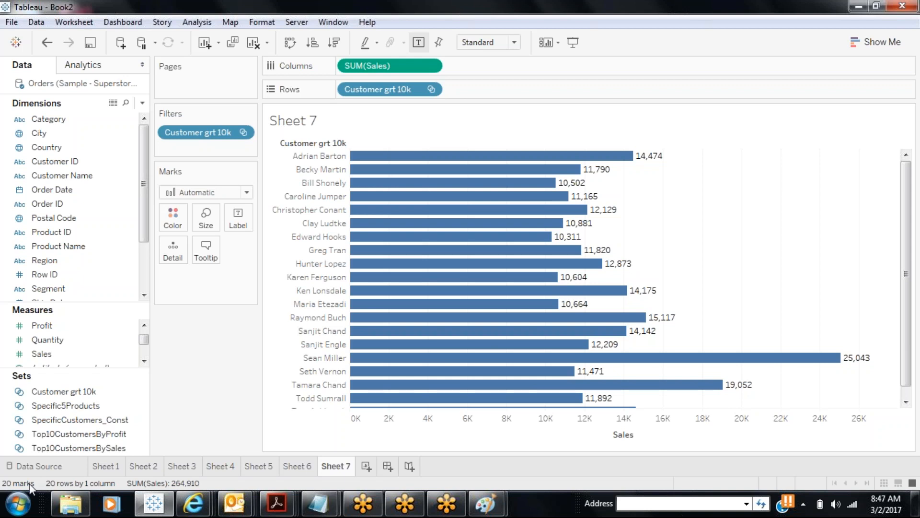
pyautogui.click(102, 396)
pyautogui.rightClick(103, 397)
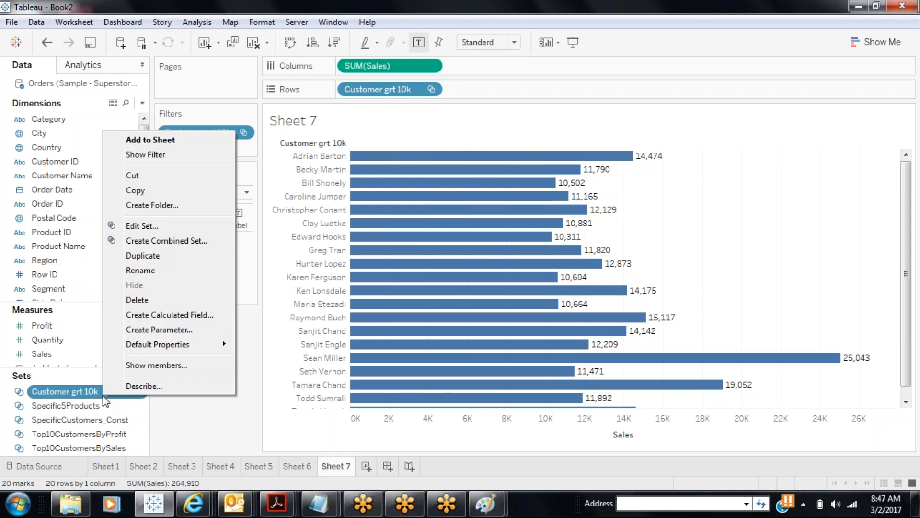
pyautogui.click(153, 226)
pyautogui.click(361, 106)
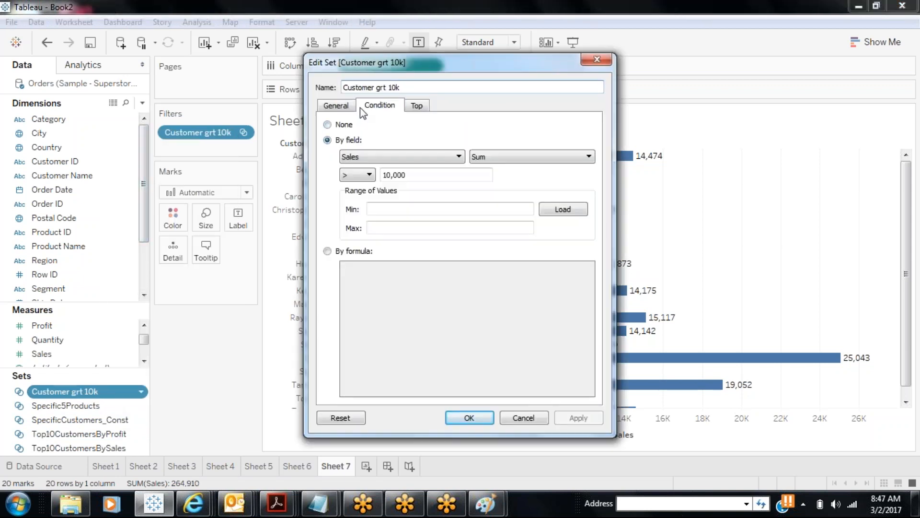
pyautogui.click(329, 252)
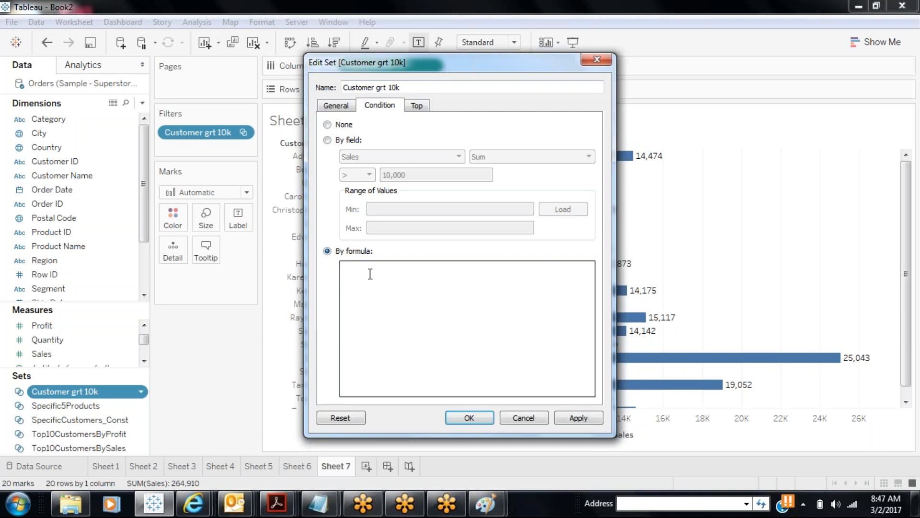
pyautogui.click(540, 418)
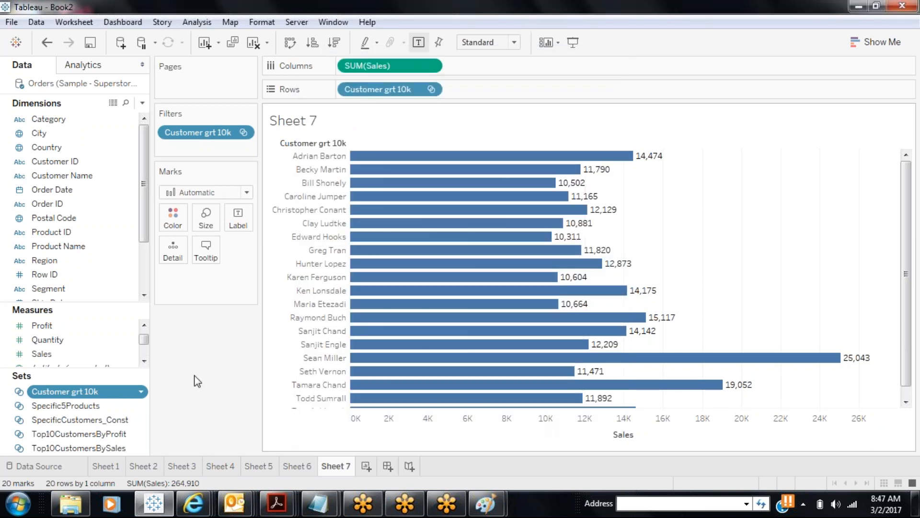
# Start a new set on Customer Name with the formula condition Sum(Sales) > 10000 and Sum(Profit) > 2000.
pyautogui.rightClick(83, 176)
pyautogui.moveTo(132, 286)
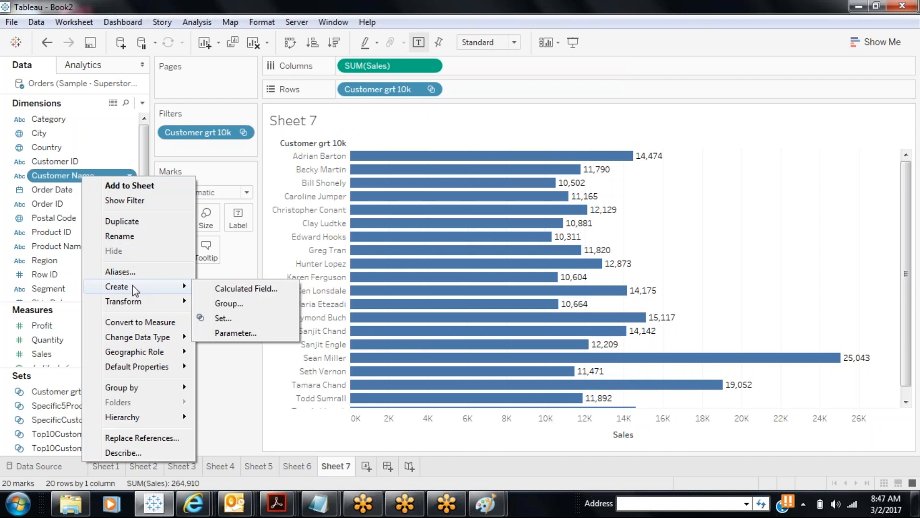
pyautogui.click(211, 317)
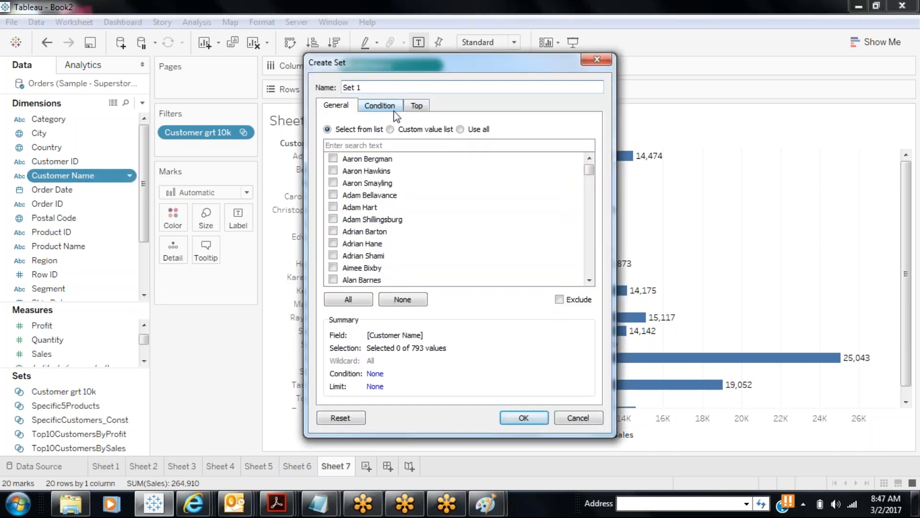
pyautogui.click(392, 108)
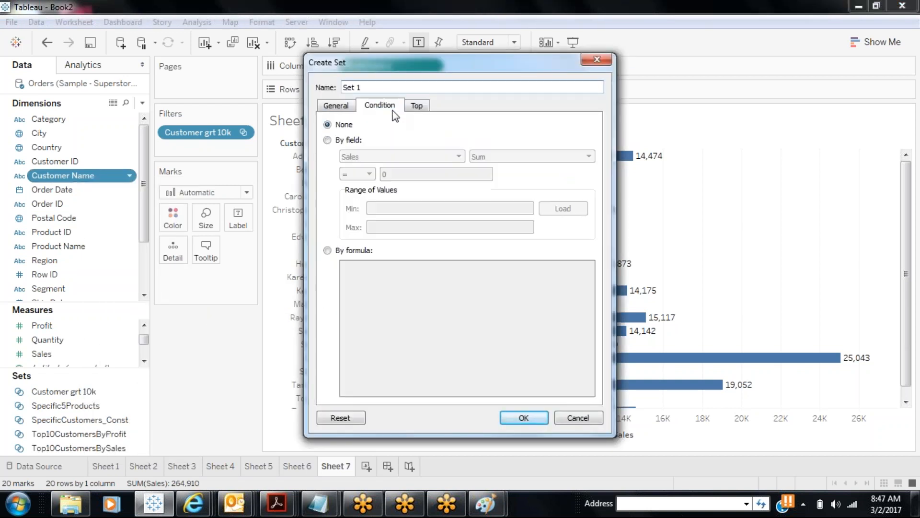
pyautogui.click(331, 251)
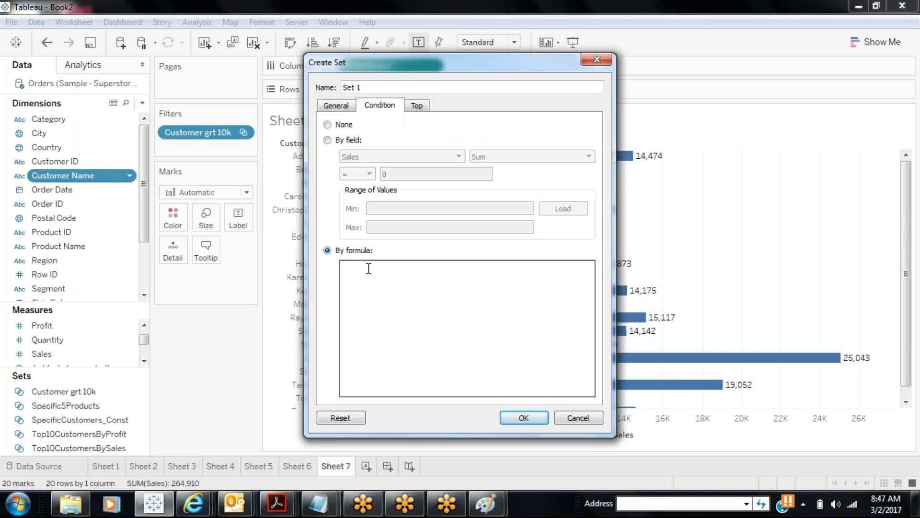
pyautogui.write('Sum')
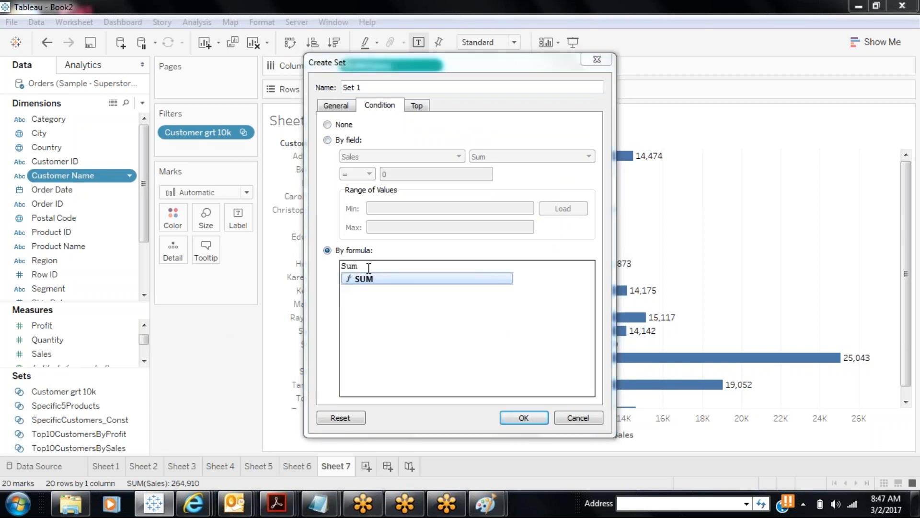
pyautogui.write('(Sales) > 1000')
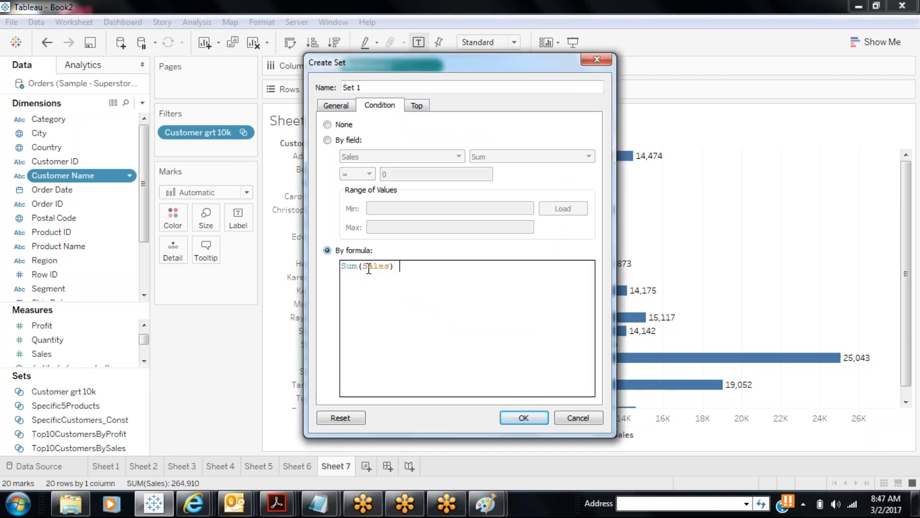
pyautogui.write('0 and Su')
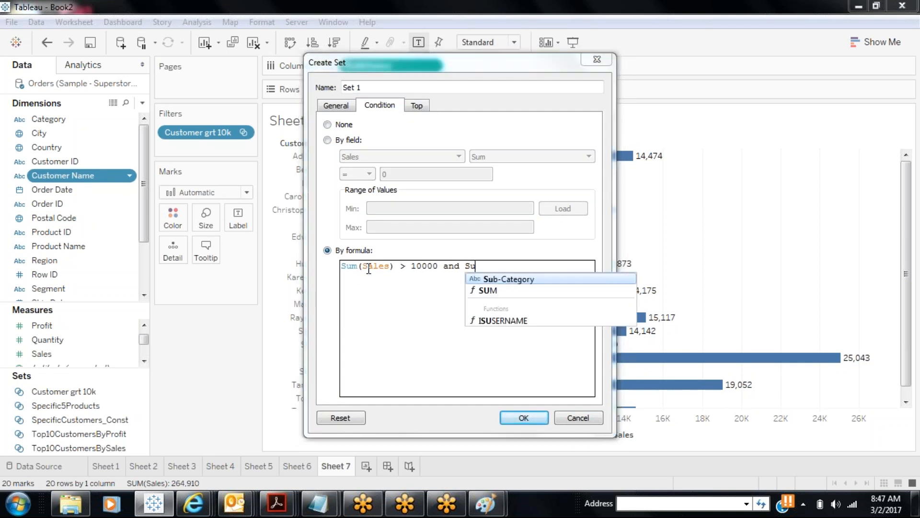
pyautogui.write('m(Profi')
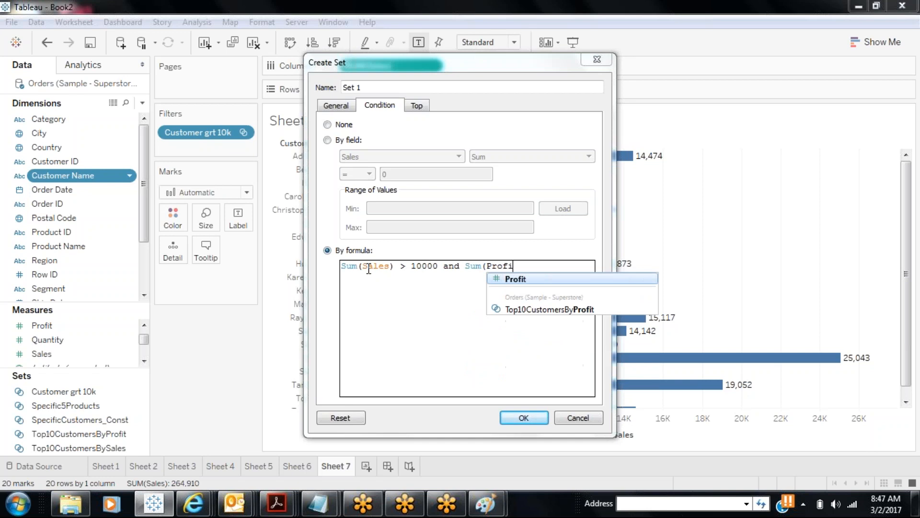
pyautogui.write('t) > ')
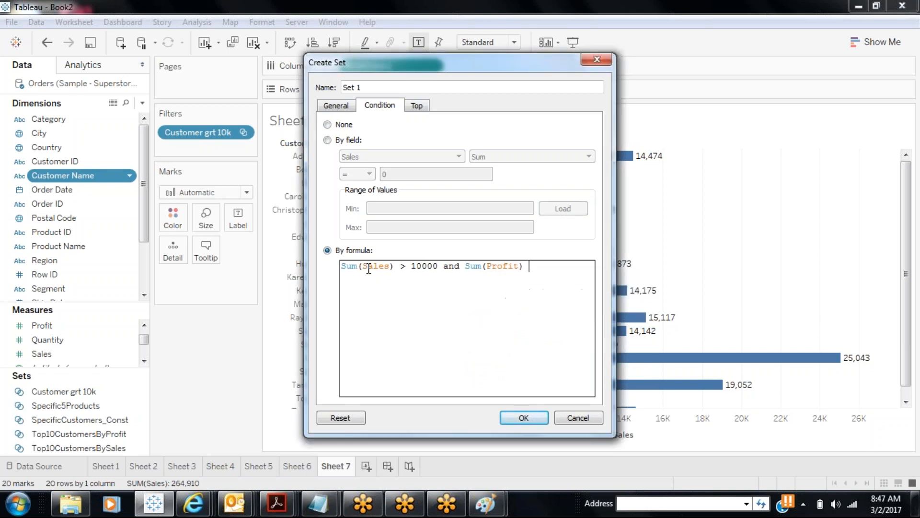
pyautogui.write('2000')
pyautogui.click(458, 266)
# Name the new set Customer Sales grt 10k Profit grt 2k and create it.
pyautogui.moveTo(367, 87); pyautogui.dragTo(315, 87)
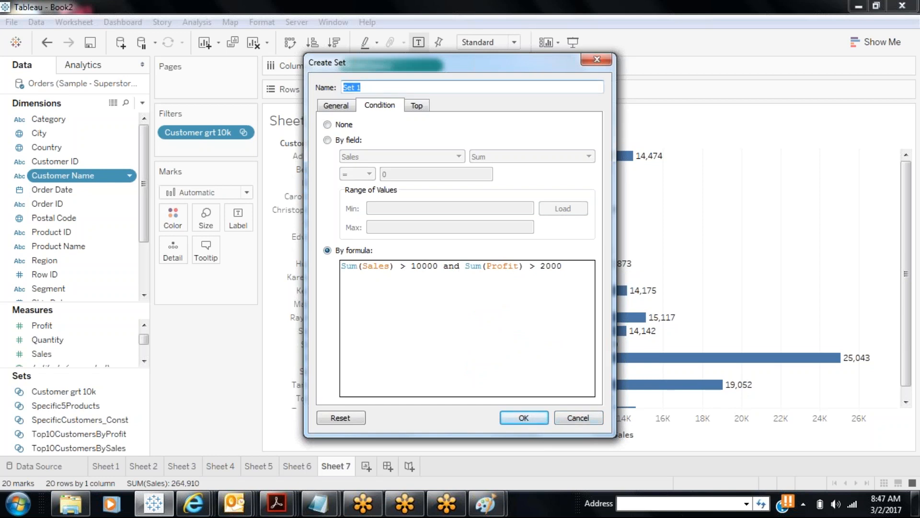
pyautogui.write('Customer Sales grt 10k ')
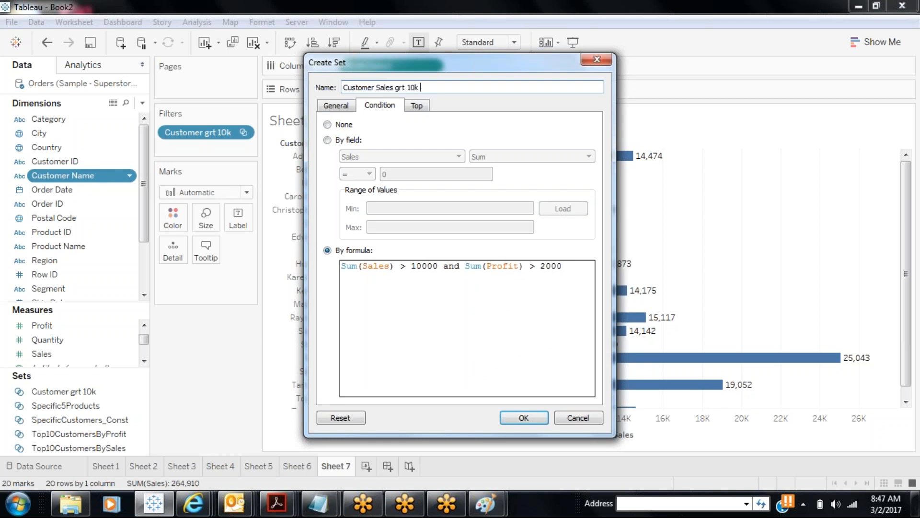
pyautogui.write('Profit grt 2k')
pyautogui.click(522, 417)
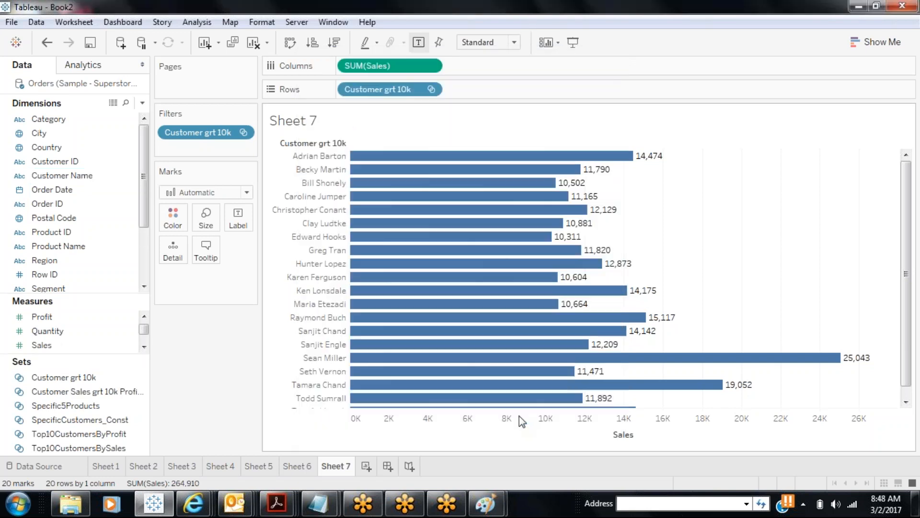
# Add a new worksheet, place the Customer Sales grt 10k Profit grt 2k set on Rows, and show the members in the set.
pyautogui.click(367, 465)
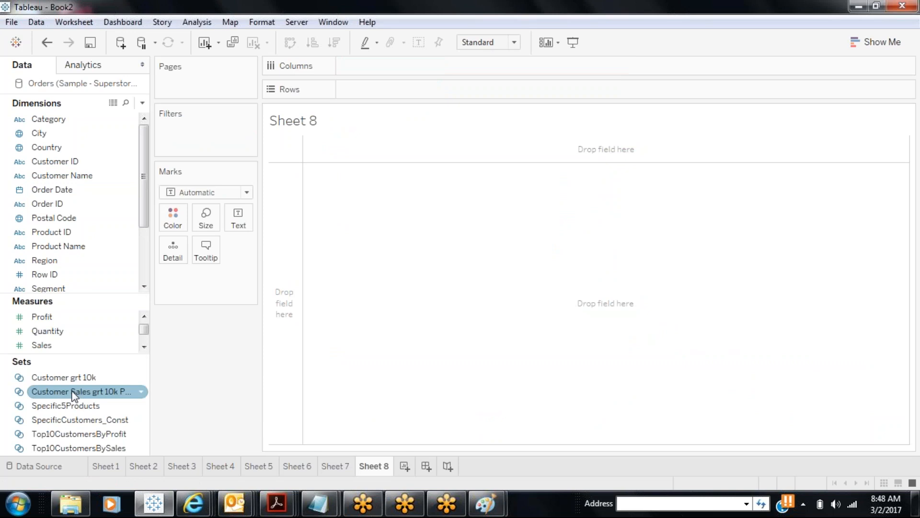
pyautogui.moveTo(71, 391); pyautogui.dragTo(431, 90)
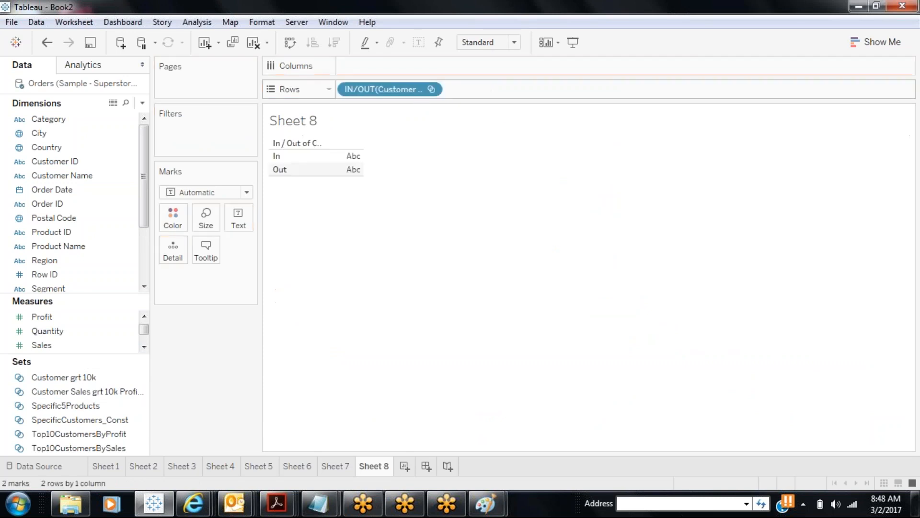
pyautogui.click(431, 90)
pyautogui.click(416, 226)
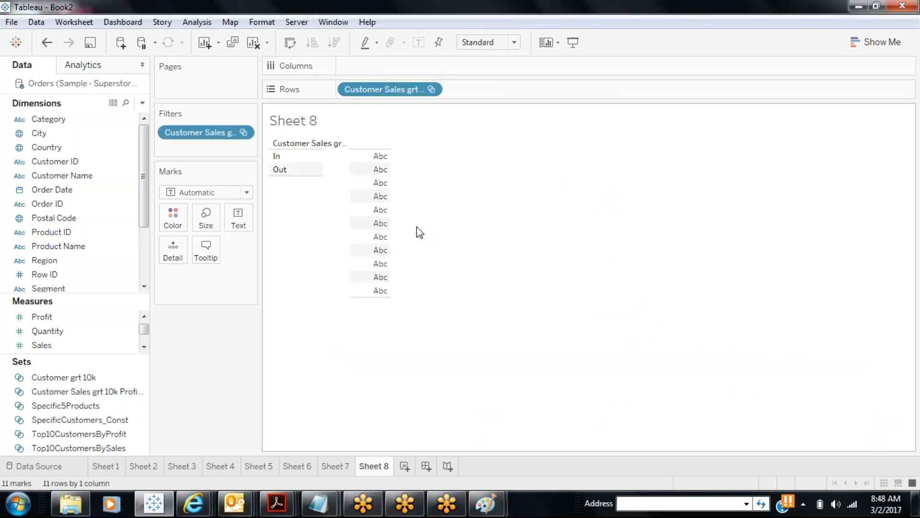
# Add Sales and Profit to Columns and turn on mark labels for the bars.
pyautogui.moveTo(42, 345); pyautogui.dragTo(369, 66)
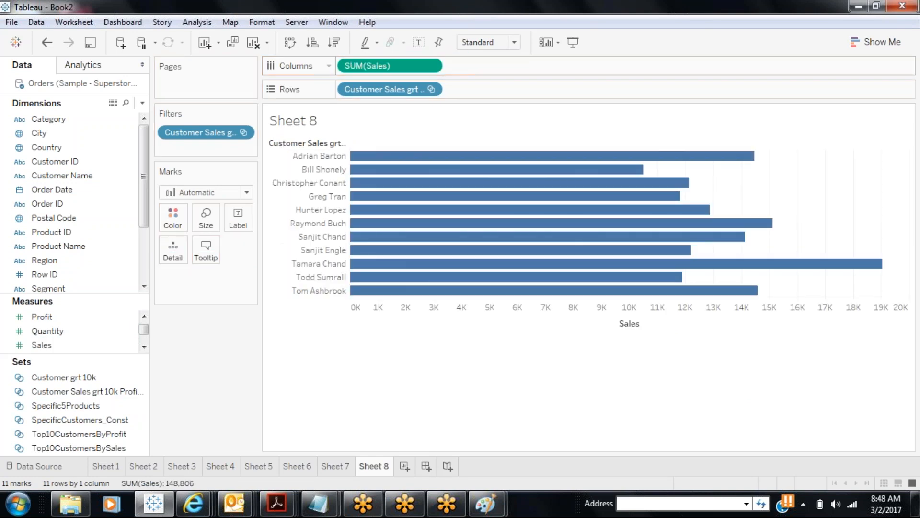
pyautogui.click(420, 45)
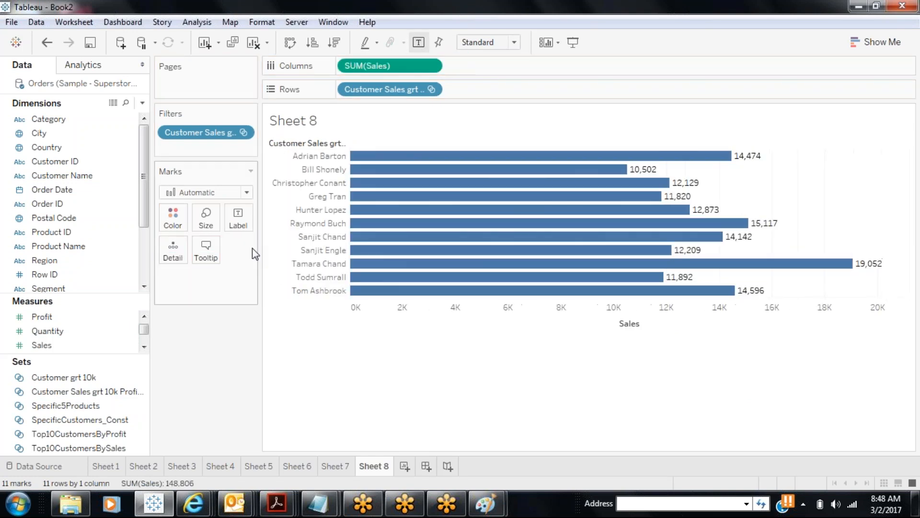
pyautogui.click(42, 317)
pyautogui.moveTo(169, 265); pyautogui.dragTo(498, 66)
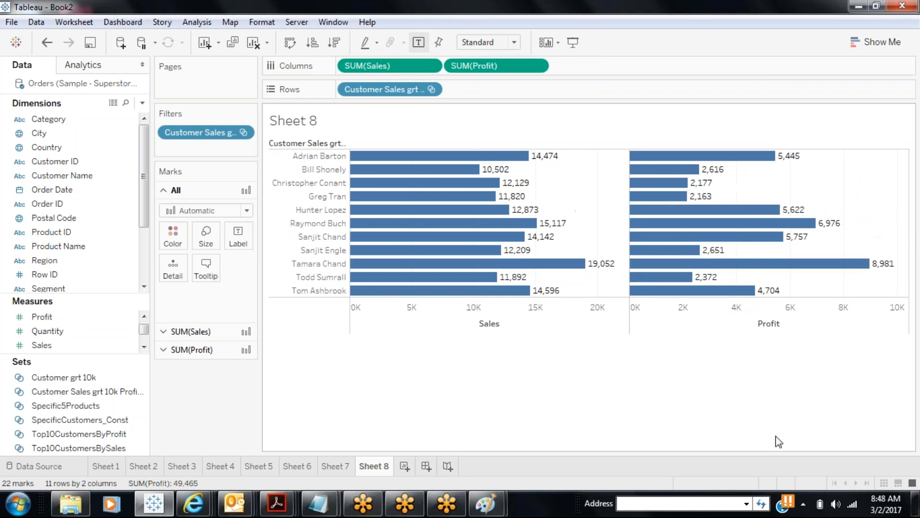
# Edit the Customer Sales grt 10k Profit grt 2k set so its formula requires Sum(Profit) > 1000.
pyautogui.rightClick(116, 391)
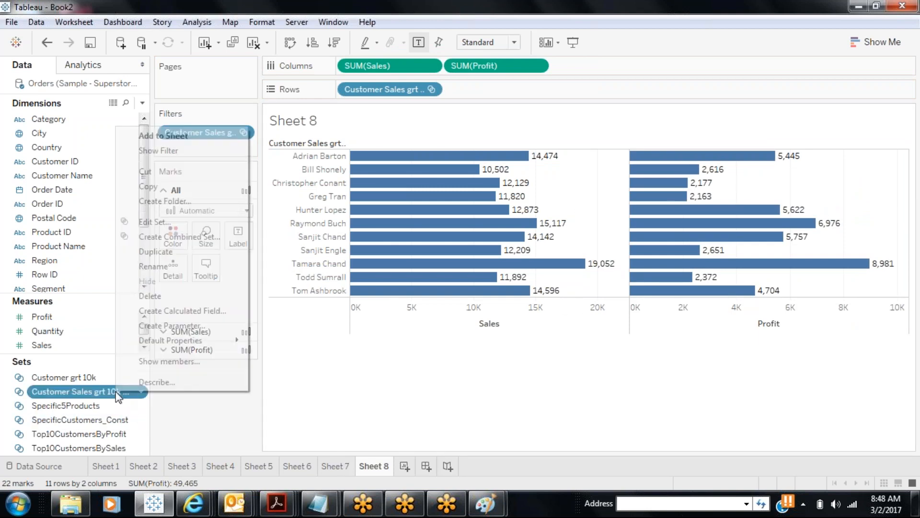
pyautogui.click(156, 230)
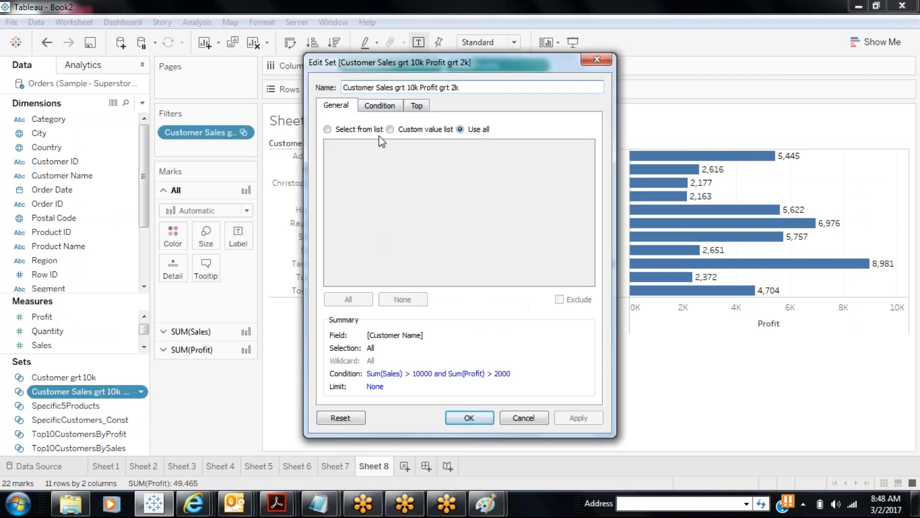
pyautogui.click(395, 111)
pyautogui.moveTo(549, 267); pyautogui.dragTo(541, 267)
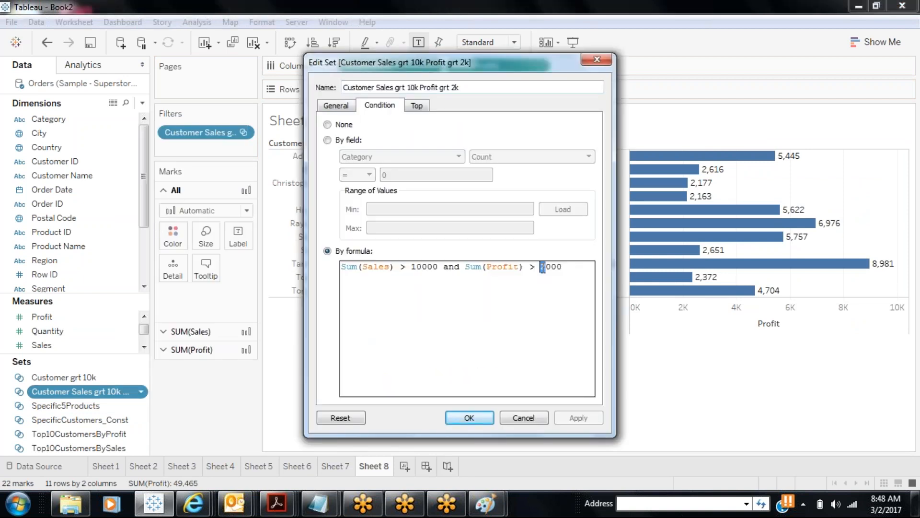
pyautogui.write('1')
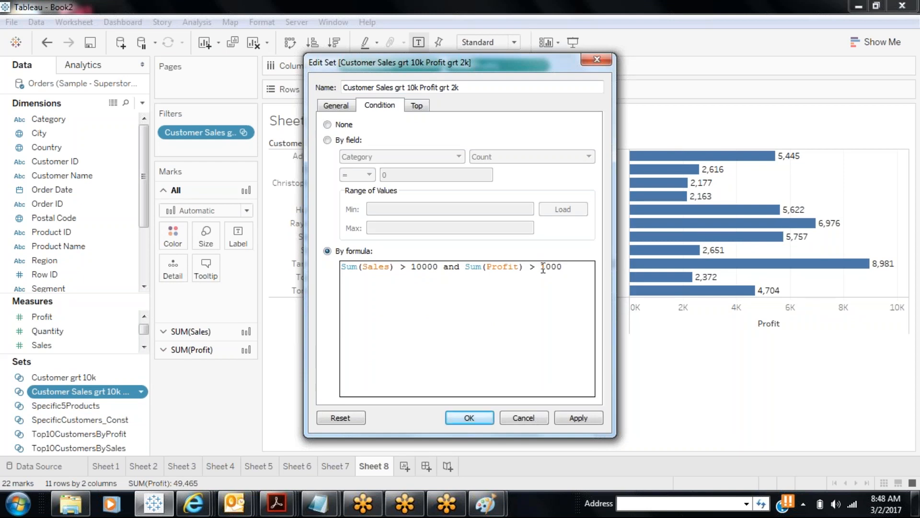
pyautogui.click(579, 418)
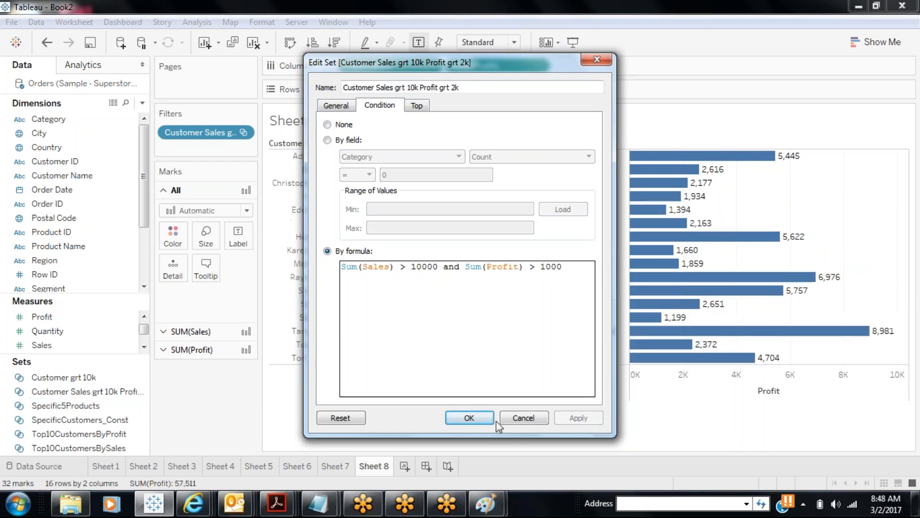
pyautogui.click(470, 418)
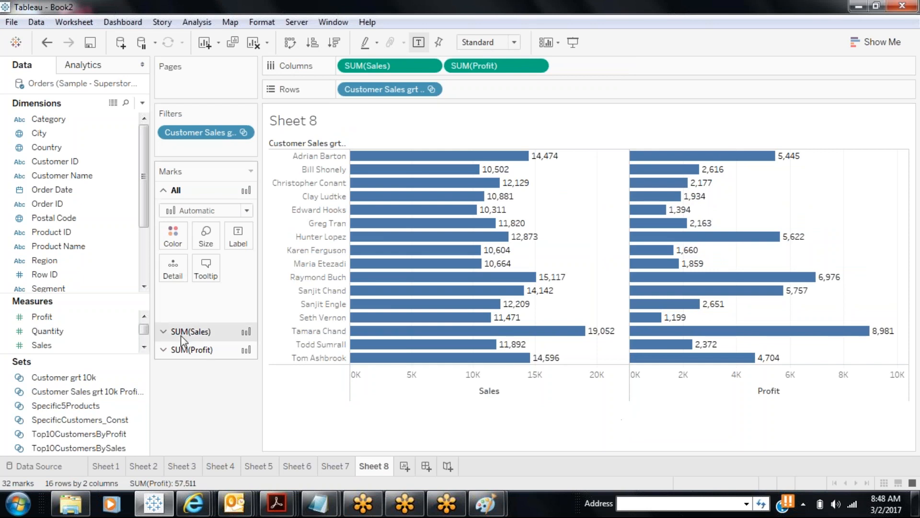
# Review the by-field condition of the Customer grt 10k set, then close its definition.
pyautogui.rightClick(79, 377)
pyautogui.click(120, 211)
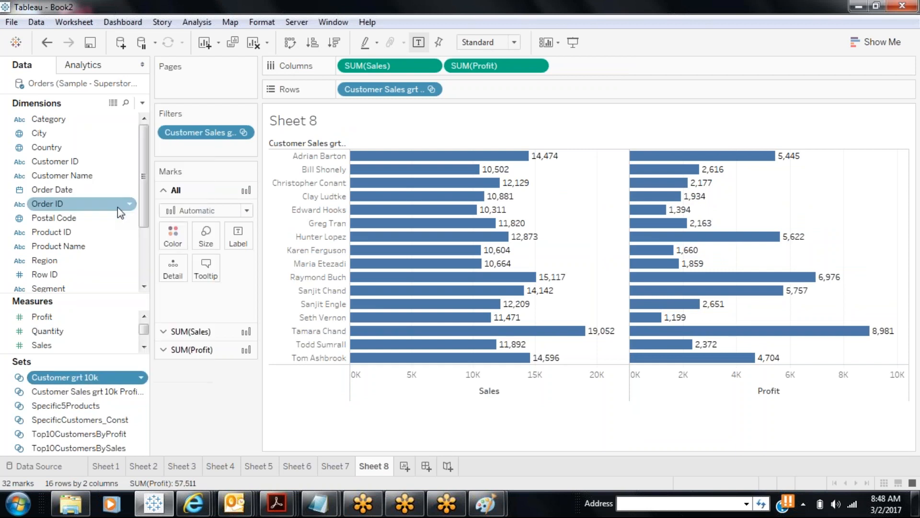
pyautogui.click(388, 109)
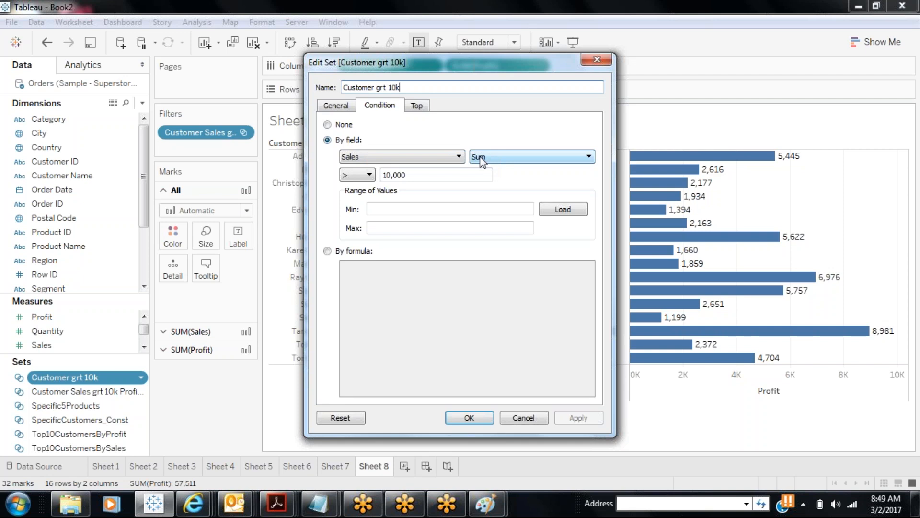
pyautogui.click(470, 417)
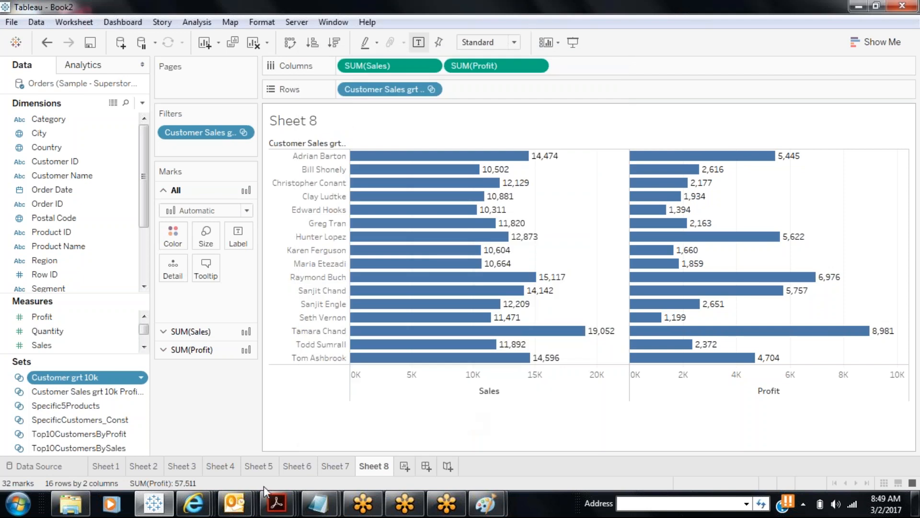
# Try to extend the formula condition of the Customer Sales grt 10k Profit grt 2k set with "and Year([Order Date]) > 2012".
pyautogui.rightClick(107, 392)
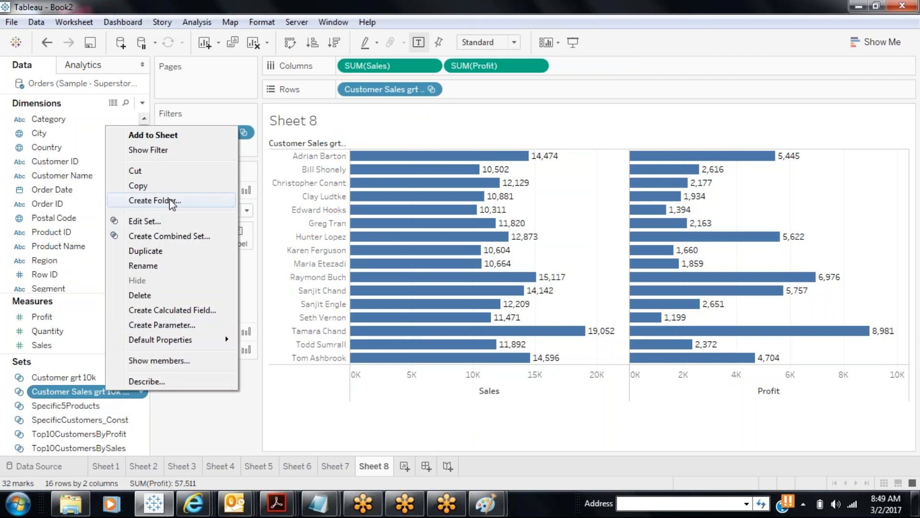
pyautogui.click(143, 221)
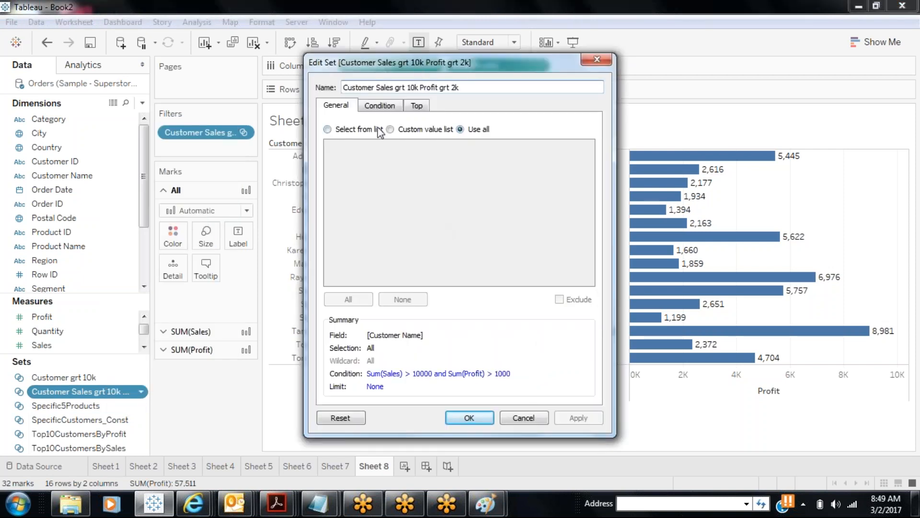
pyautogui.click(380, 106)
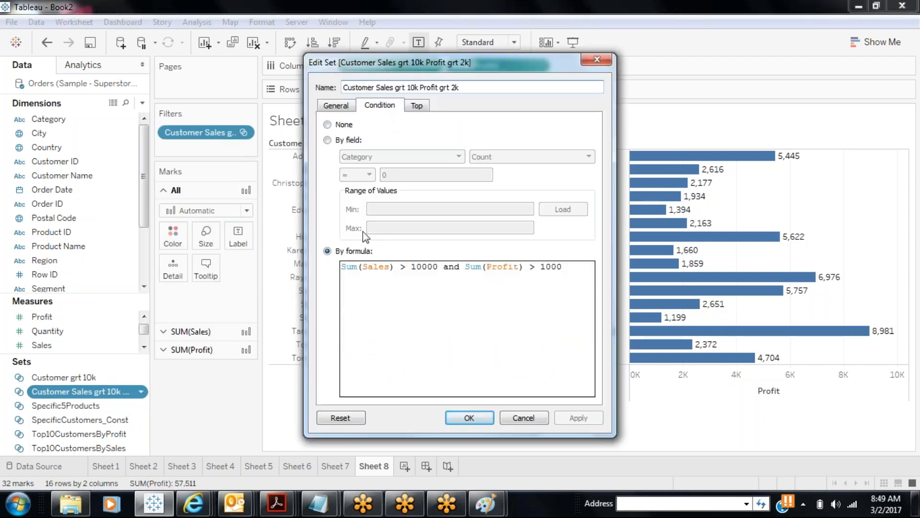
pyautogui.click(467, 267)
pyautogui.moveTo(467, 267); pyautogui.dragTo(480, 268)
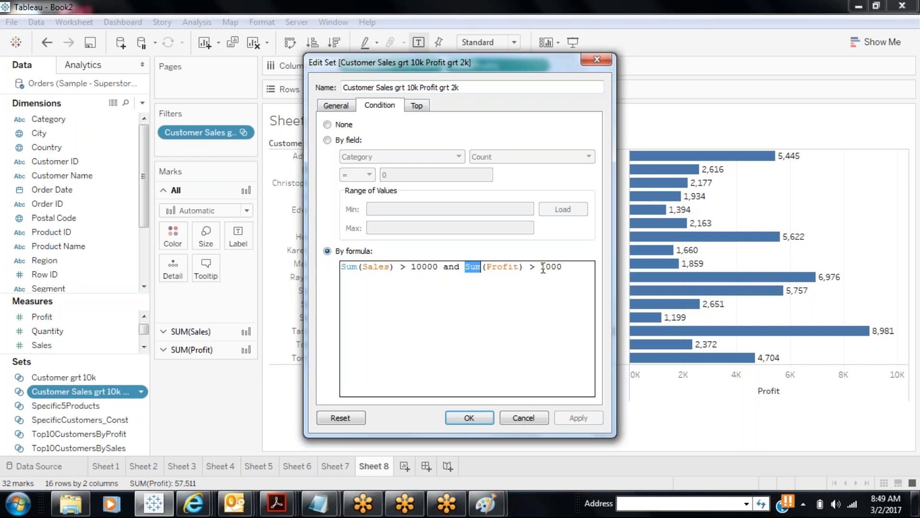
pyautogui.click(575, 266)
pyautogui.write('and ')
pyautogui.write('ye')
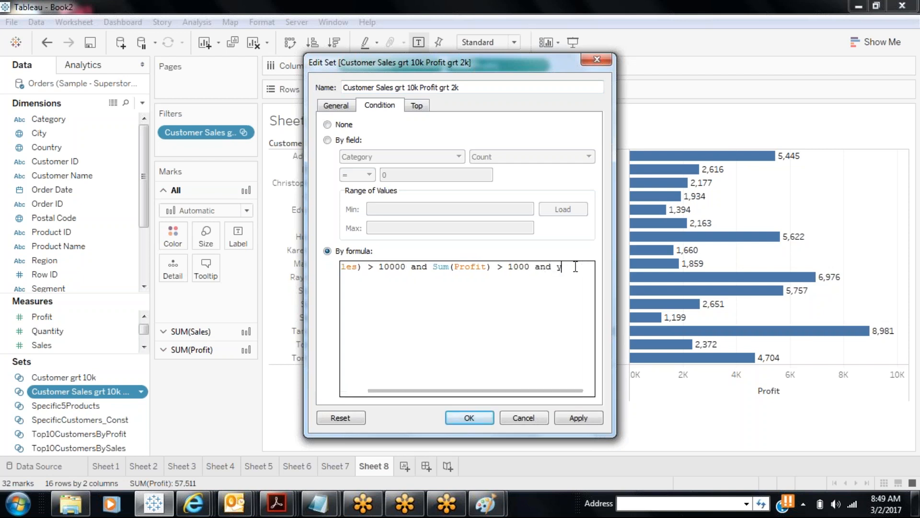
pyautogui.press('BackSpace')
pyautogui.press('BackSpace')
pyautogui.write('Year')
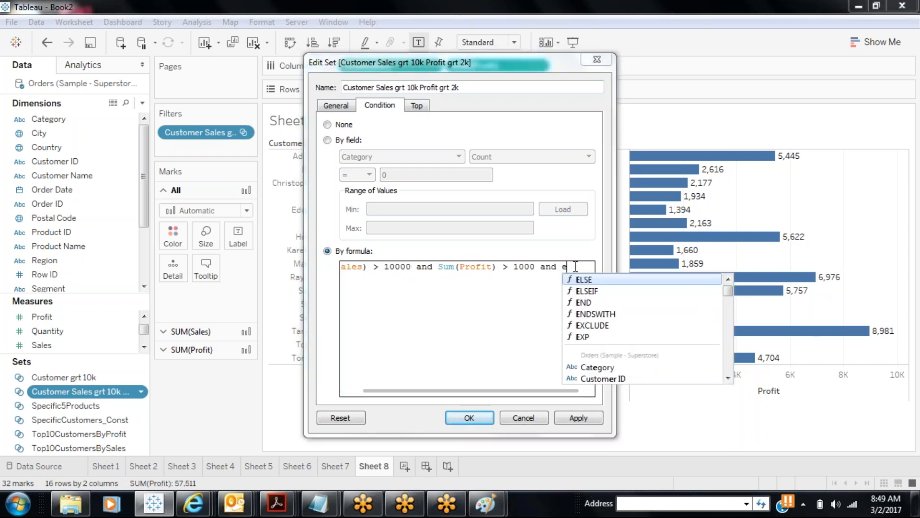
pyautogui.write('(Or')
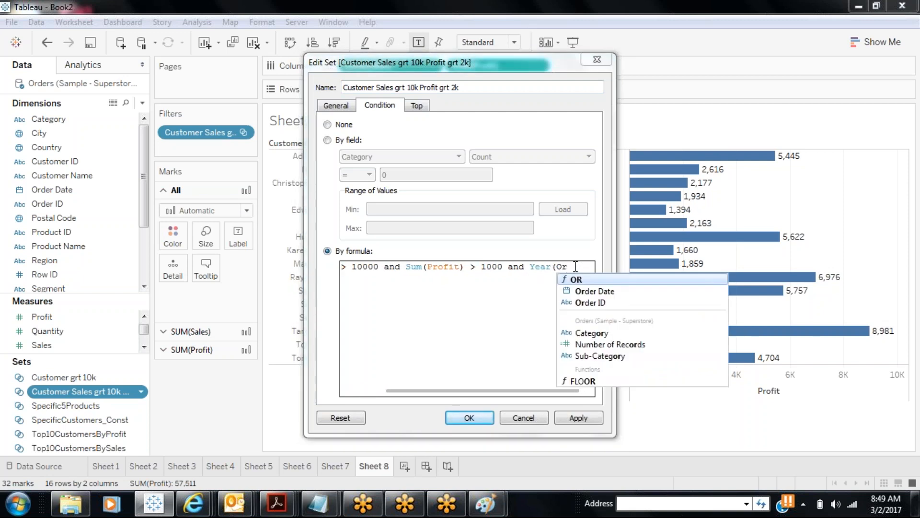
pyautogui.click(607, 292)
pyautogui.write(')')
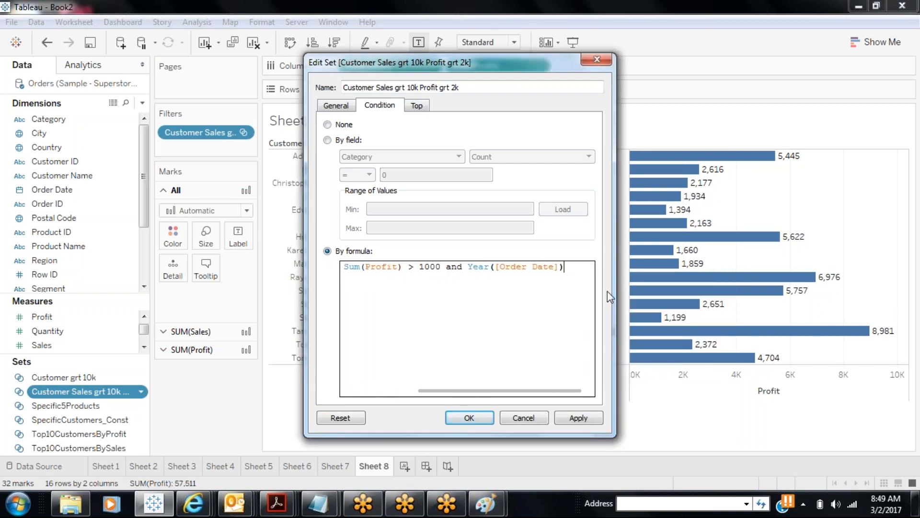
pyautogui.write(' > 2012')
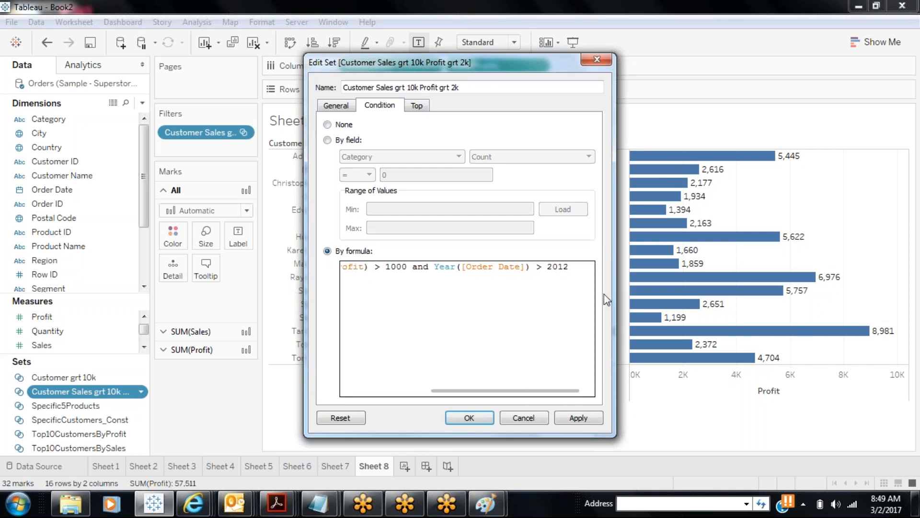
pyautogui.tripleClick(400, 270)
pyautogui.press('Right')
pyautogui.click(577, 417)
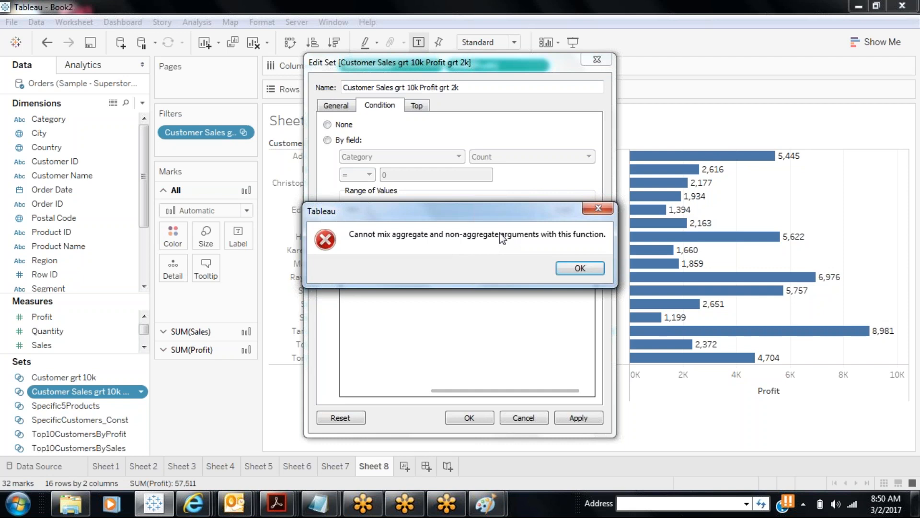
pyautogui.click(581, 269)
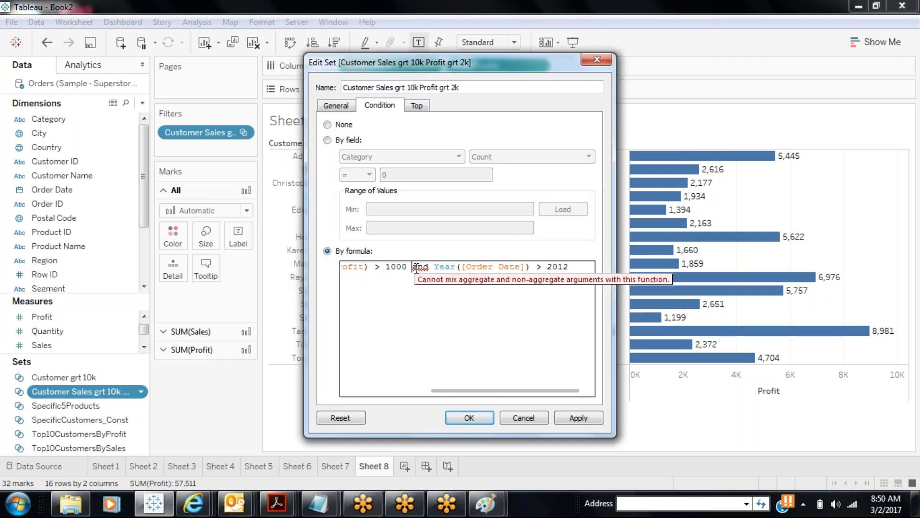
# Remove the Year([Order Date]) clause from the set's formula, then apply the condition and close the set definition.
pyautogui.moveTo(413, 268); pyautogui.dragTo(580, 272)
pyautogui.press('Delete')
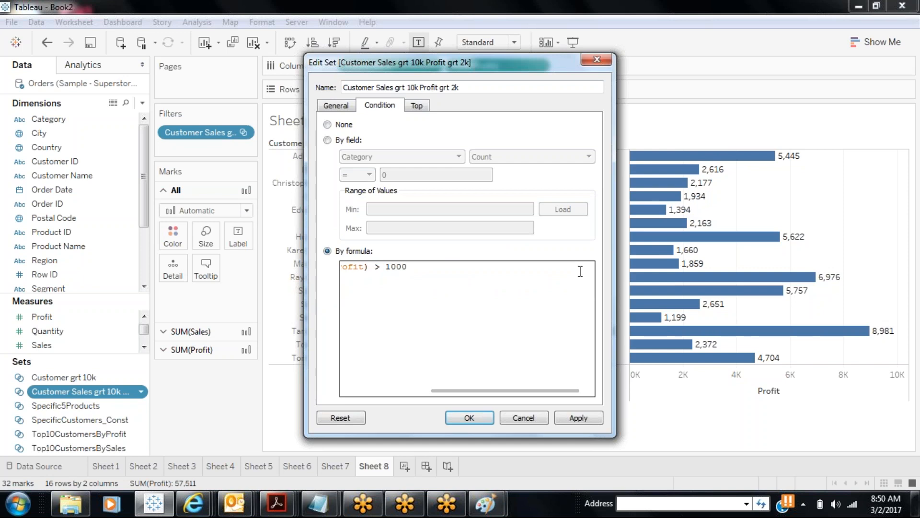
pyautogui.click(573, 418)
pyautogui.click(469, 418)
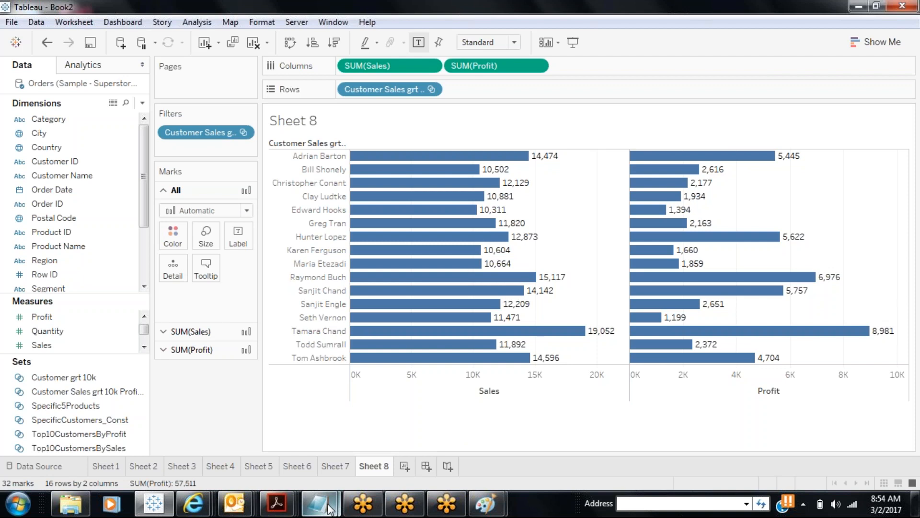
# Switch to the Notepad notes to review the list of set types, then return to the Tableau workbook.
pyautogui.moveTo(317, 503)
pyautogui.click(361, 439)
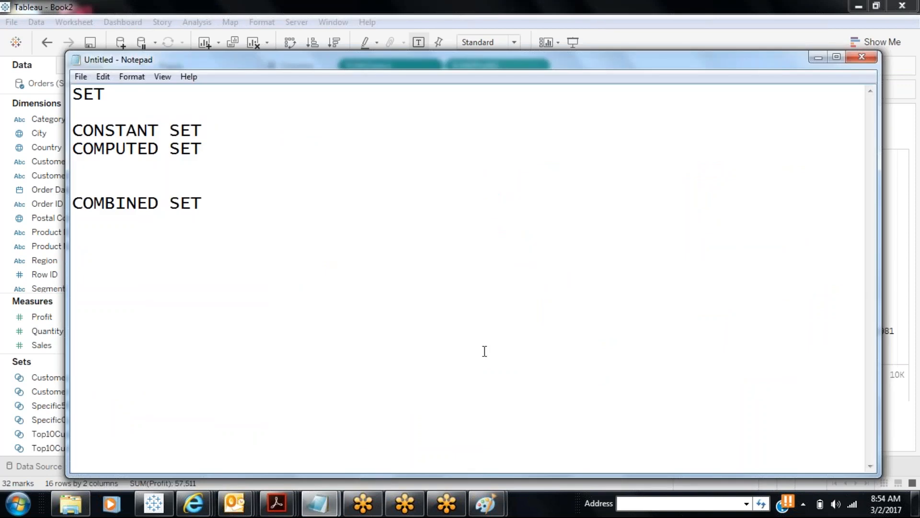
pyautogui.click(818, 57)
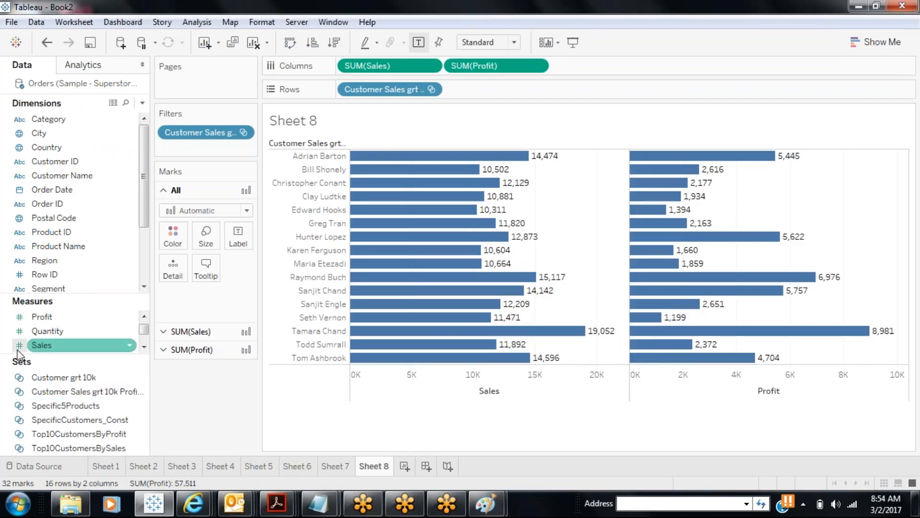
# Start creating a combined set from the Top10CustomersBySales set.
pyautogui.rightClick(53, 380)
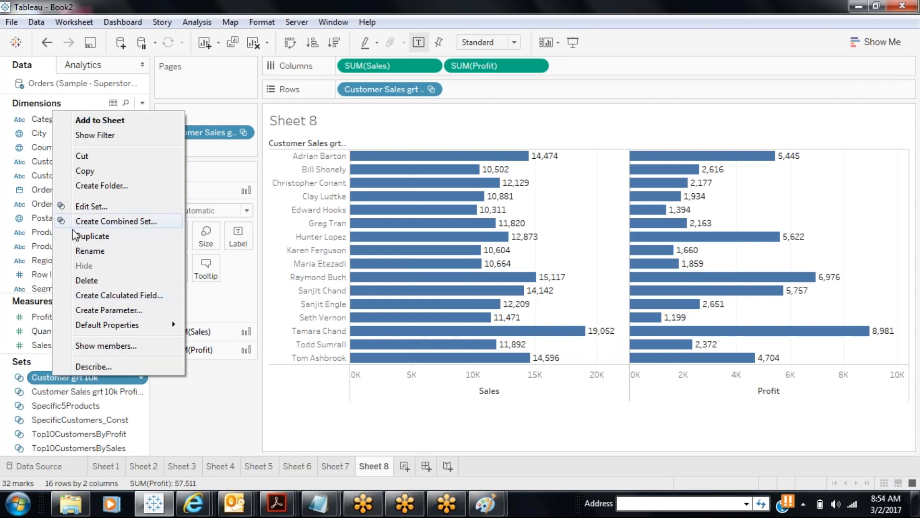
pyautogui.click(197, 428)
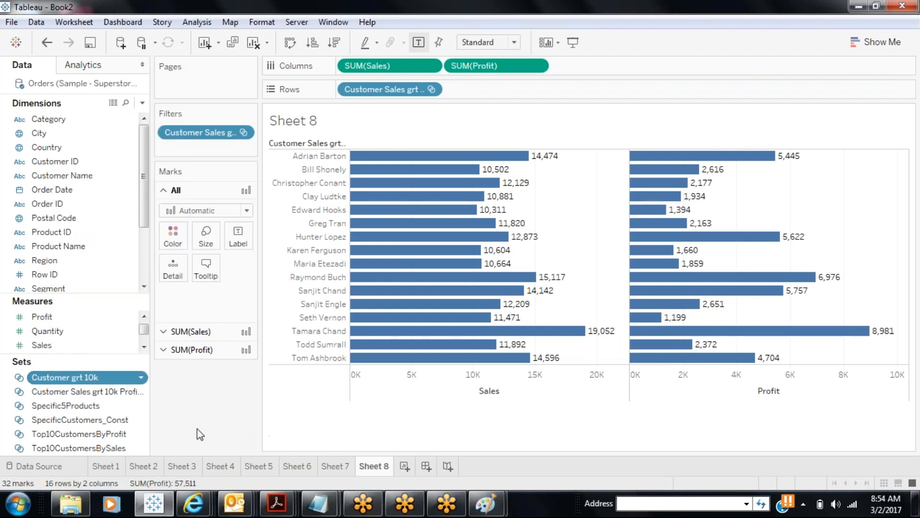
pyautogui.rightClick(97, 445)
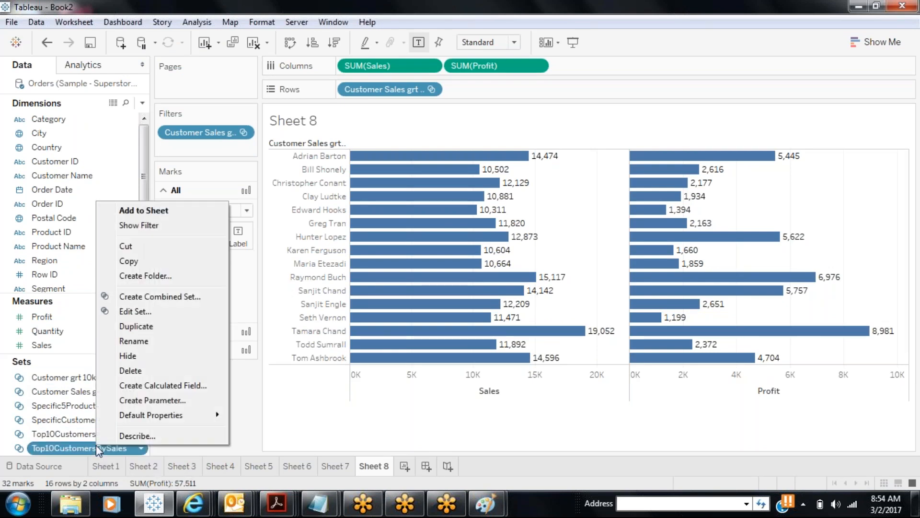
pyautogui.click(144, 297)
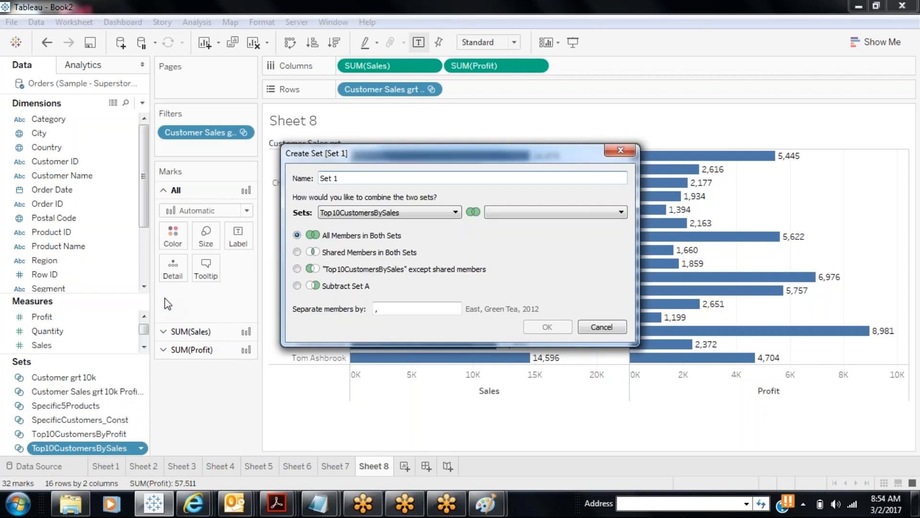
# Switch to the Paint drawing of two overlapping circles to view it, then return to the combined set definition in Tableau.
pyautogui.moveTo(486, 503)
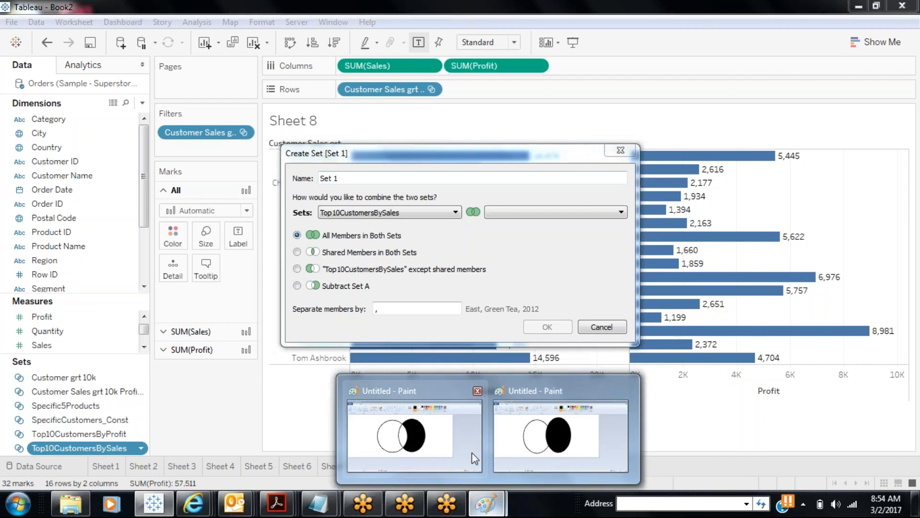
pyautogui.click(465, 453)
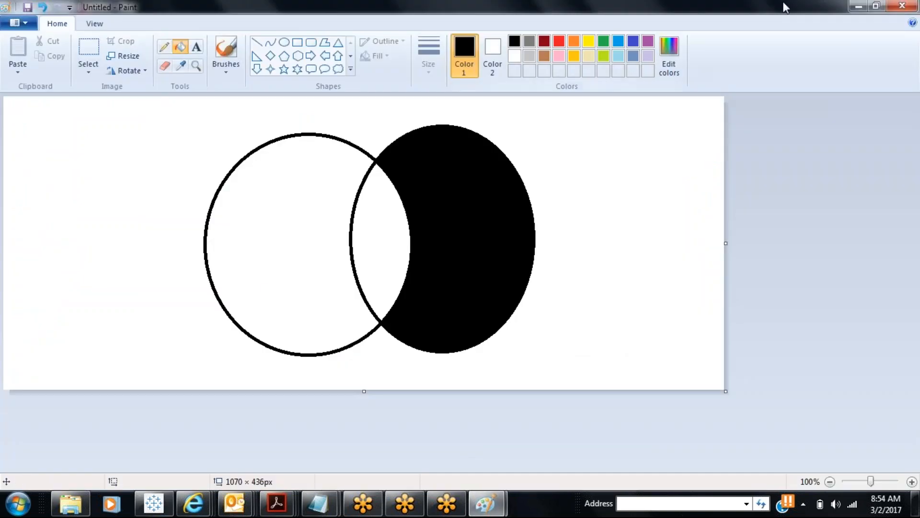
pyautogui.click(867, 9)
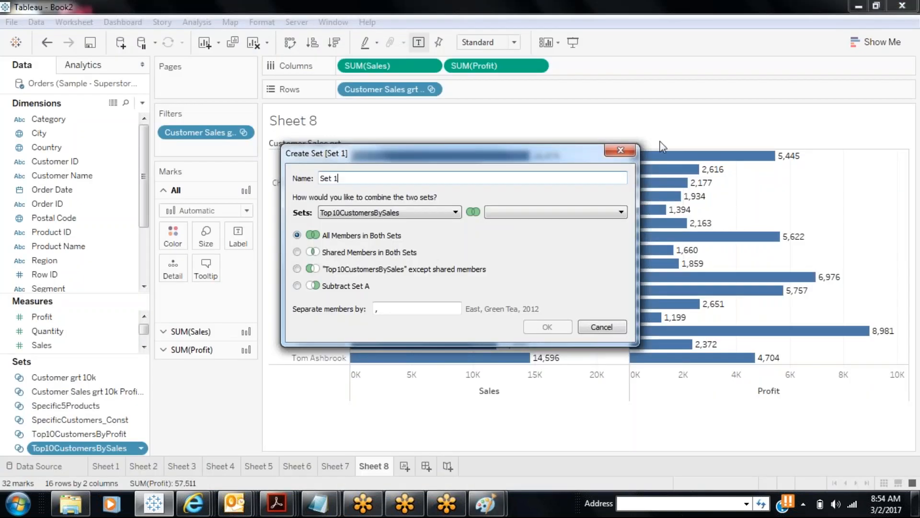
# Choose Top10CustomersByProfit as the second set to combine with Top10CustomersBySales.
pyautogui.click(620, 213)
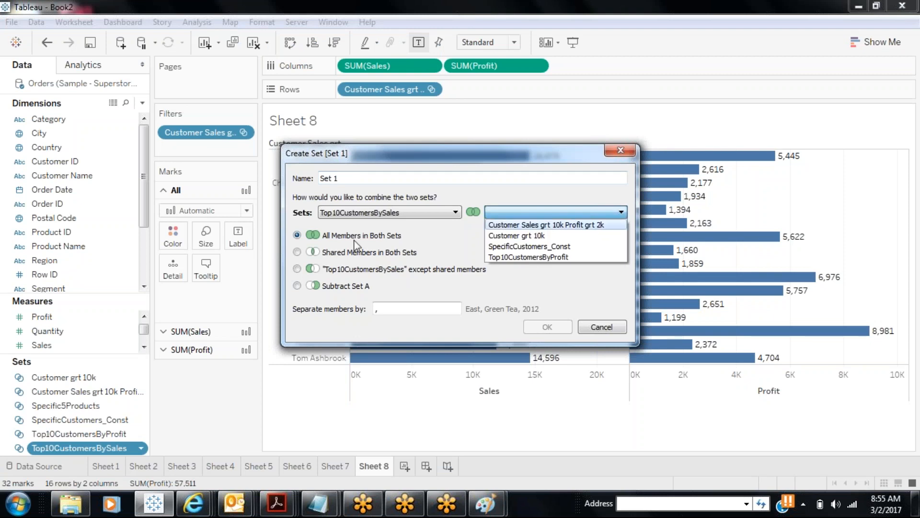
pyautogui.click(545, 257)
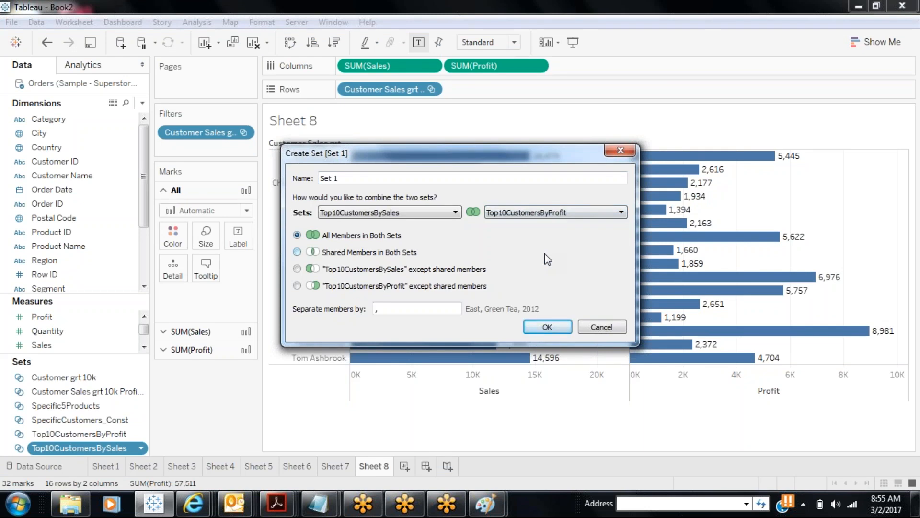
pyautogui.click(550, 215)
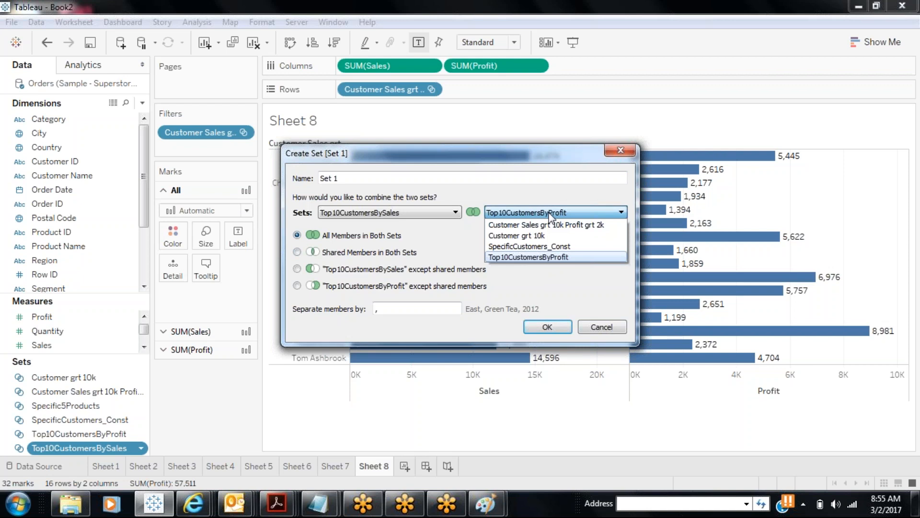
pyautogui.click(534, 259)
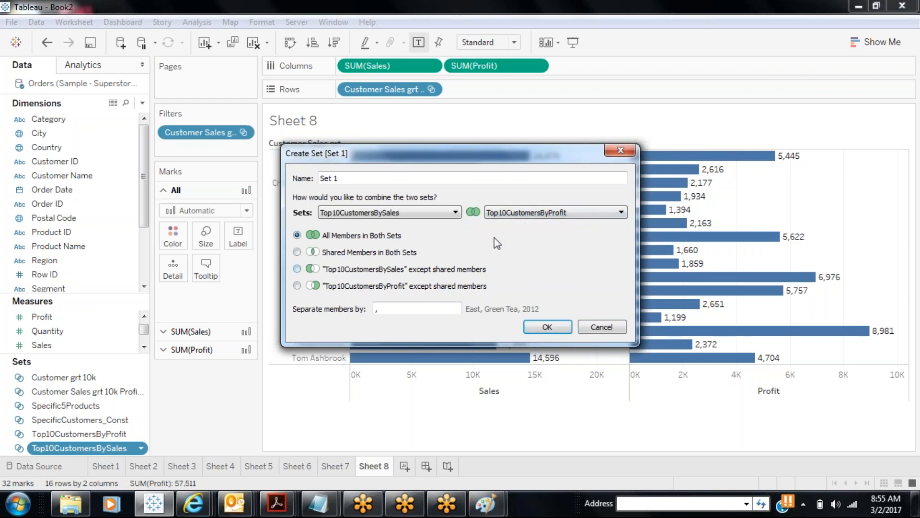
# Name the combined set "Top10Analysis Sales vs Profit" and create it with all members in both sets.
pyautogui.moveTo(340, 178); pyautogui.dragTo(293, 191)
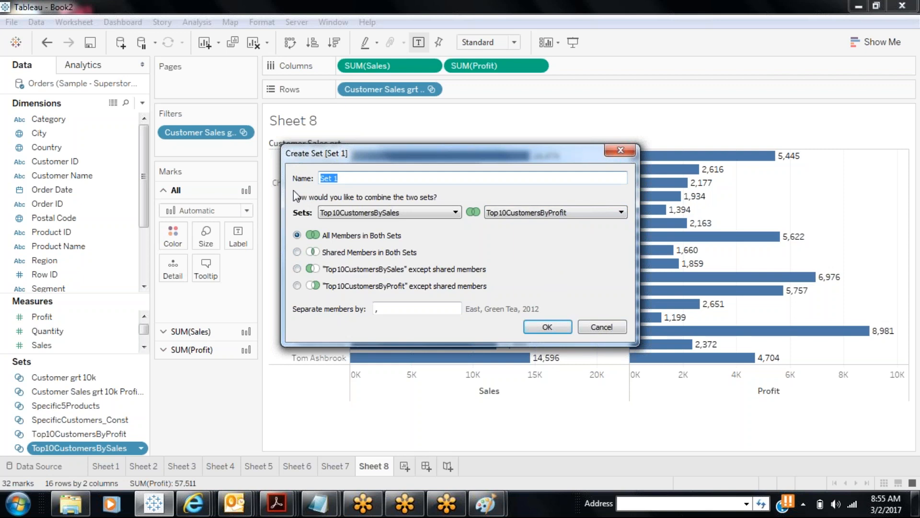
pyautogui.write('Top10Analys')
pyautogui.press('BackSpace')
pyautogui.write('sis Sales vs P')
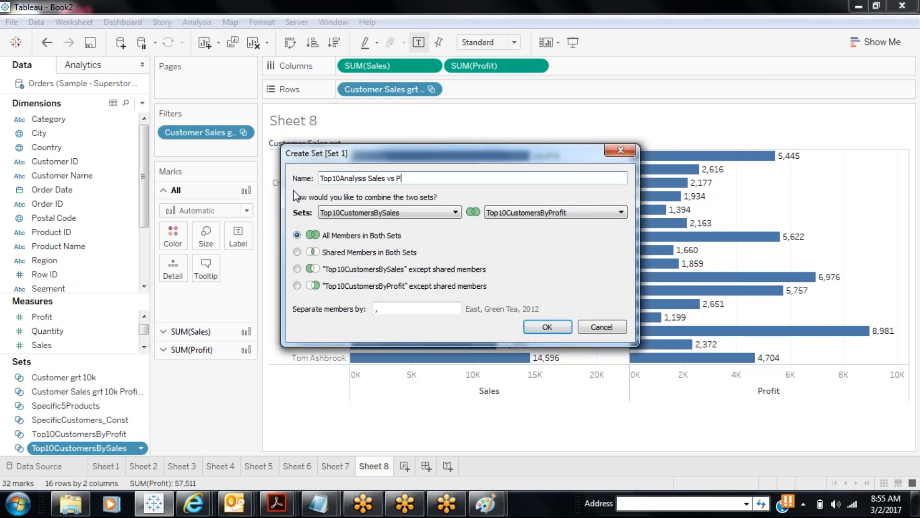
pyautogui.write('rofit')
pyautogui.click(545, 328)
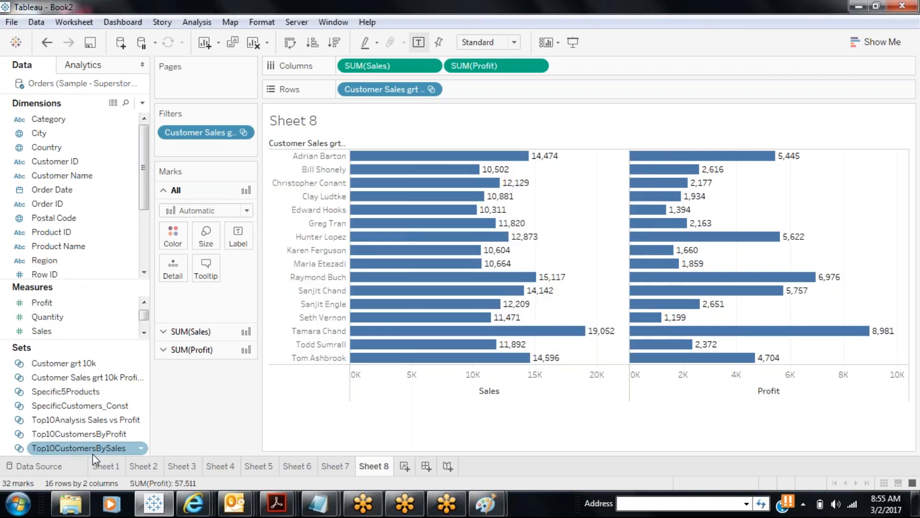
# Add a new worksheet, place the Top10Analysis Sales vs Profit set on Rows, and show the members in the set.
pyautogui.click(404, 466)
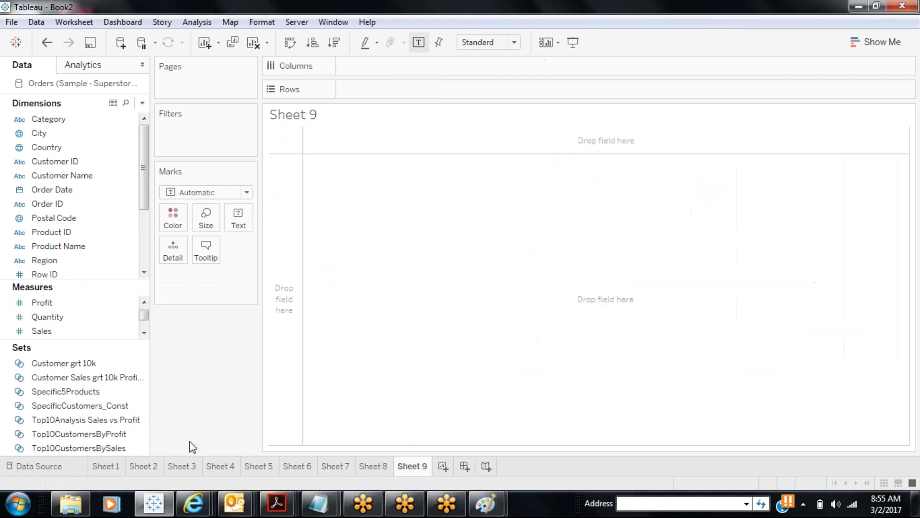
pyautogui.moveTo(137, 414); pyautogui.dragTo(453, 93)
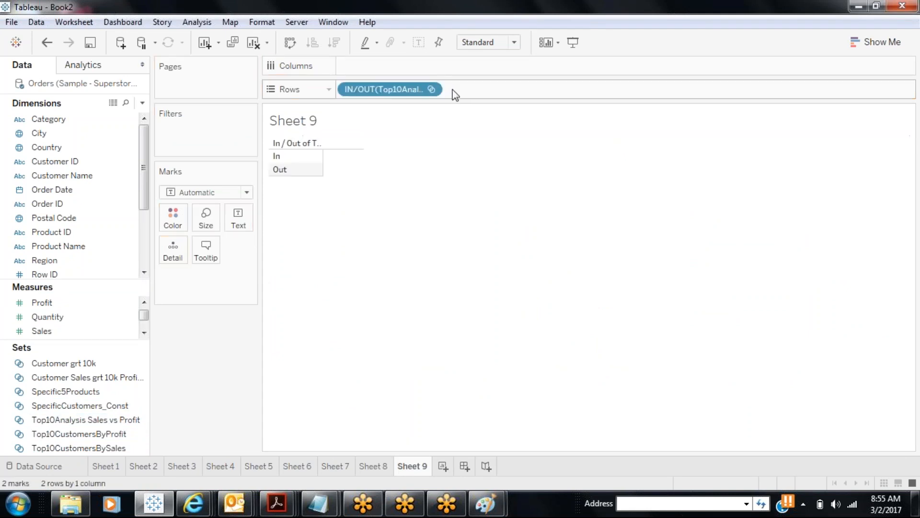
pyautogui.click(431, 90)
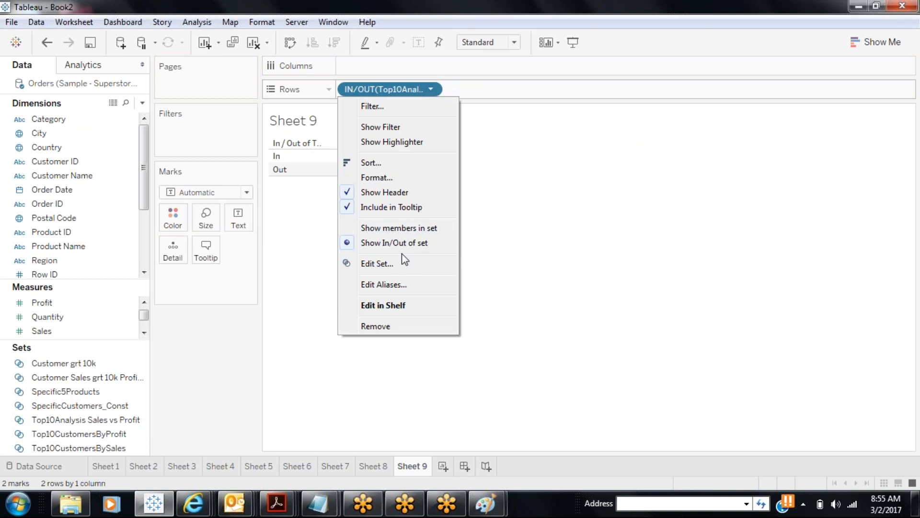
pyautogui.click(395, 228)
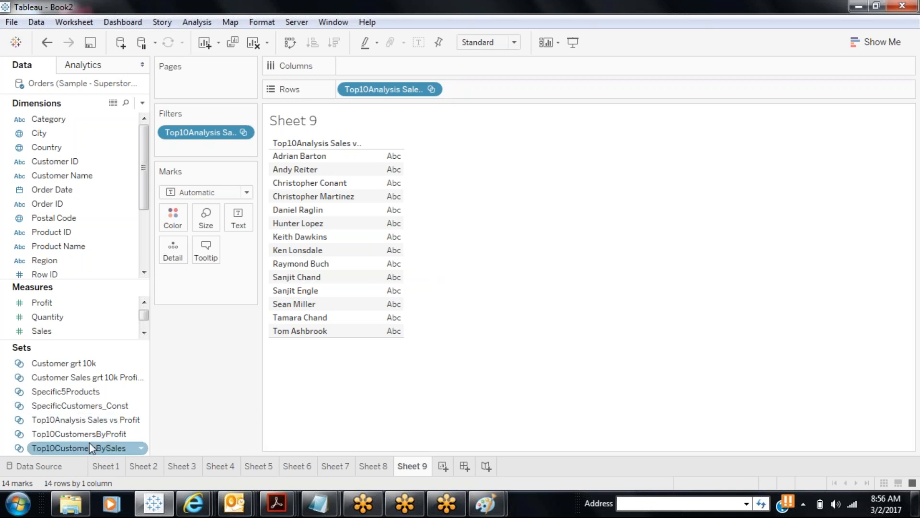
# Edit the Top10Analysis Sales vs Profit set to keep only shared members in both sets and apply it with the worksheet list in view.
pyautogui.rightClick(90, 421)
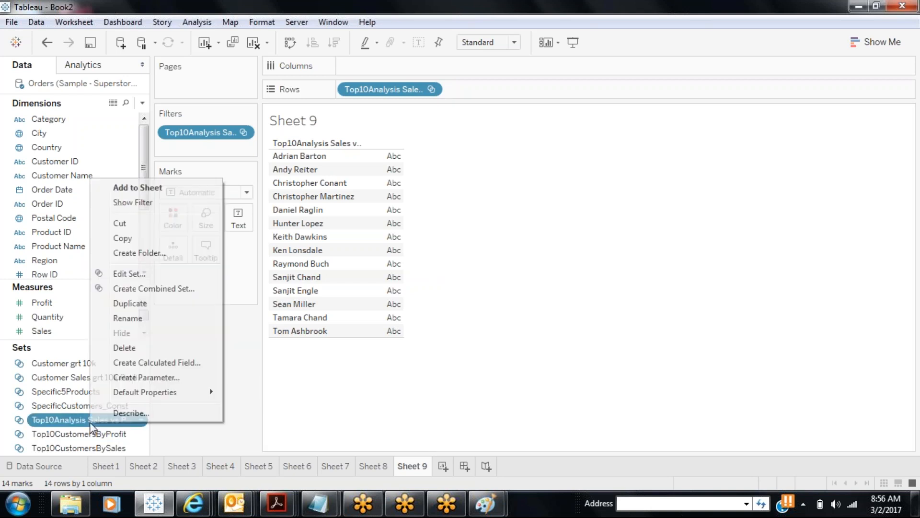
pyautogui.click(135, 273)
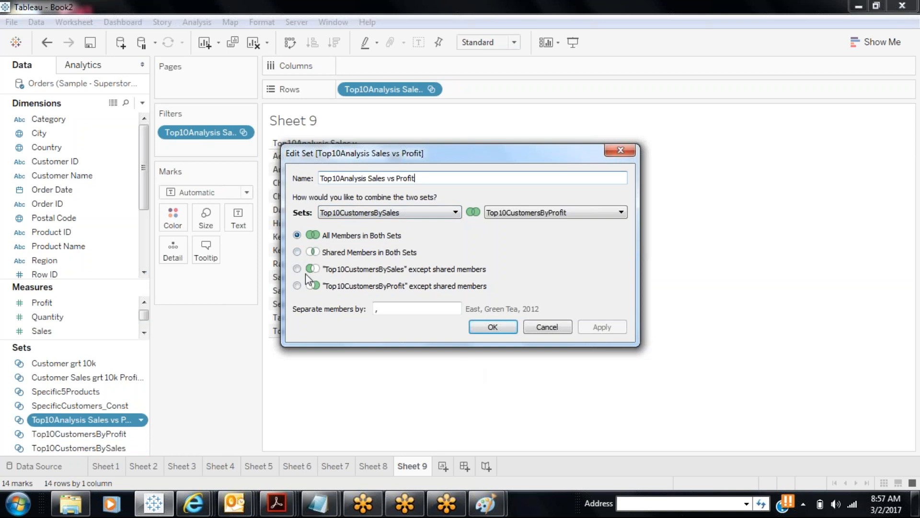
pyautogui.click(297, 252)
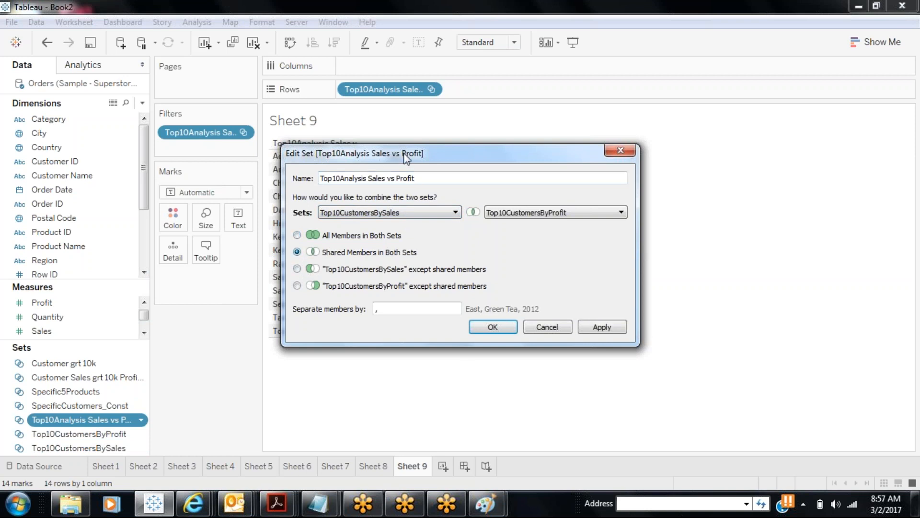
pyautogui.moveTo(406, 158); pyautogui.dragTo(646, 76)
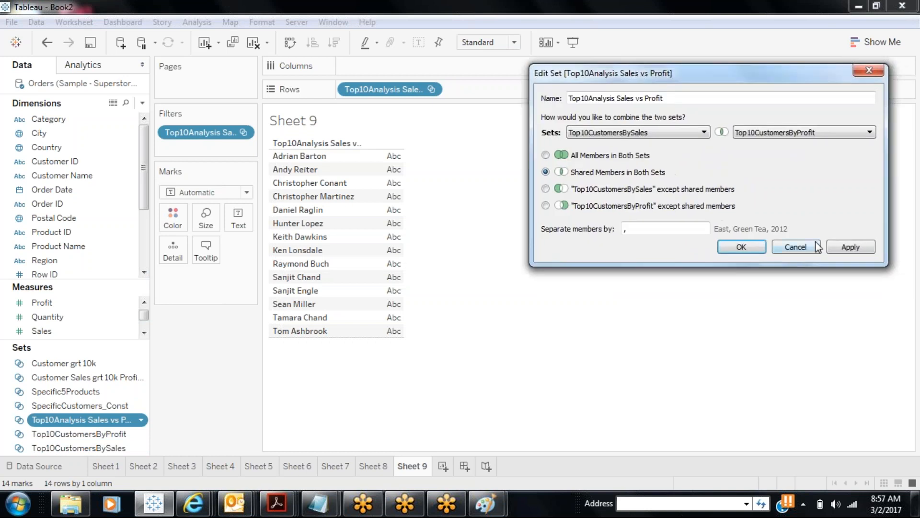
pyautogui.click(846, 247)
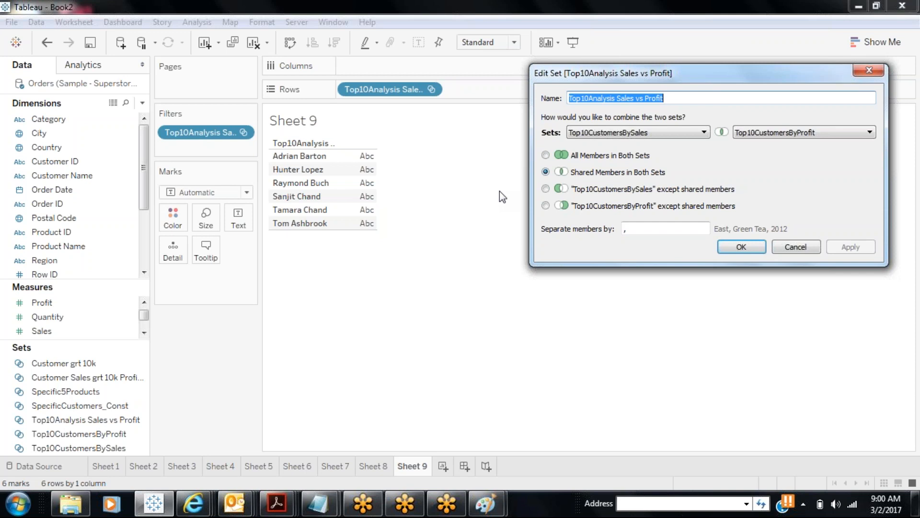
# Apply "Top10CustomersBySales" except shared members to the combined set, and finally save it with "Top10CustomersByProfit" except shared members.
pyautogui.click(546, 189)
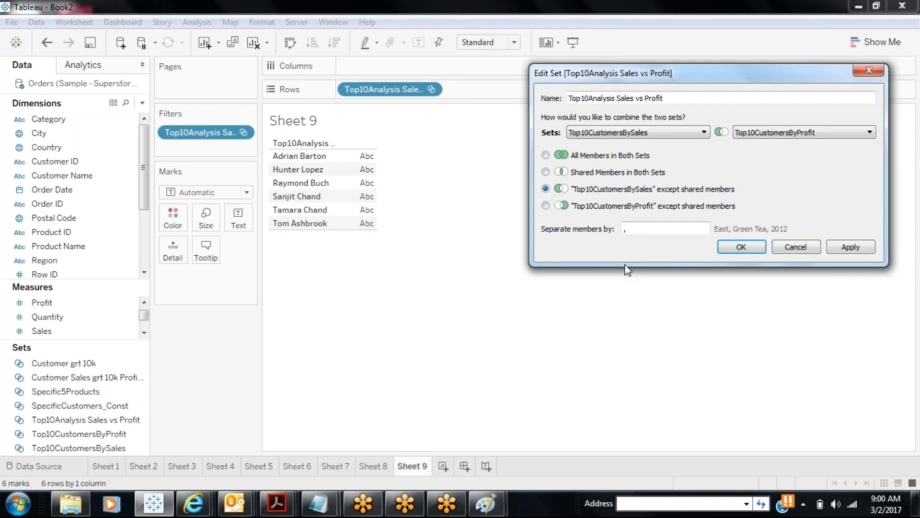
pyautogui.click(838, 249)
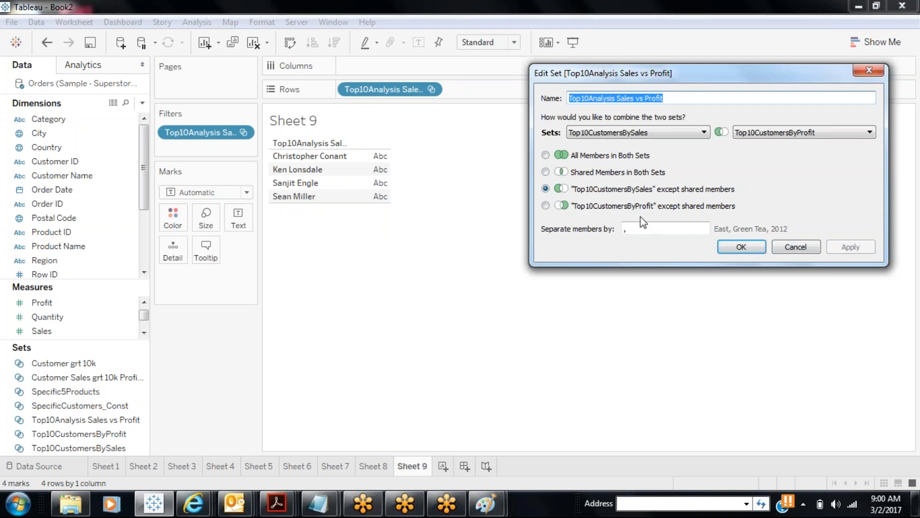
pyautogui.click(544, 206)
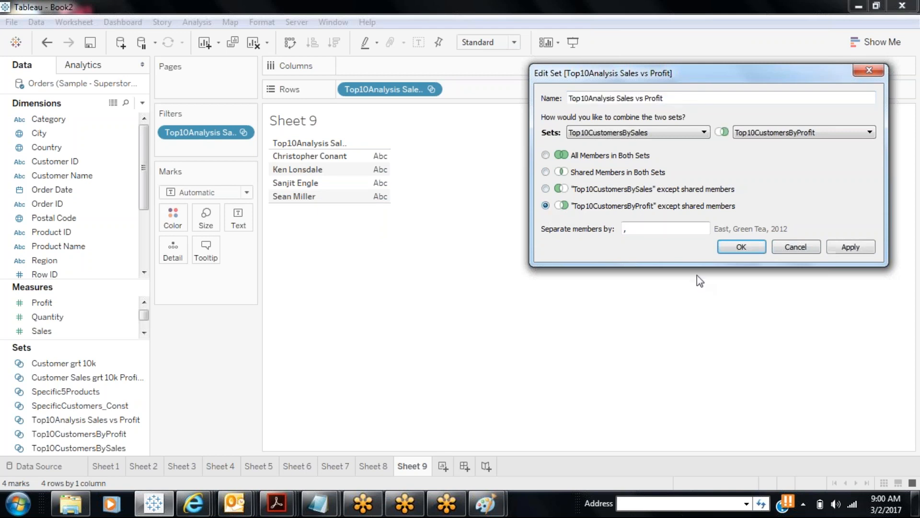
pyautogui.click(848, 247)
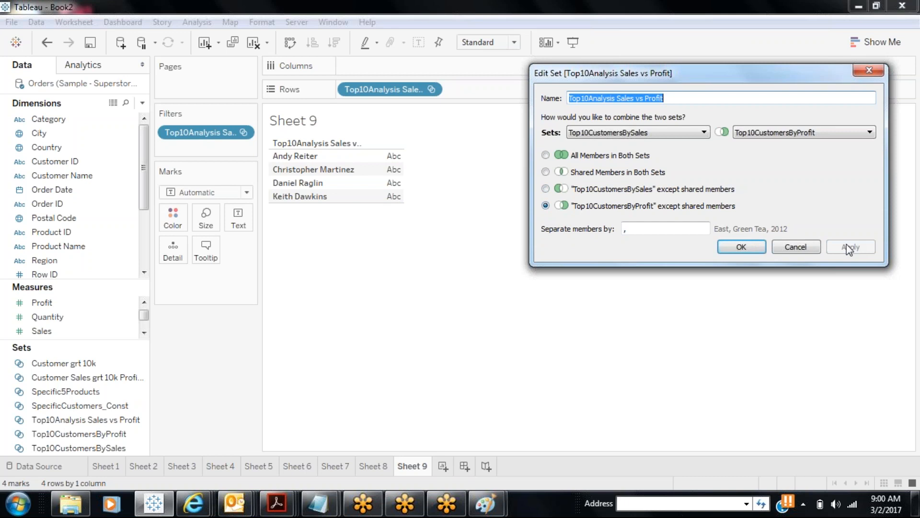
pyautogui.click(730, 242)
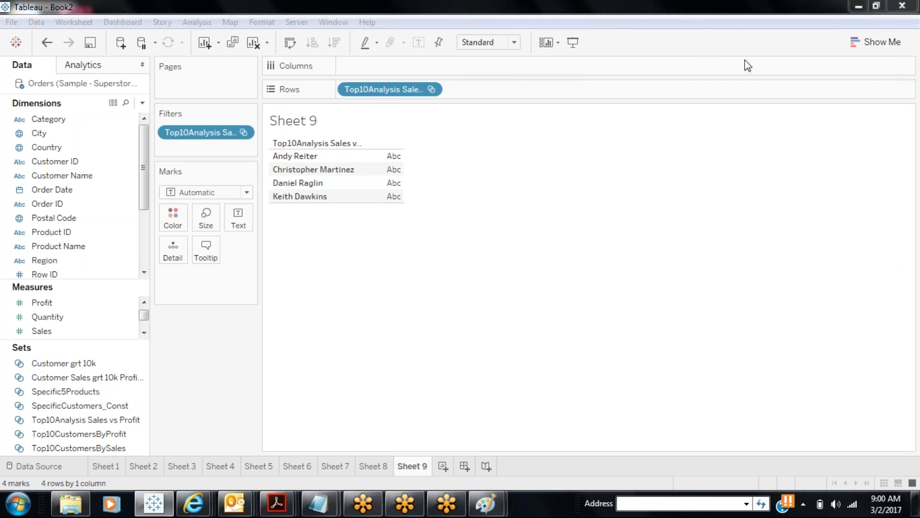